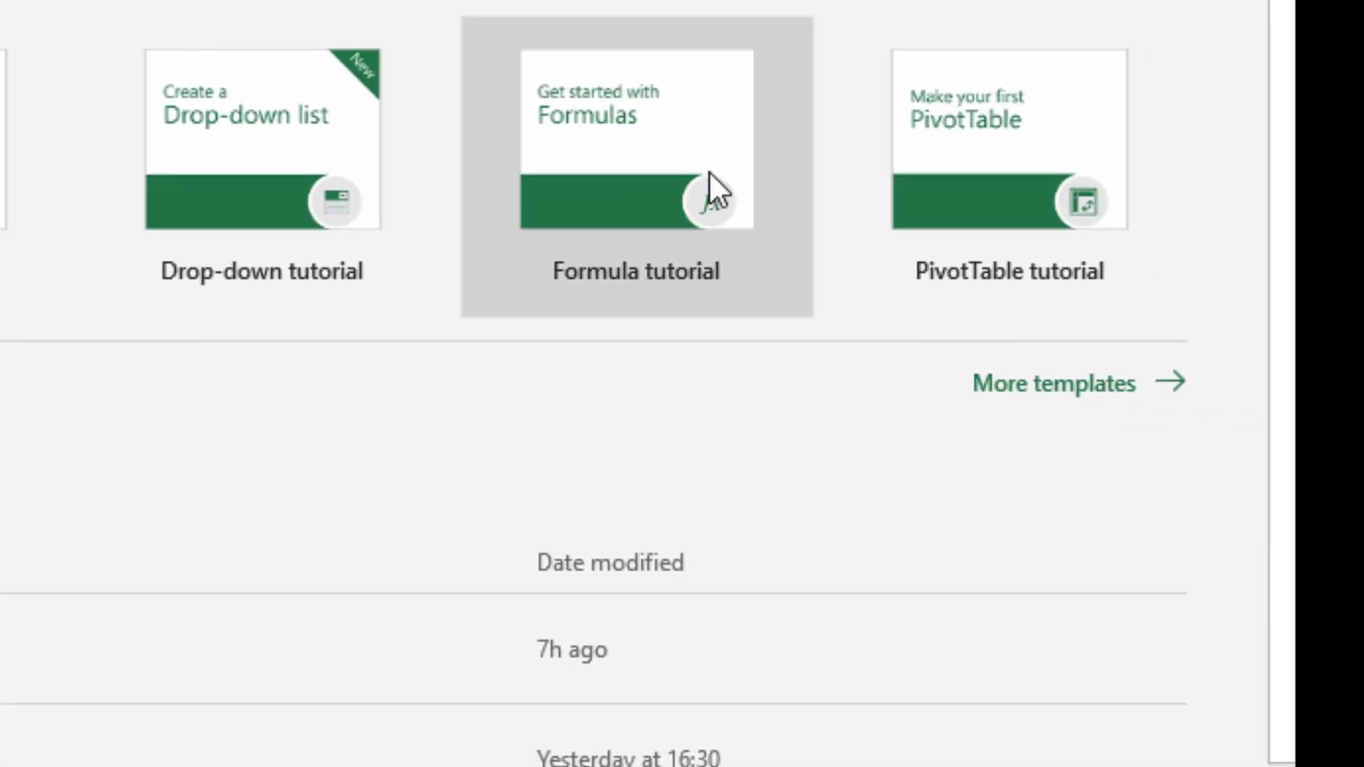
Browse the full template gallery and create a new workbook from the Personal Monthly Budget template.
click(1067, 390)
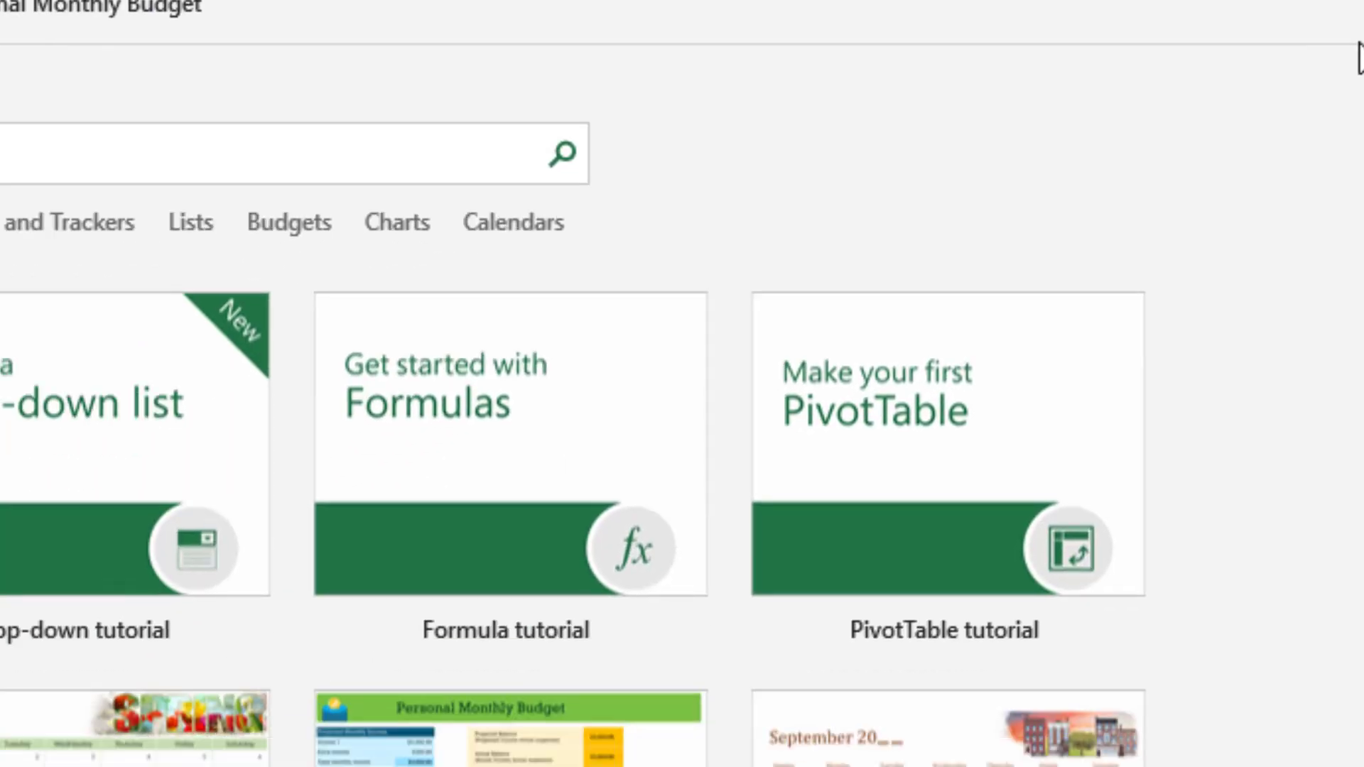
scroll(682, 341, down, 5)
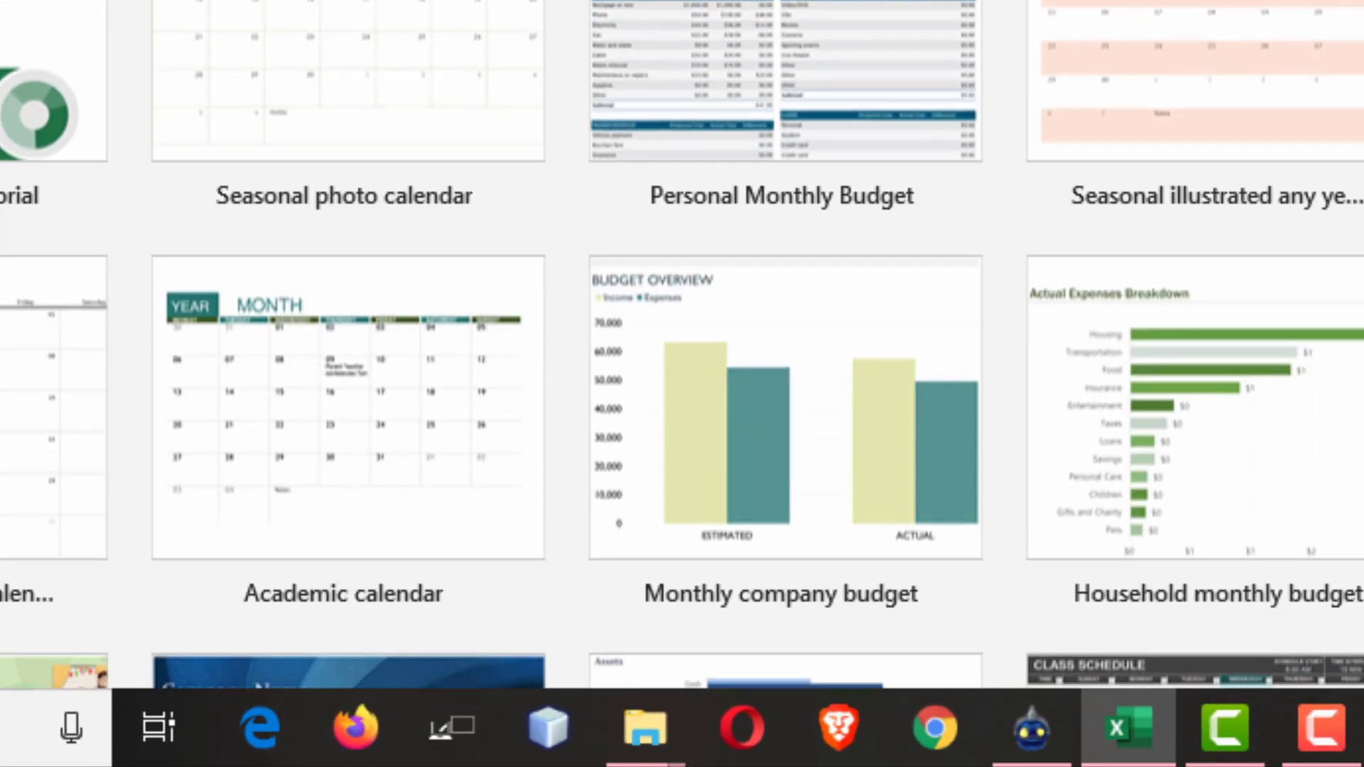
scroll(682, 345, down, 2)
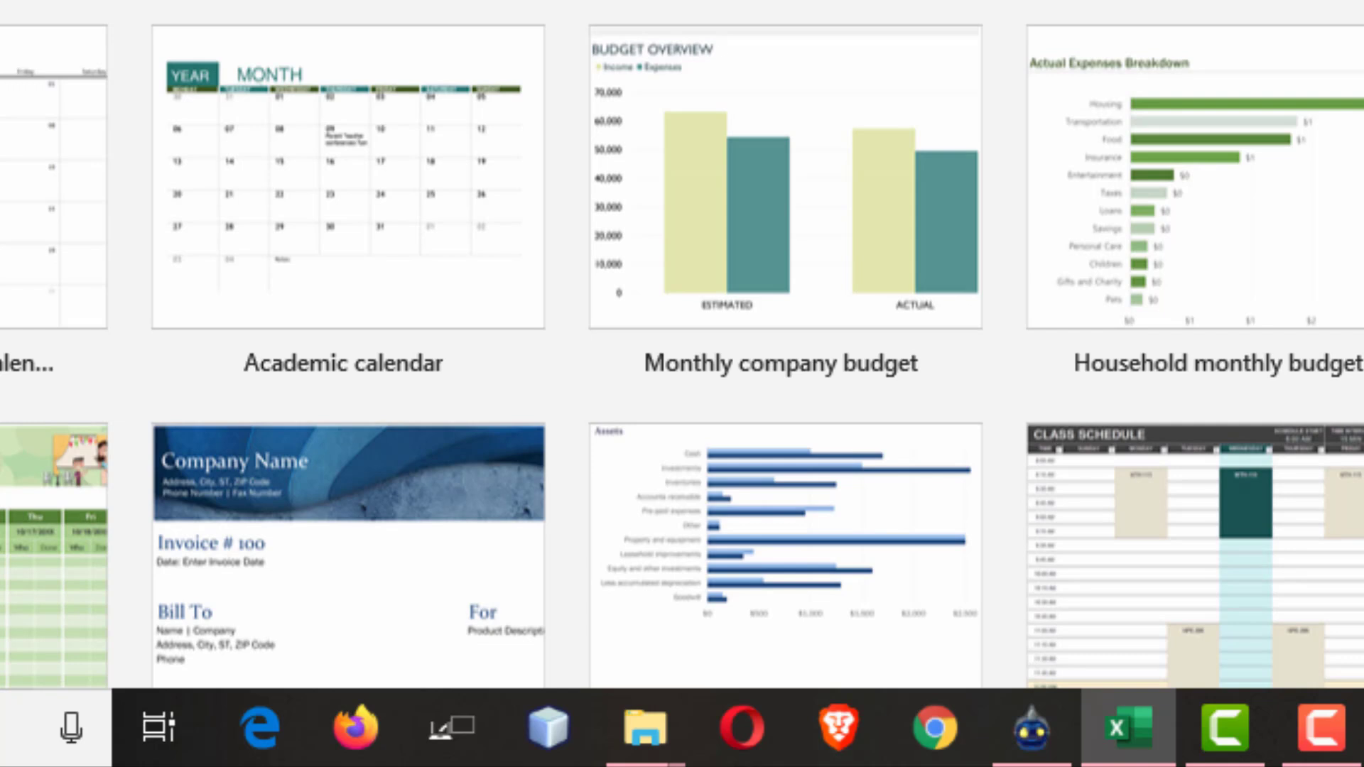
click(917, 5)
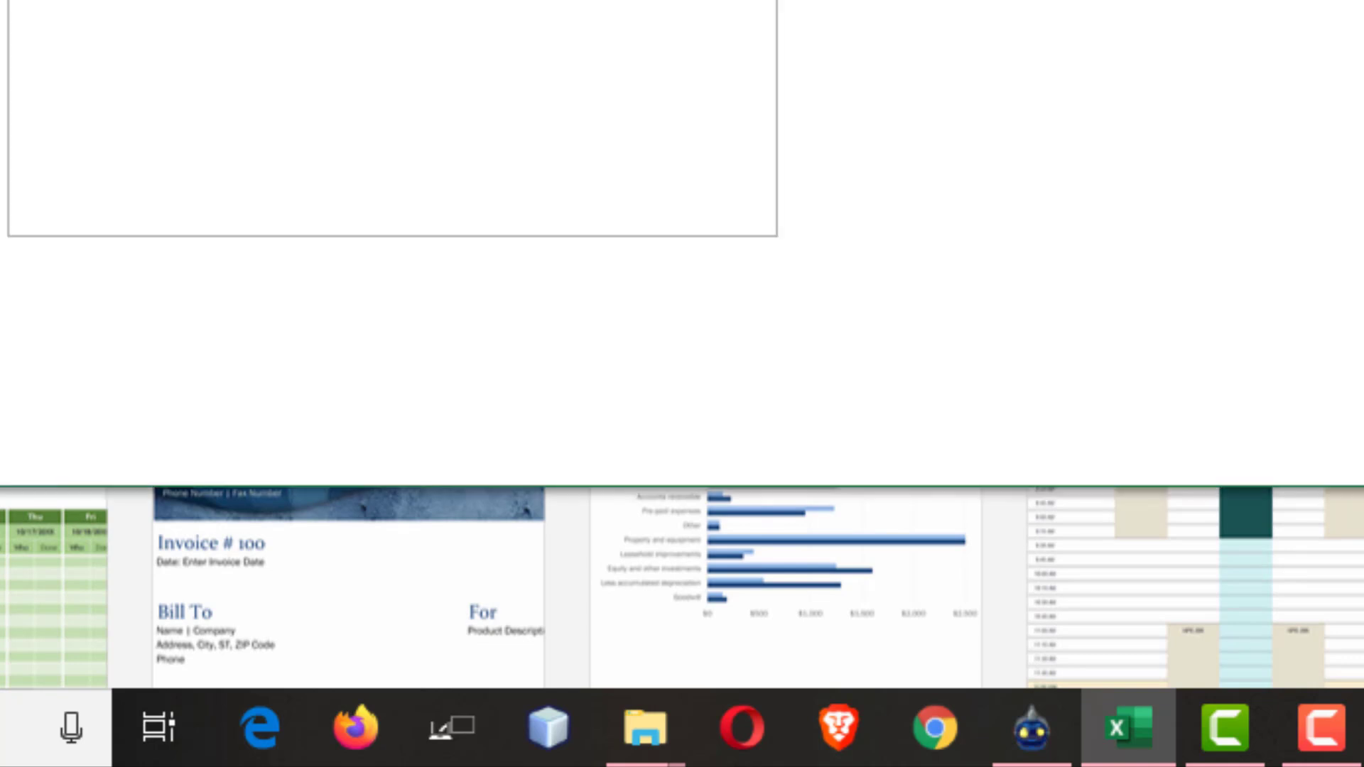
click(911, 210)
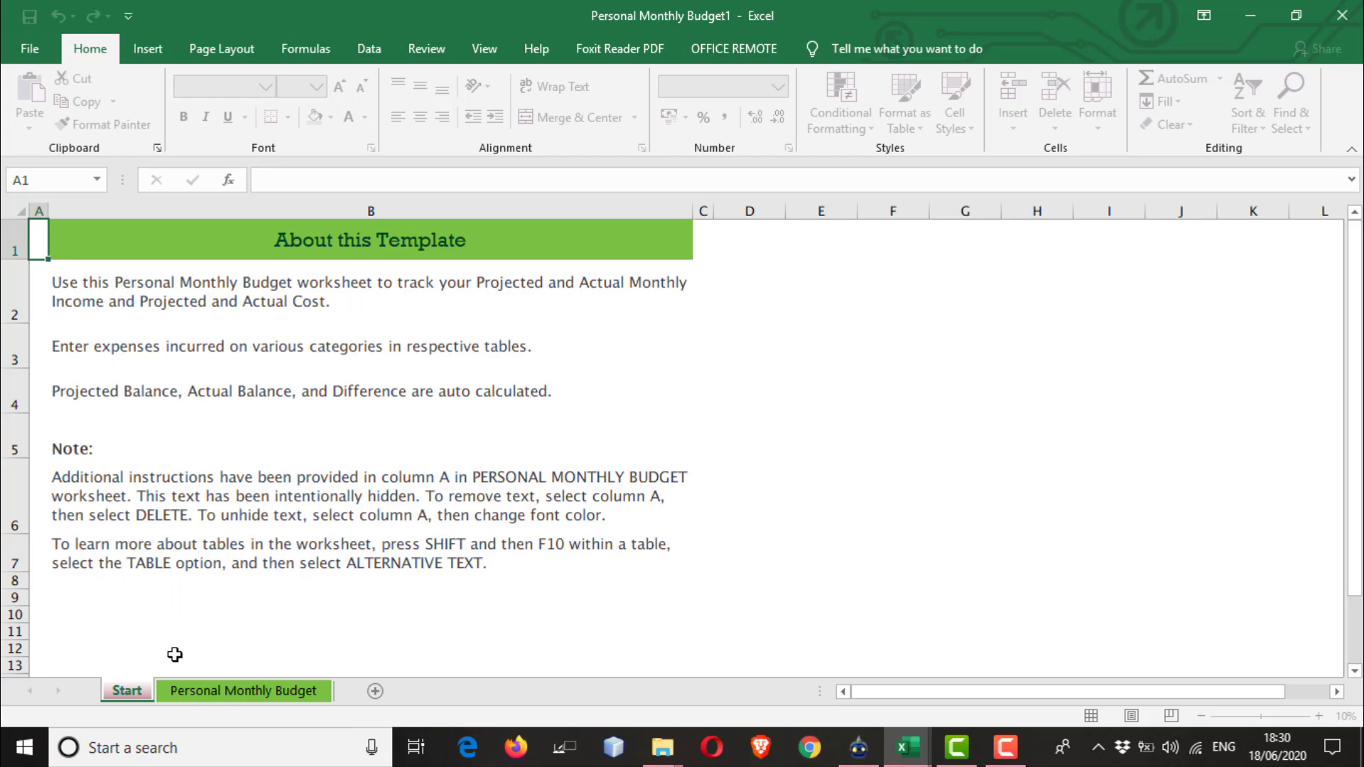
Open the Personal Monthly Budget sheet and examine its title banner, picture and Projected Monthly Income heading.
click(199, 693)
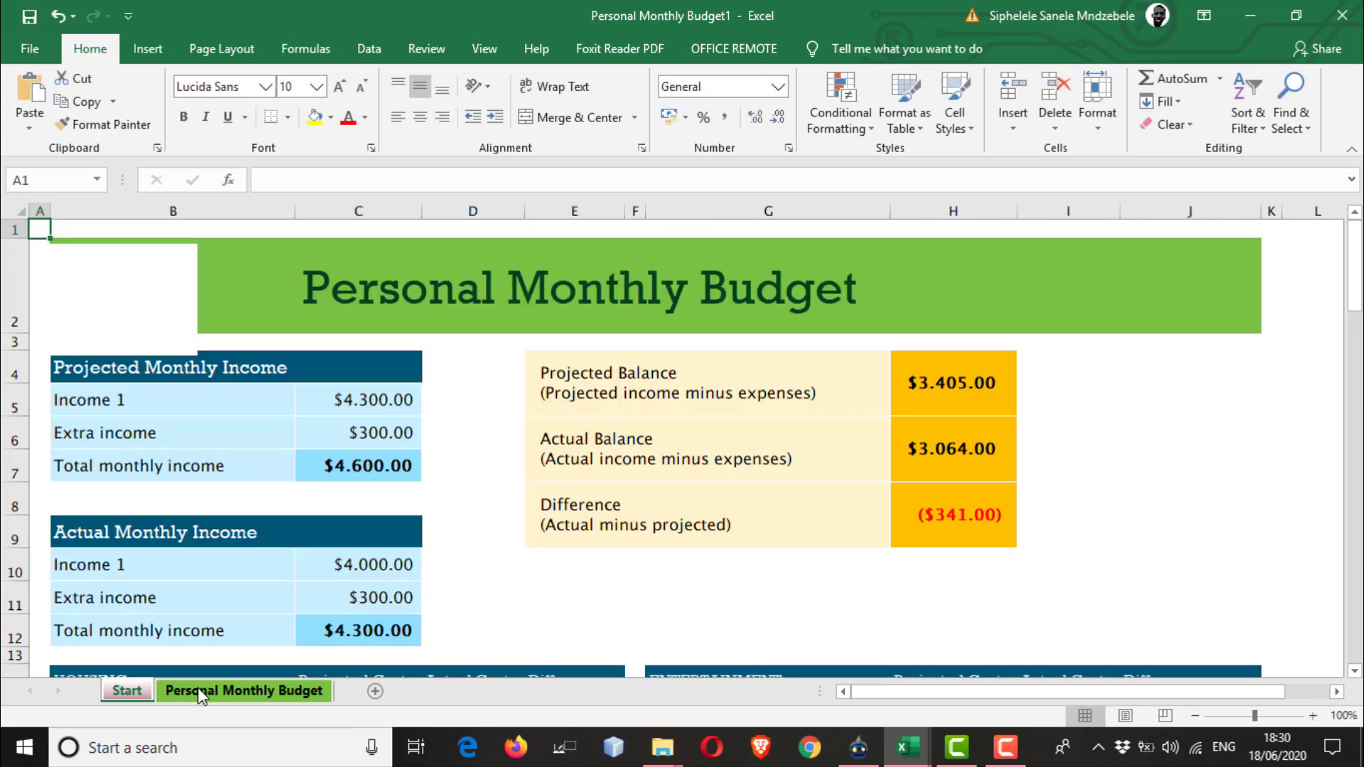
mouse_move(1355, 293)
mouse_down()
mouse_move(1358, 545)
mouse_move(1356, 299)
mouse_up()
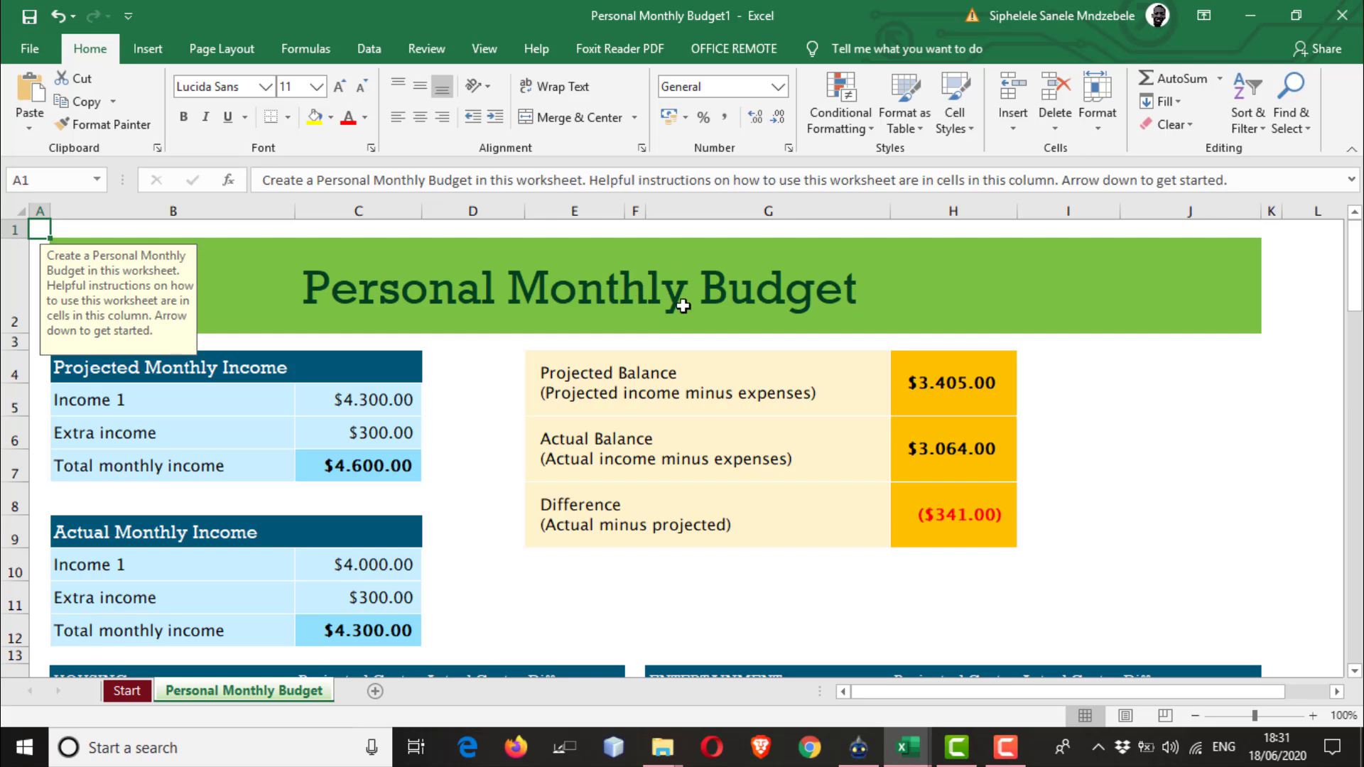
click(393, 372)
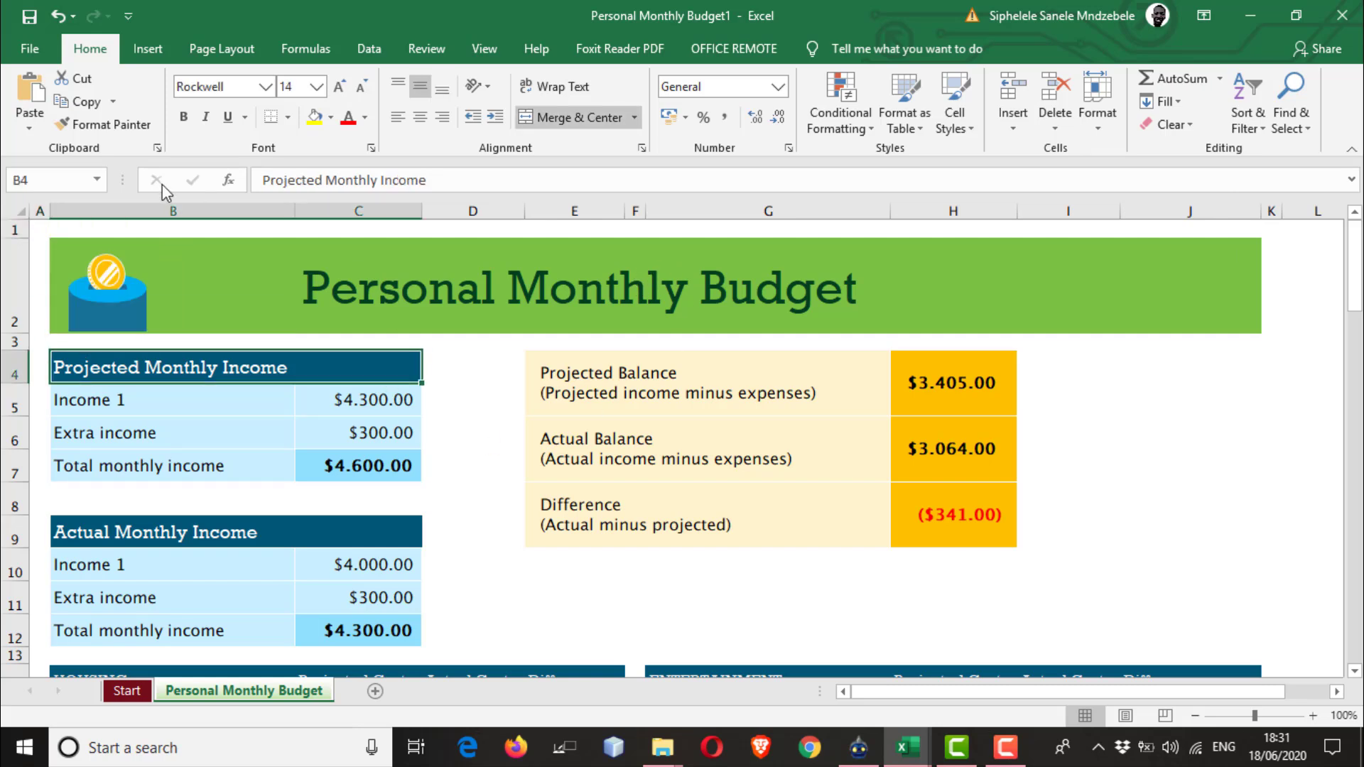
click(124, 276)
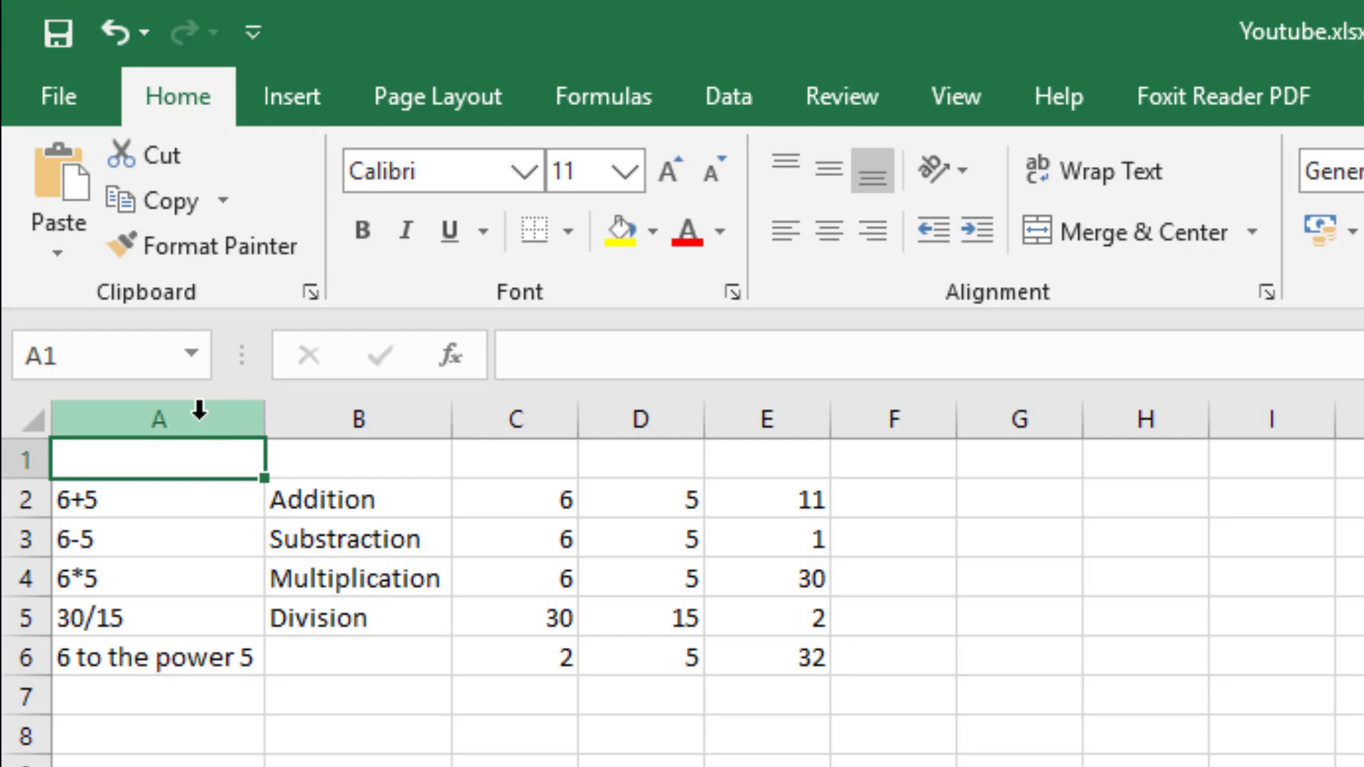
Try Merge & Center on cells A1:E1 in the Youtube.xlsx sheet and unmerge them again.
drag(103, 463, 774, 469)
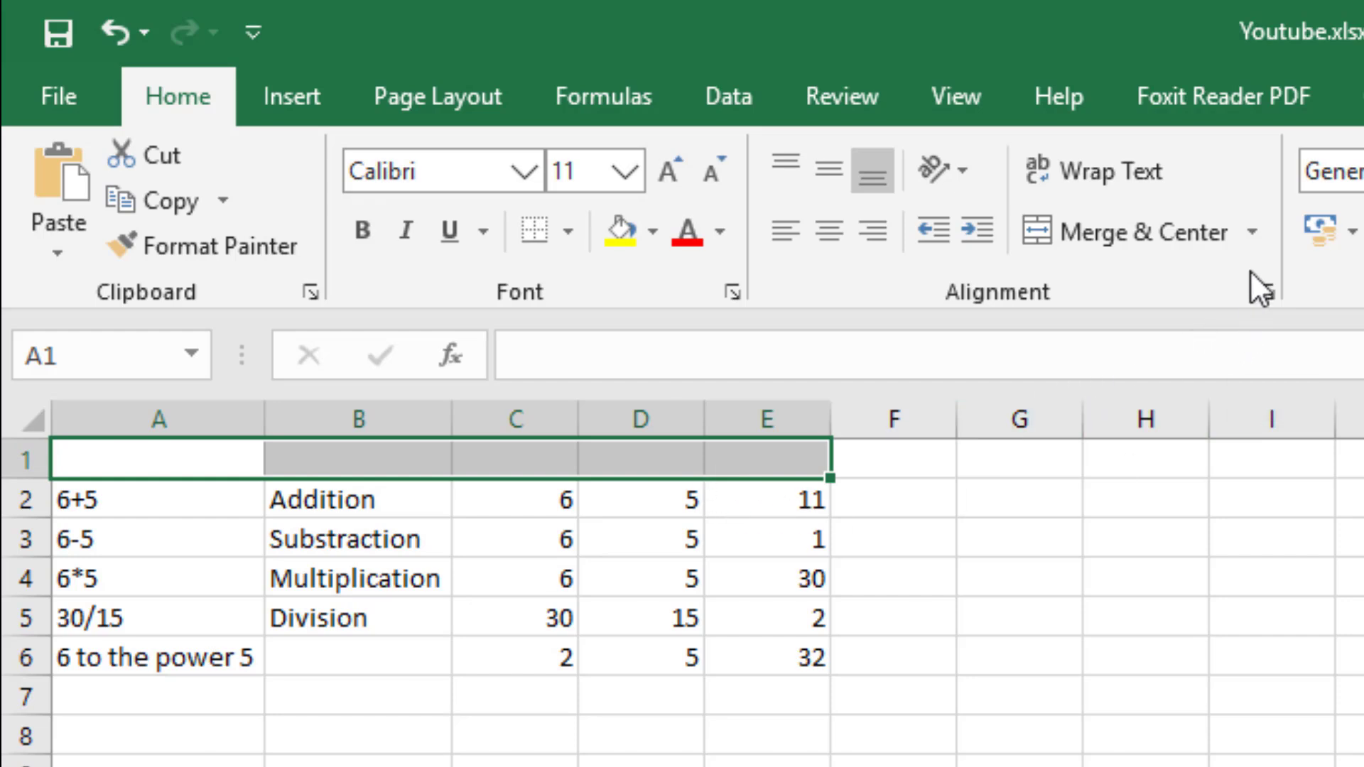
click(1151, 241)
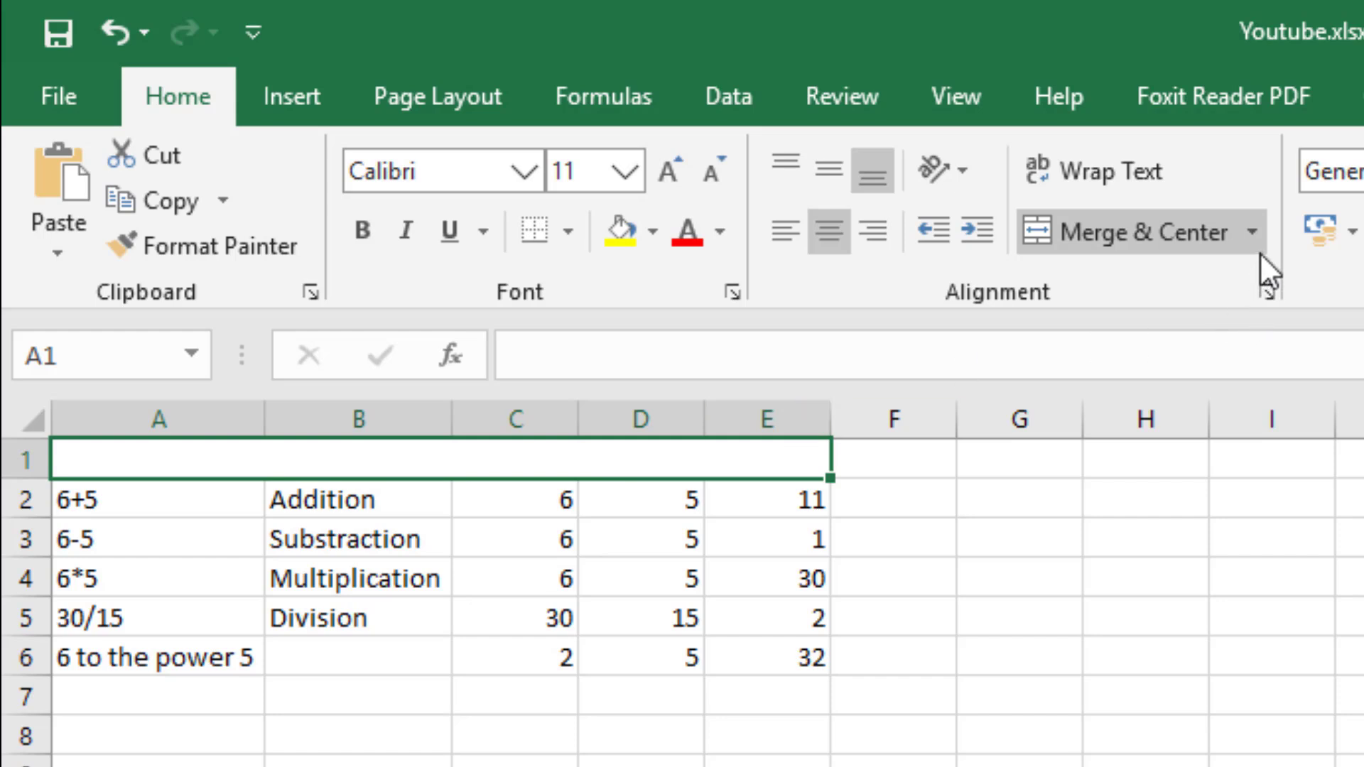
click(1252, 232)
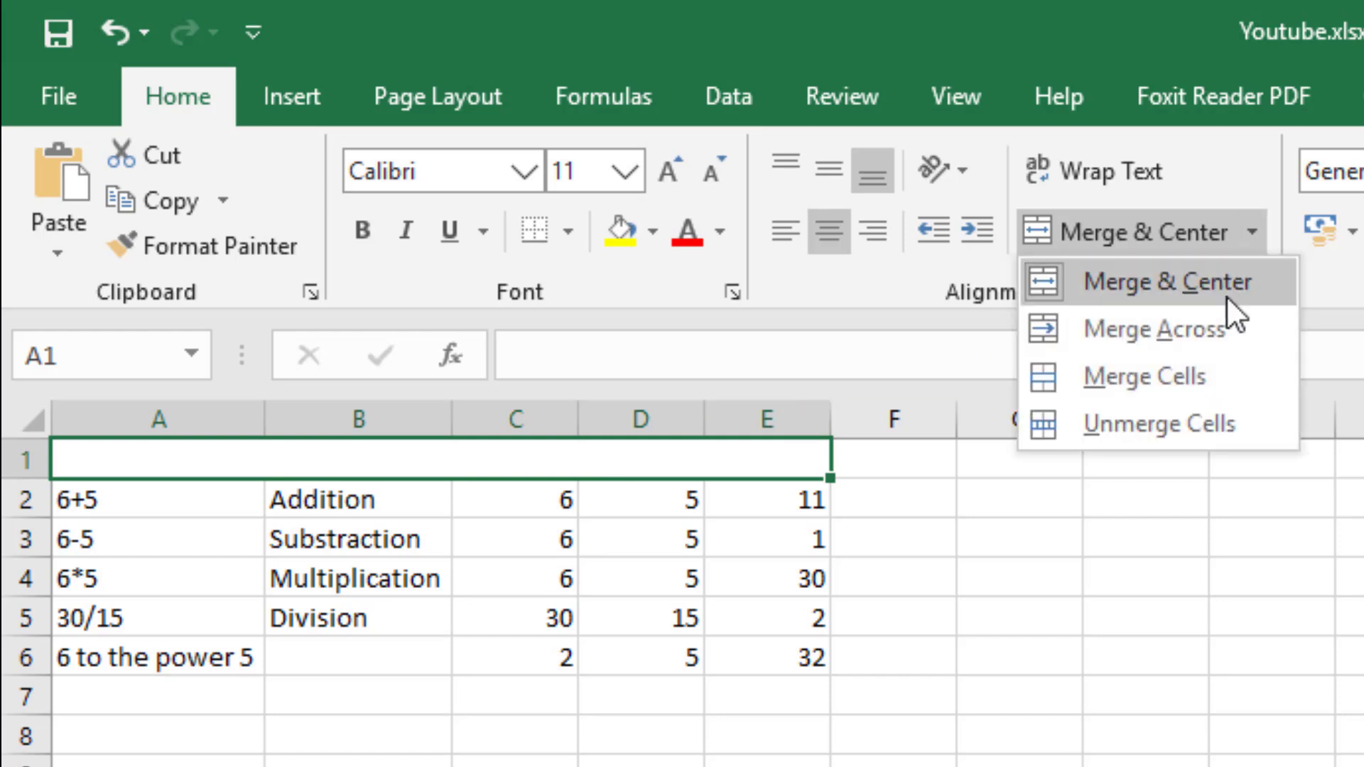
click(1195, 373)
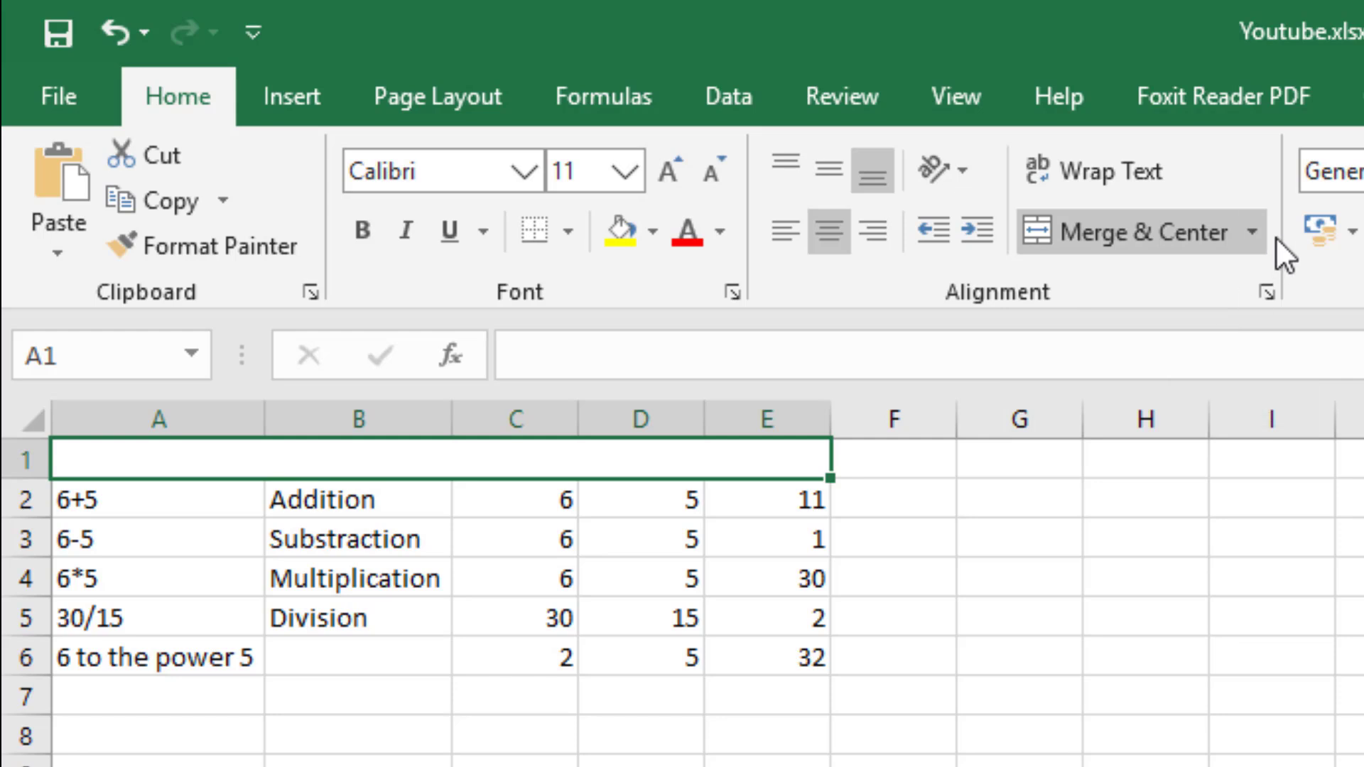
click(1253, 233)
click(1212, 411)
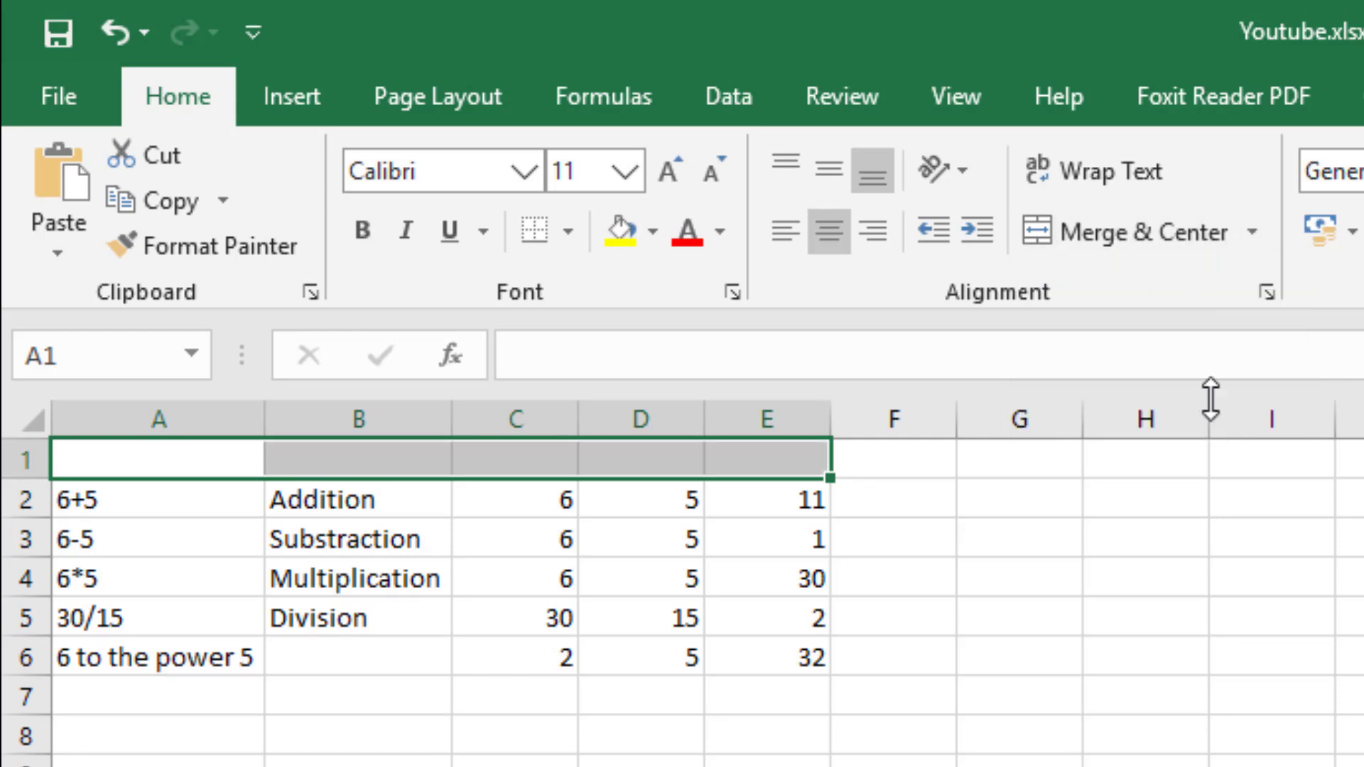
Merge cells A1:E1 above the calculation table into one centered title cell.
click(462, 540)
drag(107, 466, 768, 456)
click(1249, 234)
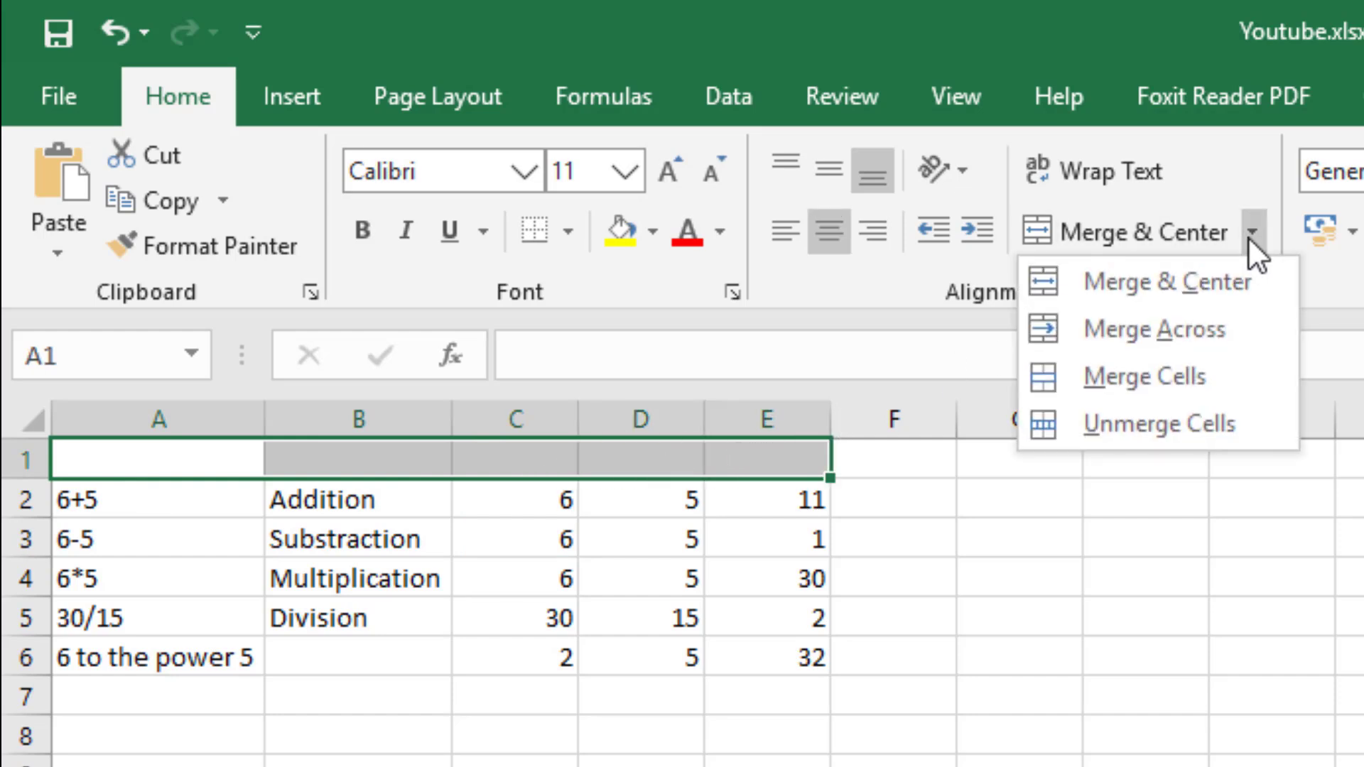
click(1185, 376)
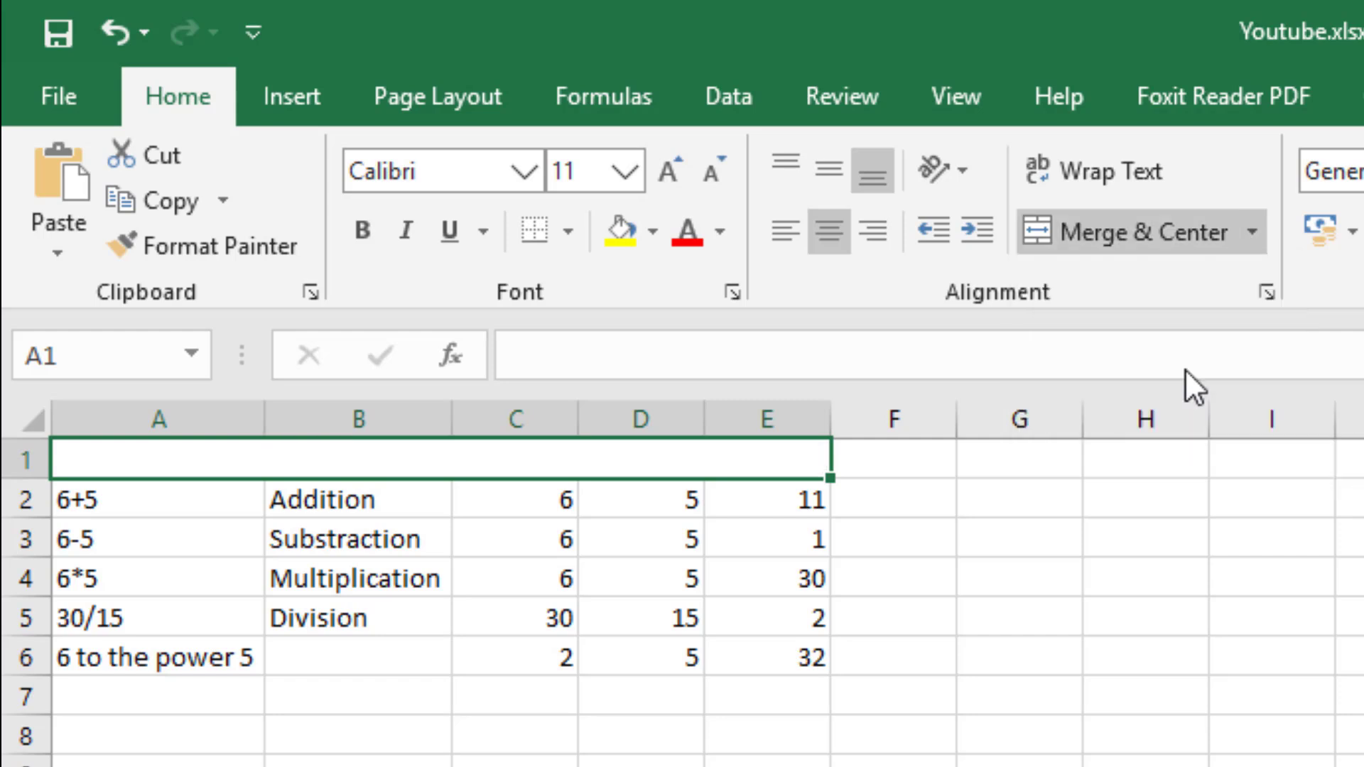
click(1249, 234)
click(1201, 289)
click(523, 505)
click(561, 462)
Try Merge & Center on the entire first row and undo that merge.
click(25, 460)
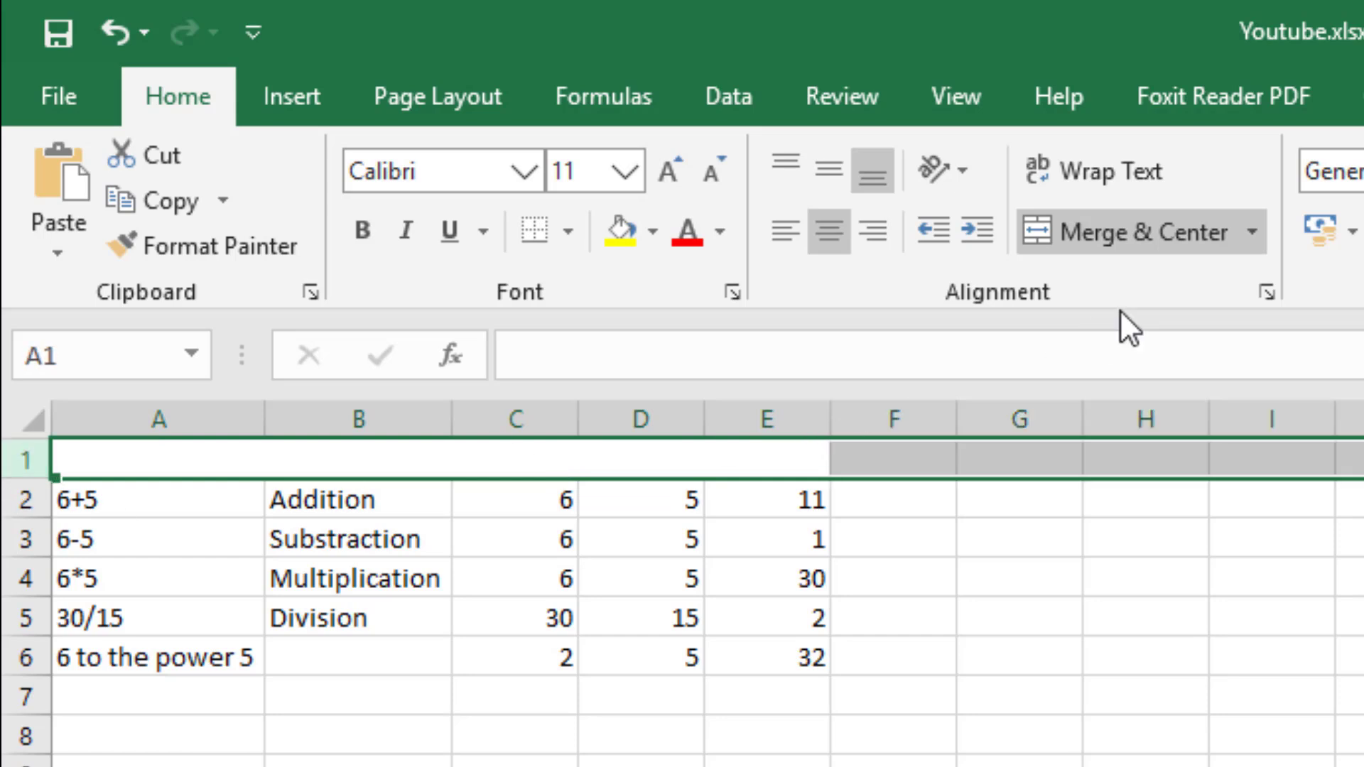
click(1249, 231)
click(1215, 283)
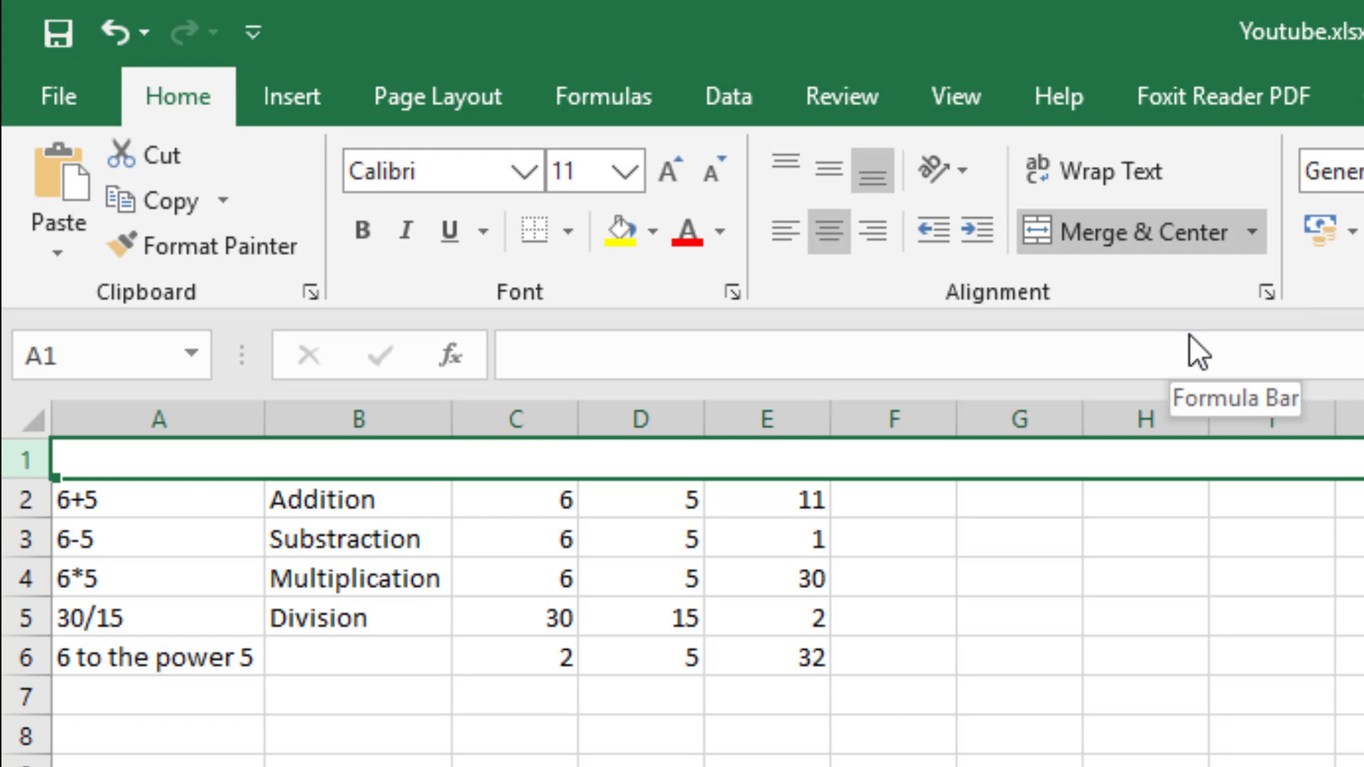
click(1253, 230)
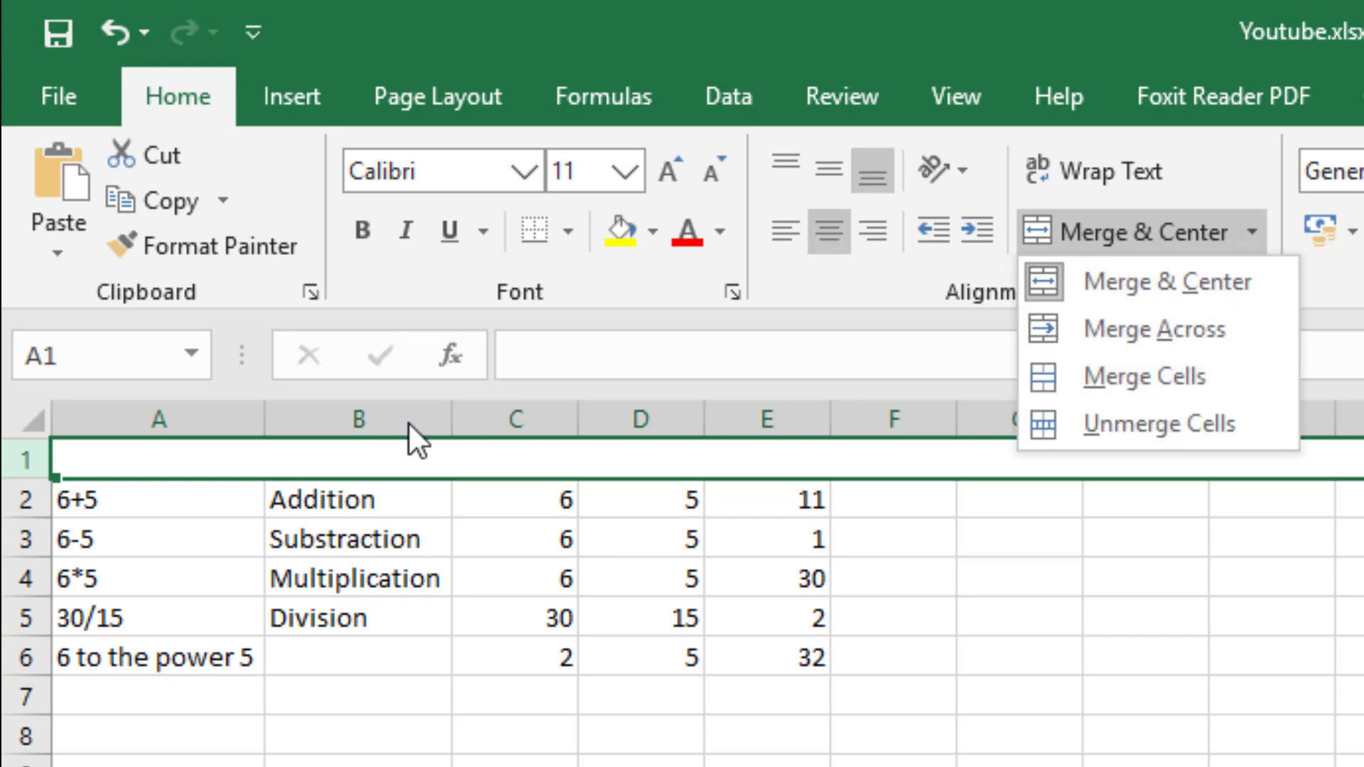
click(430, 762)
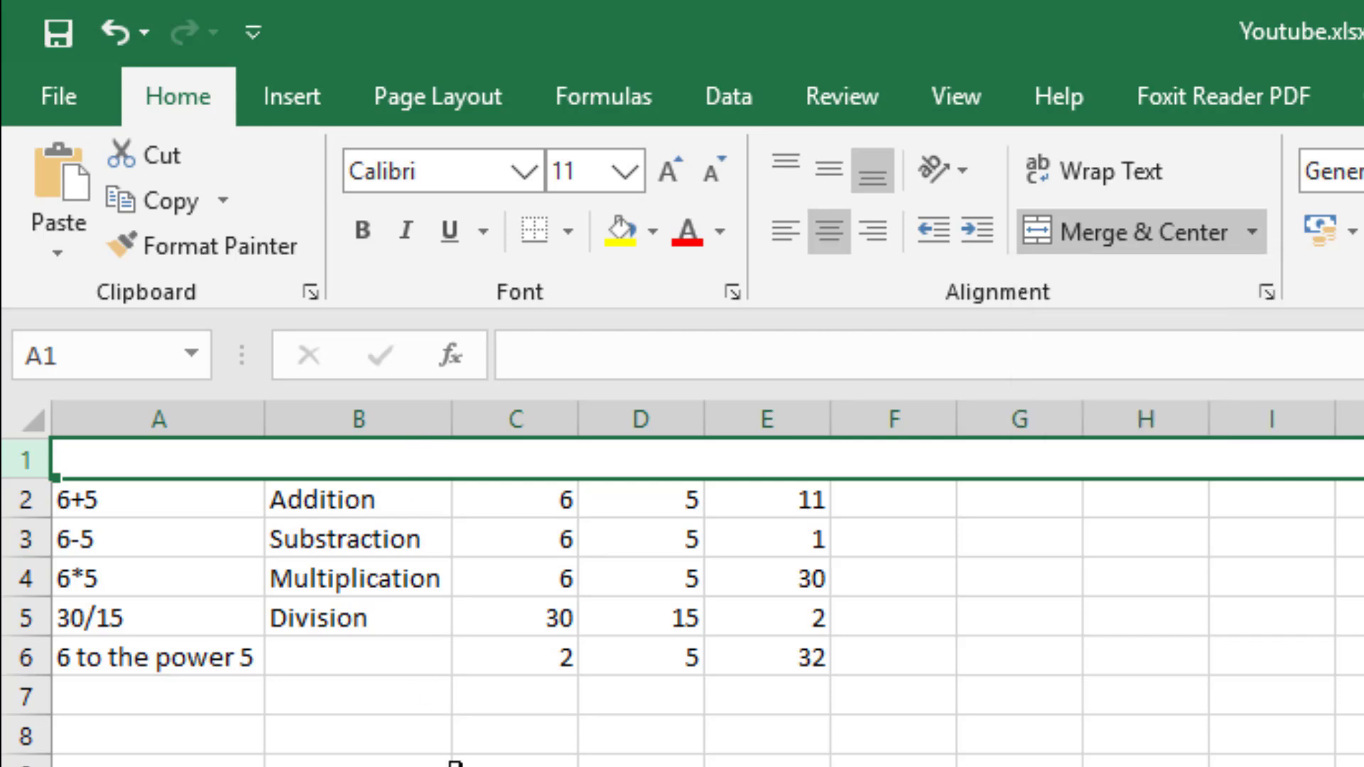
key(ctrl+z)
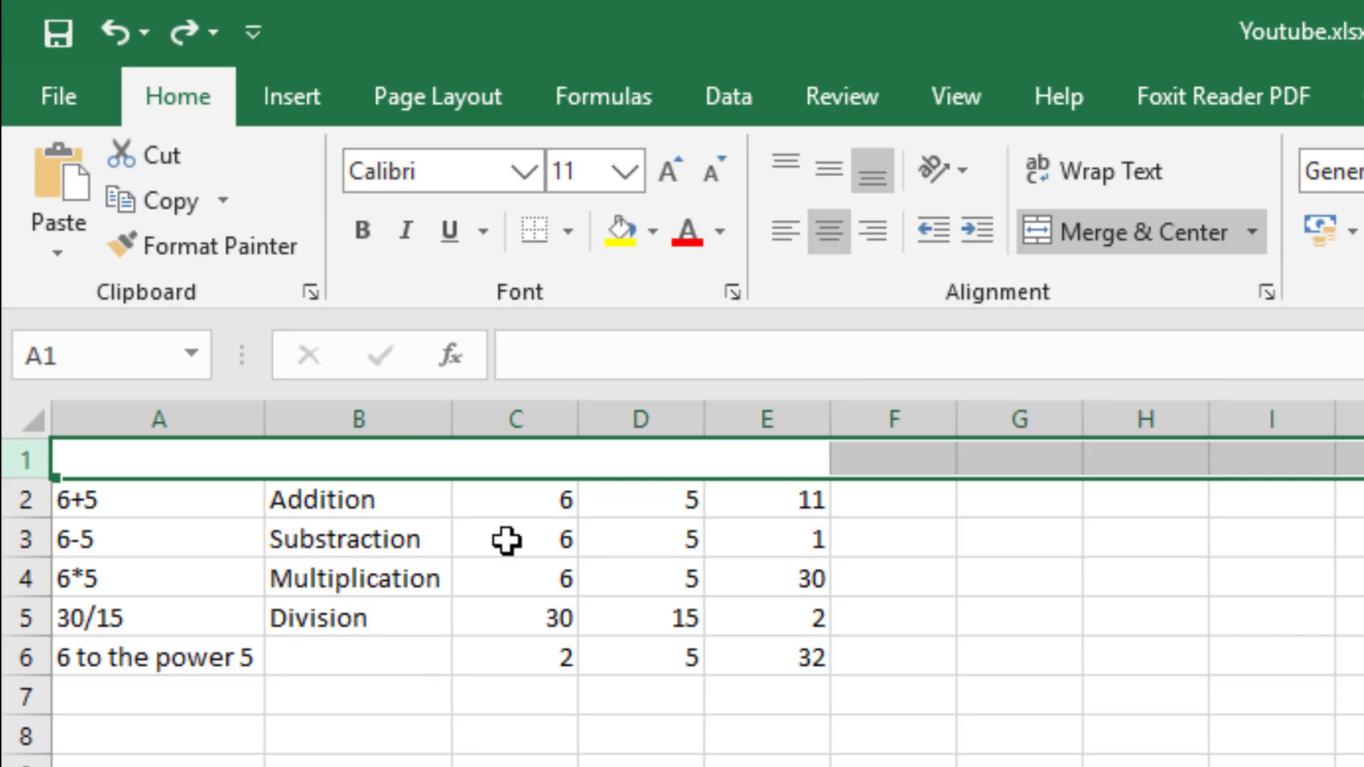
Enter the title "Mathematical Operations" in the merged cell A1.
click(475, 467)
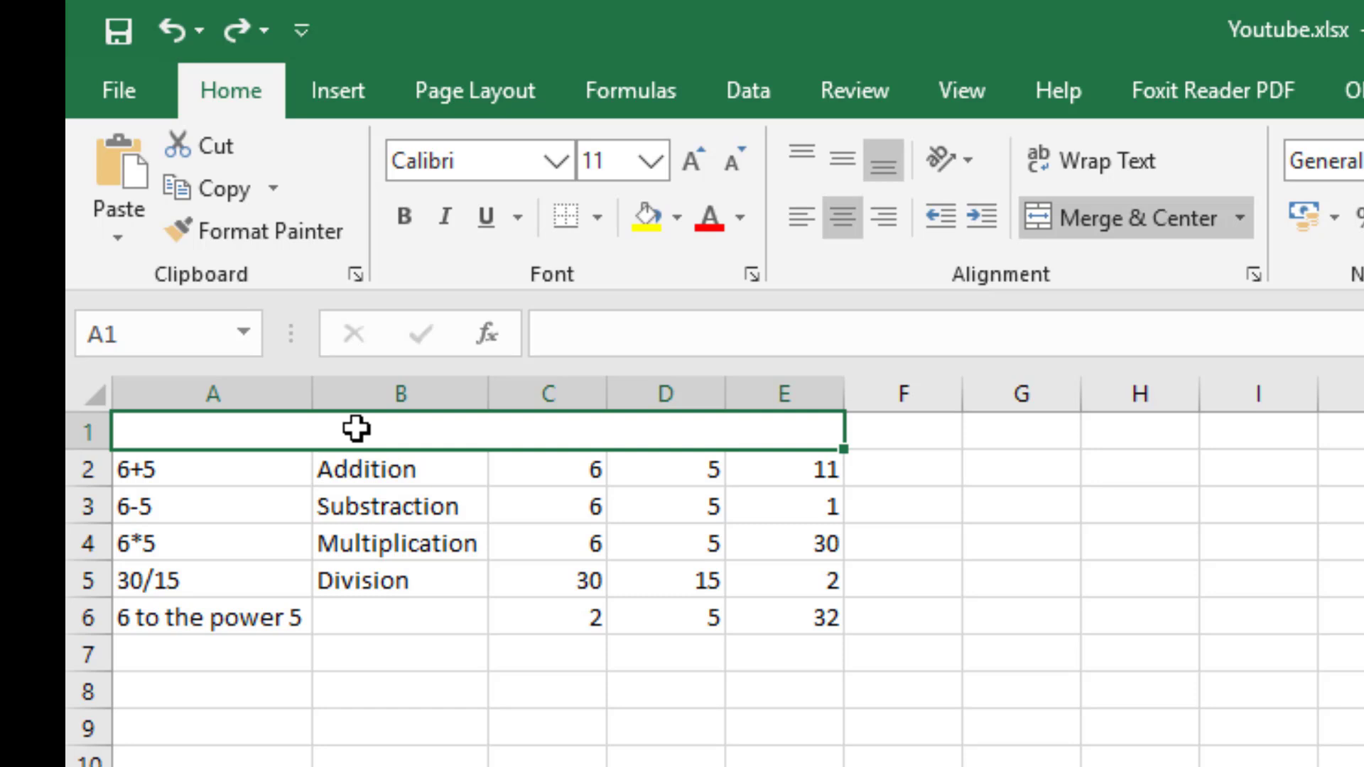
text(M)
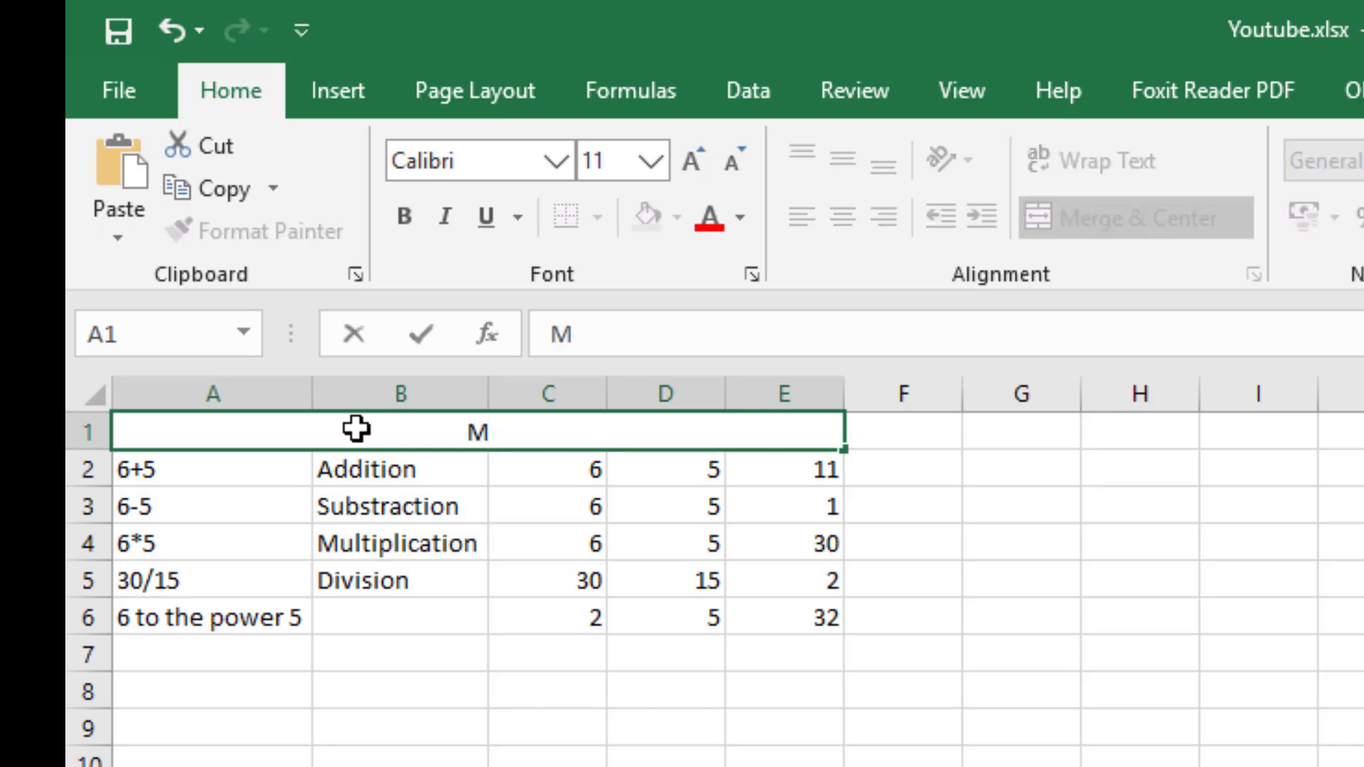
text(athema)
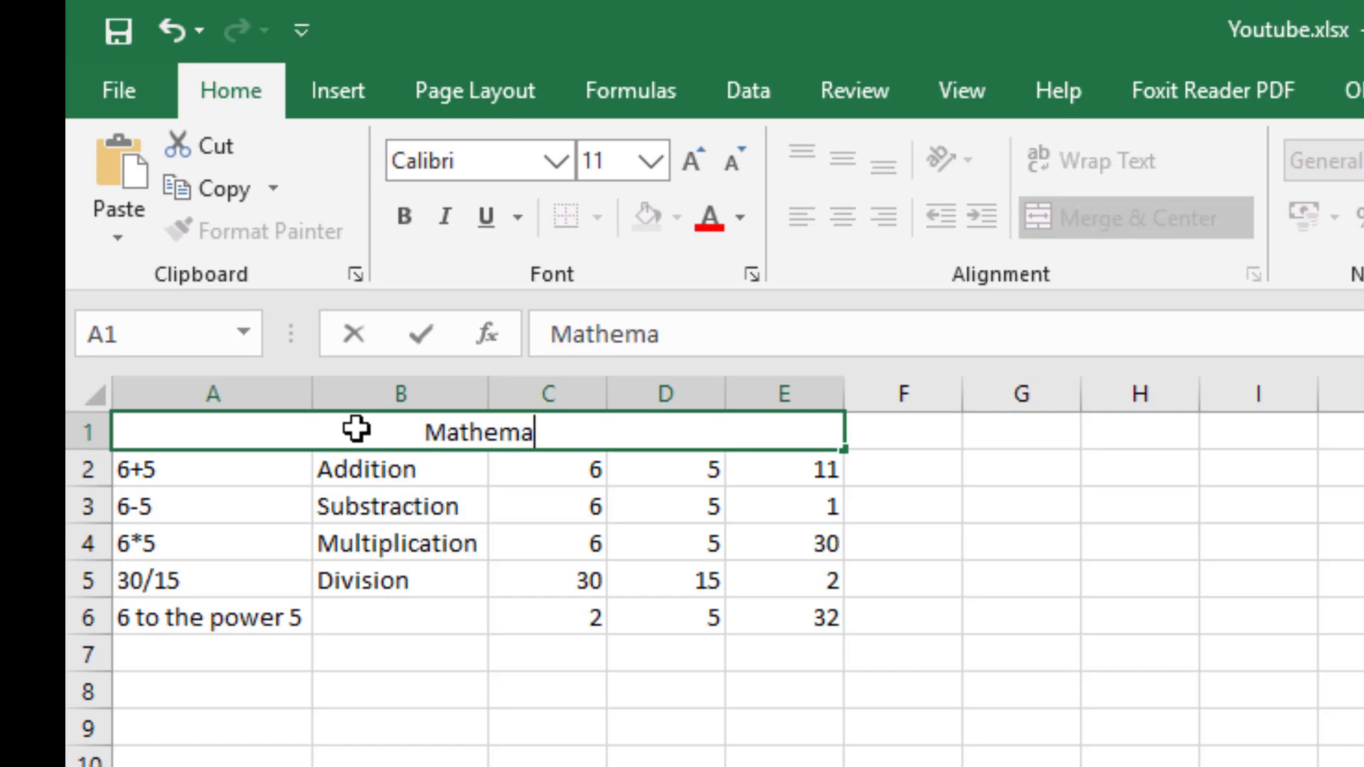
text(tical O)
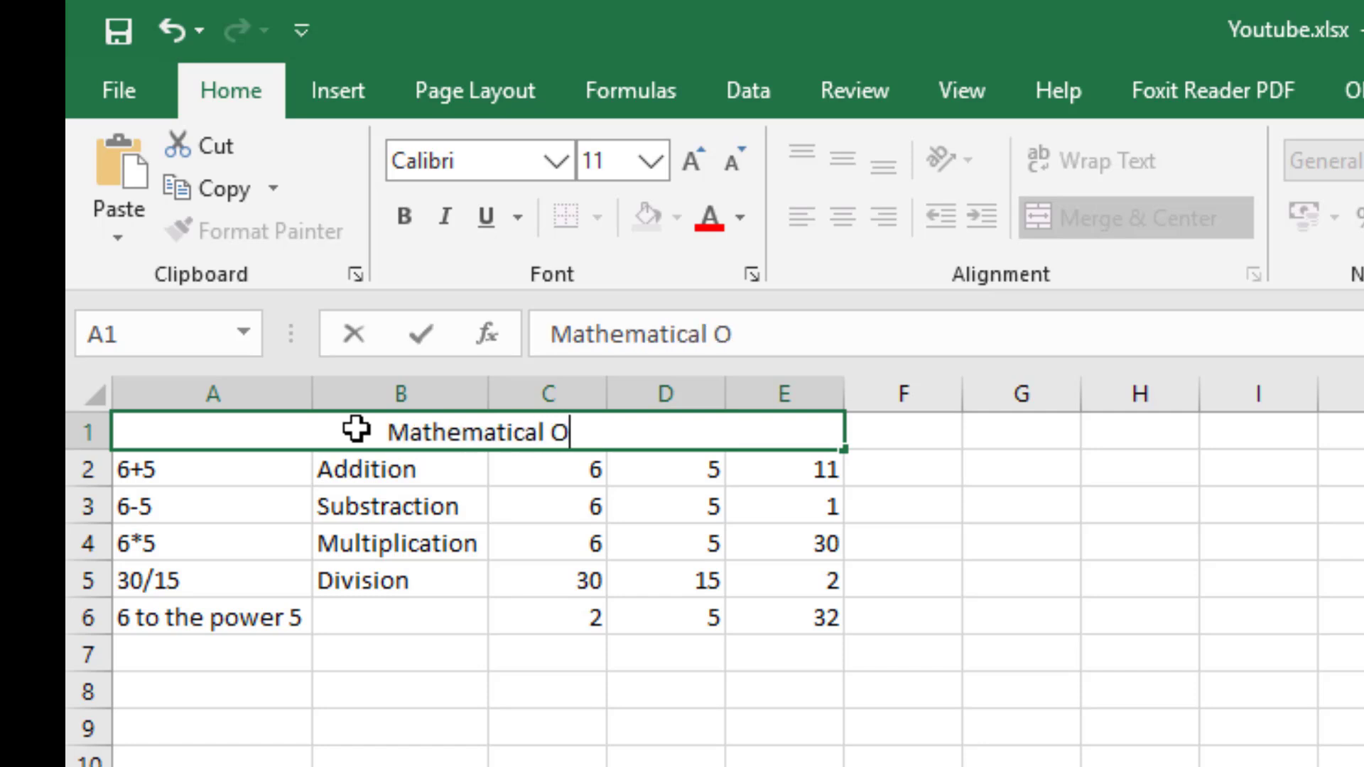
text(perations)
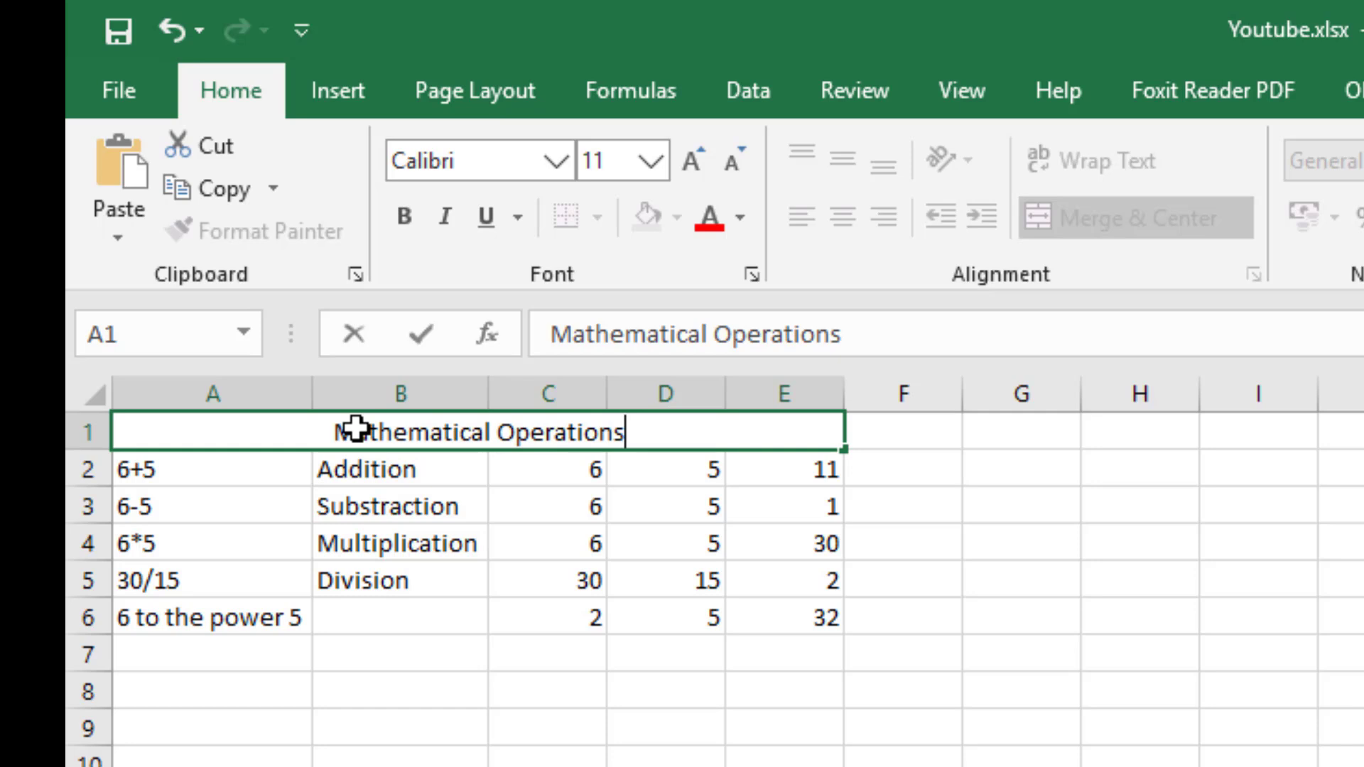
click(449, 469)
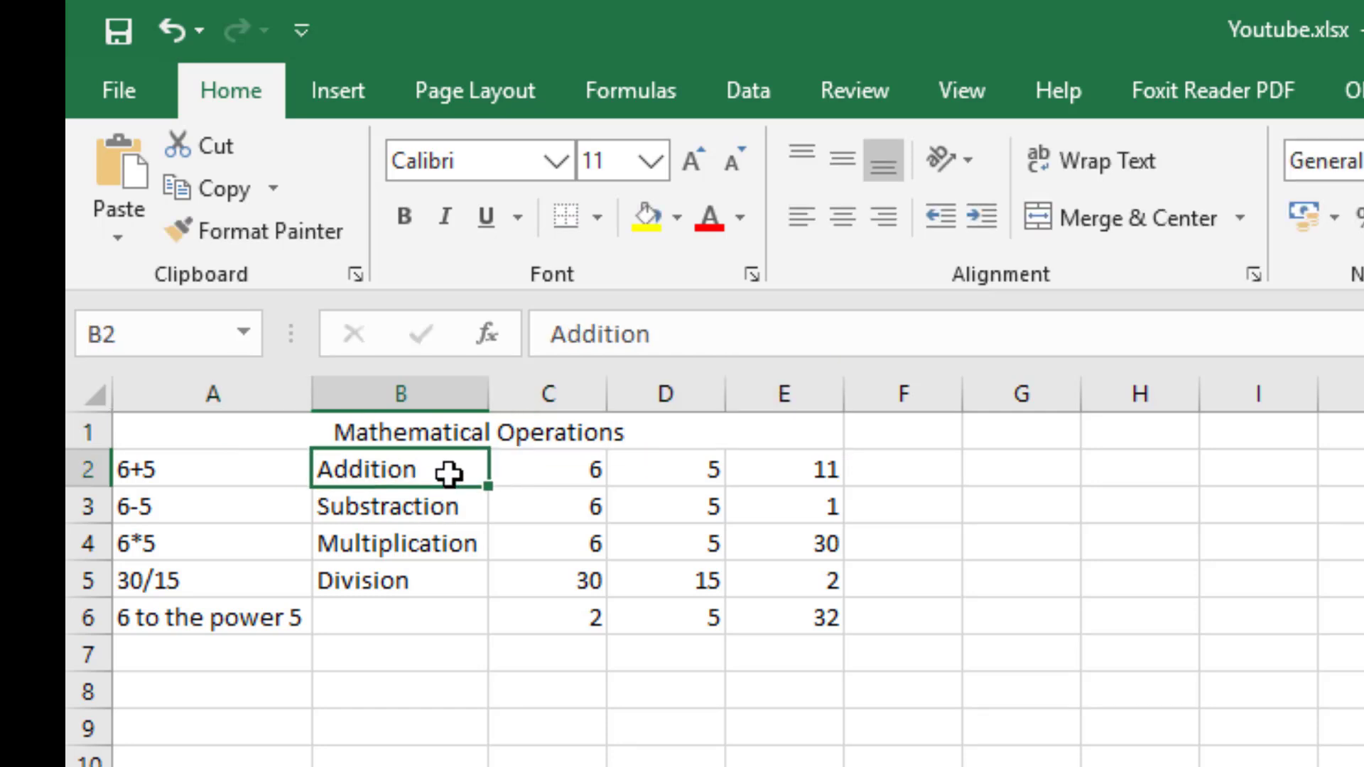
Set the font size of the title in A1 to 26, after trying 18.
click(454, 435)
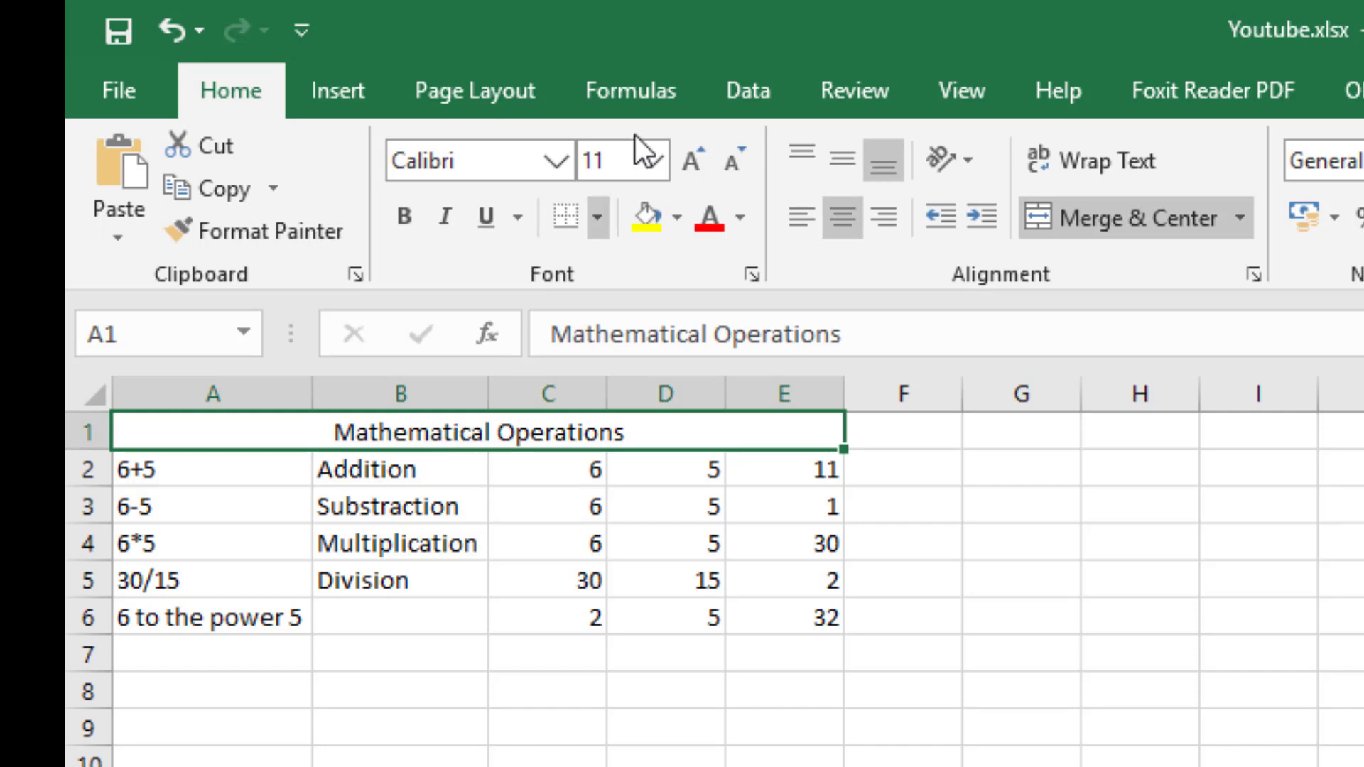
click(658, 164)
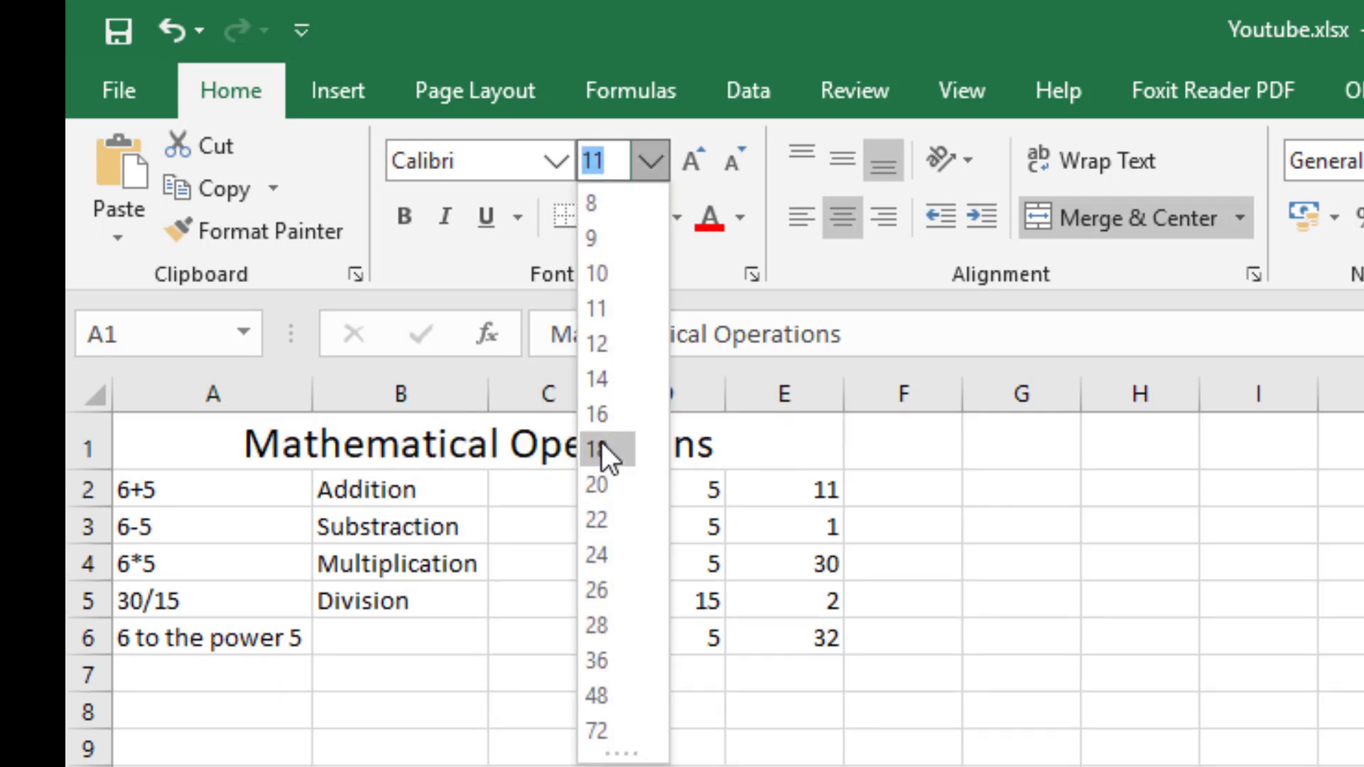
click(601, 449)
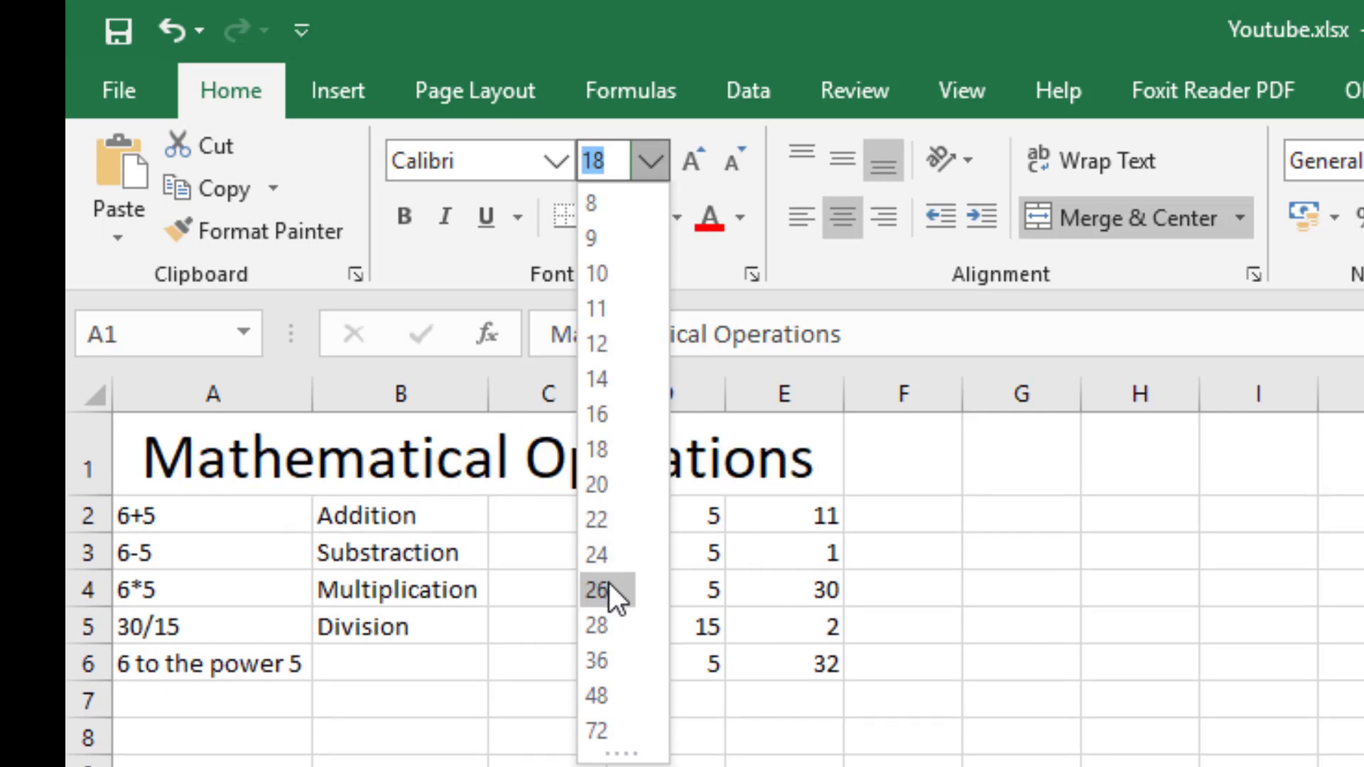
click(608, 584)
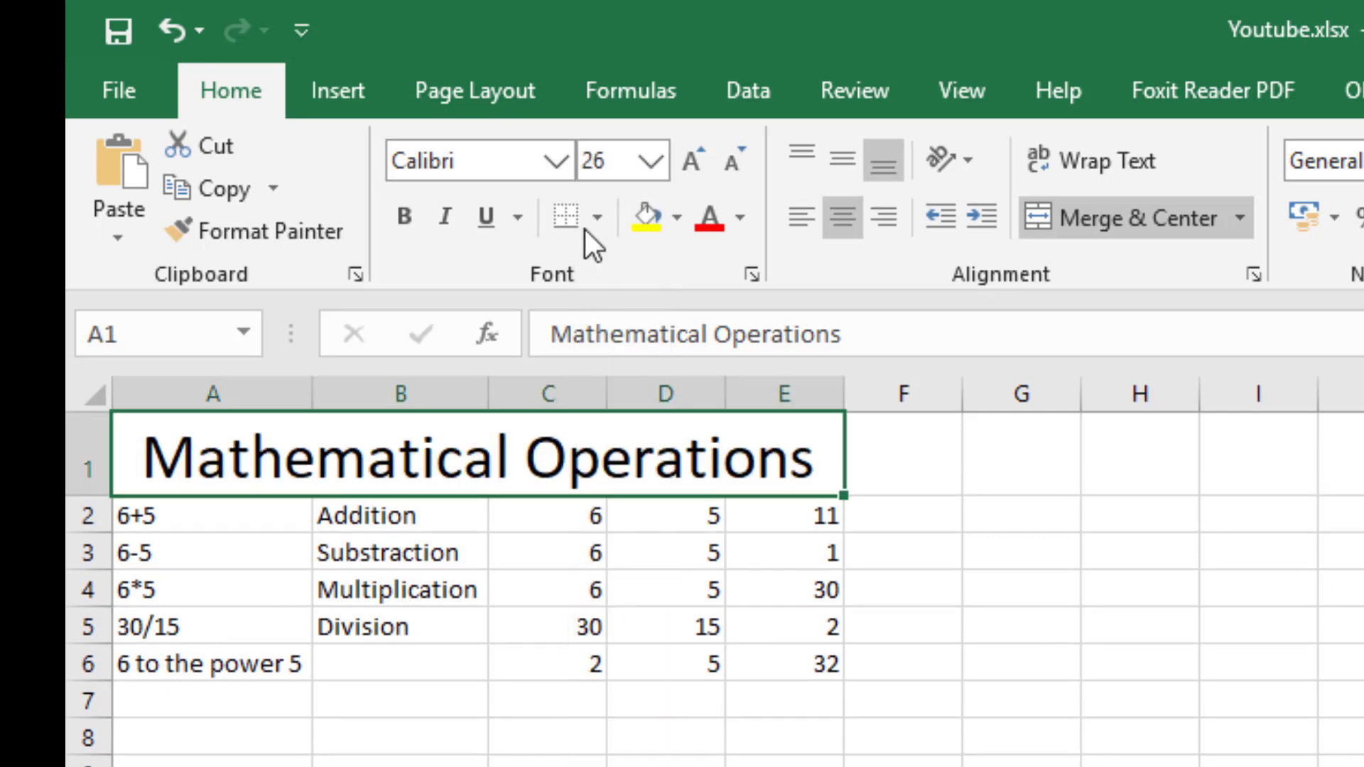
Set the font of the title in A1 to Times New Roman.
click(554, 162)
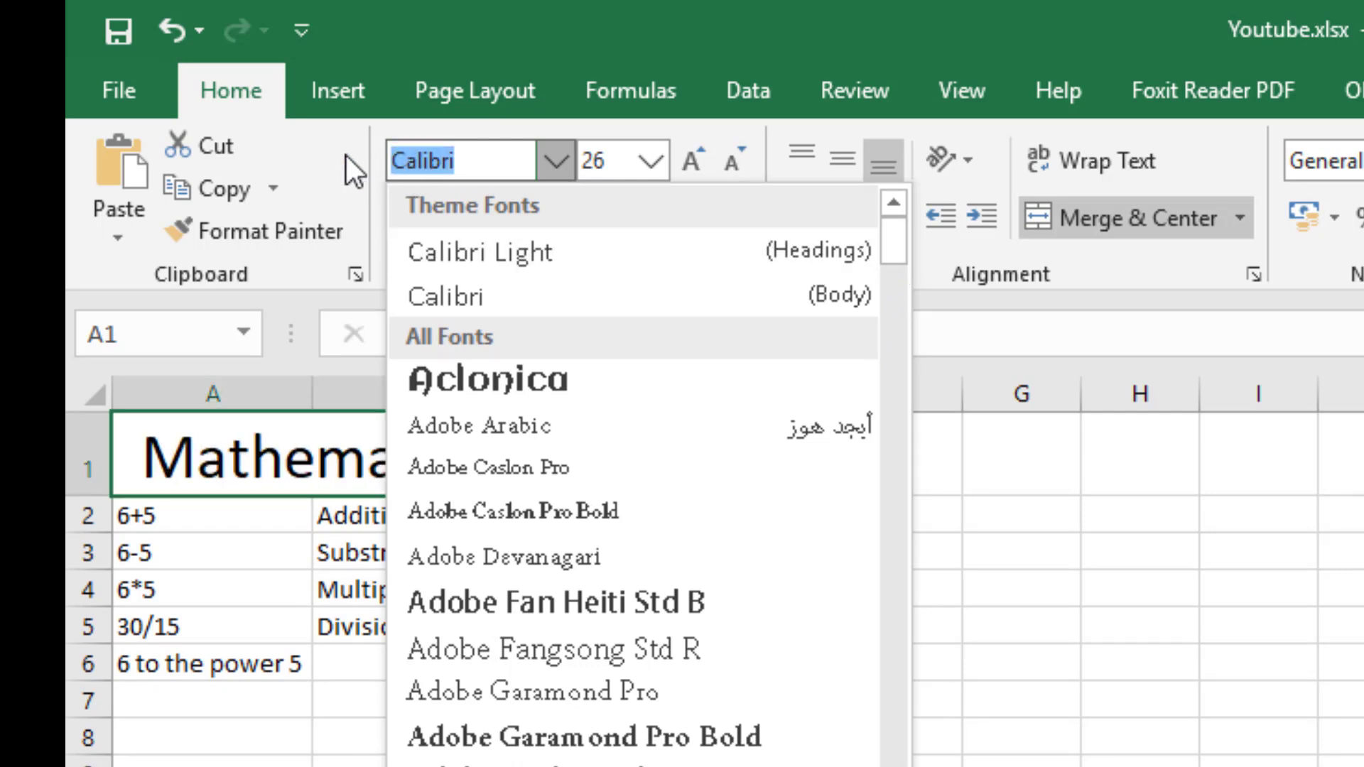
text(Ti)
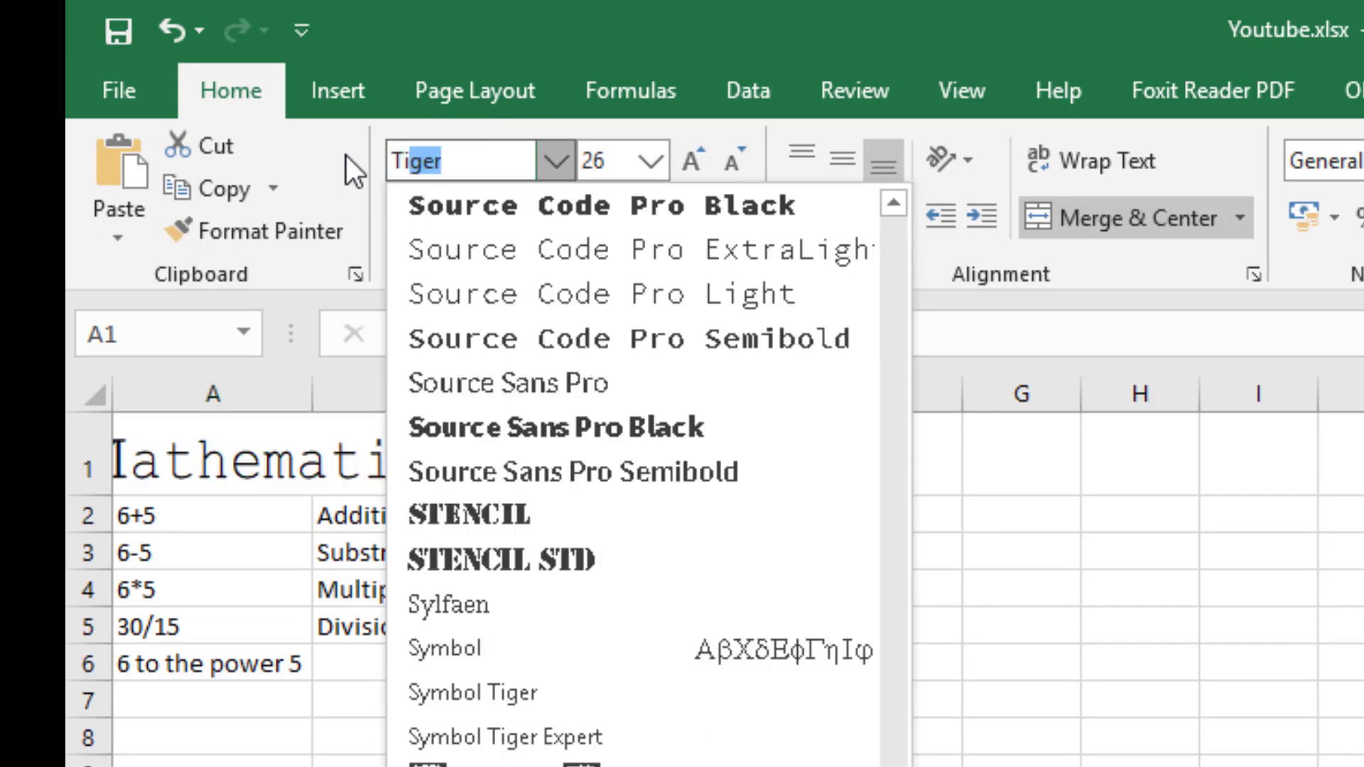
text(mes New Ro)
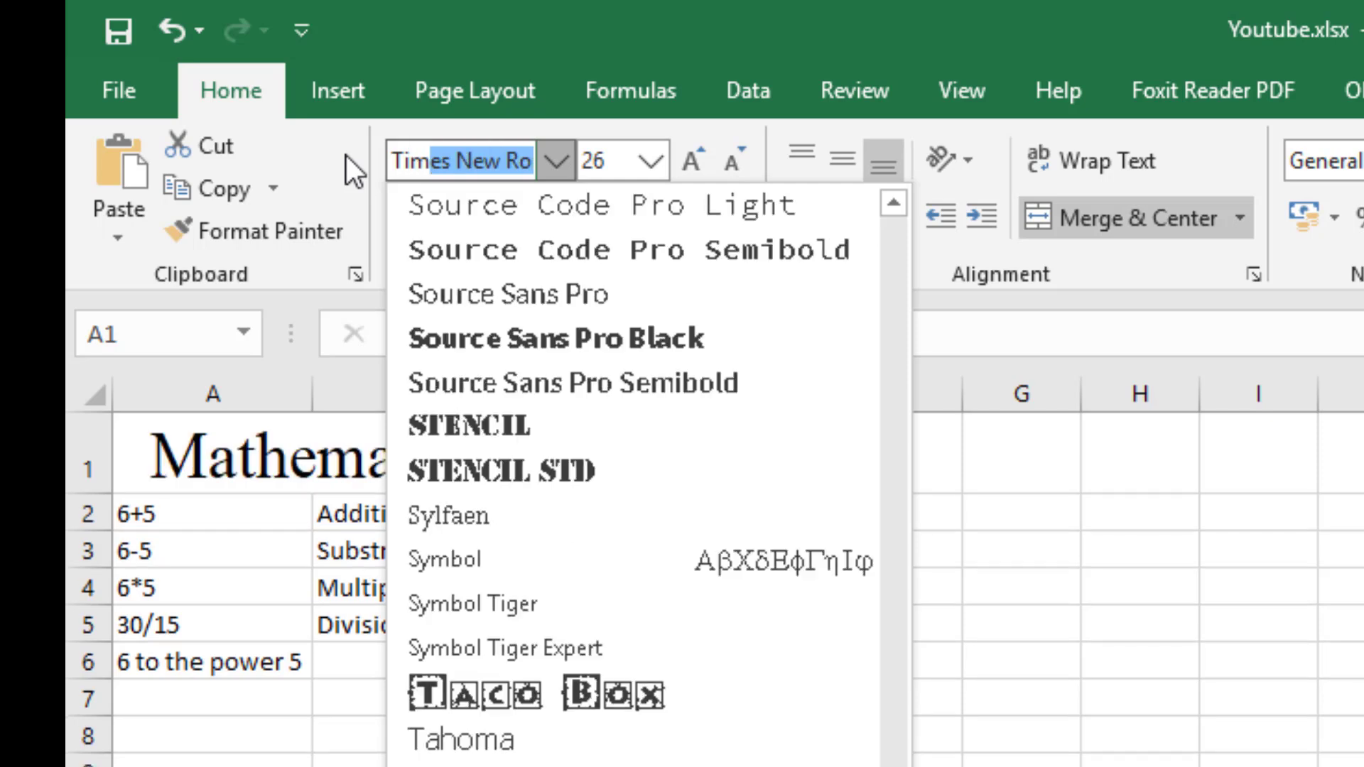
key(Return)
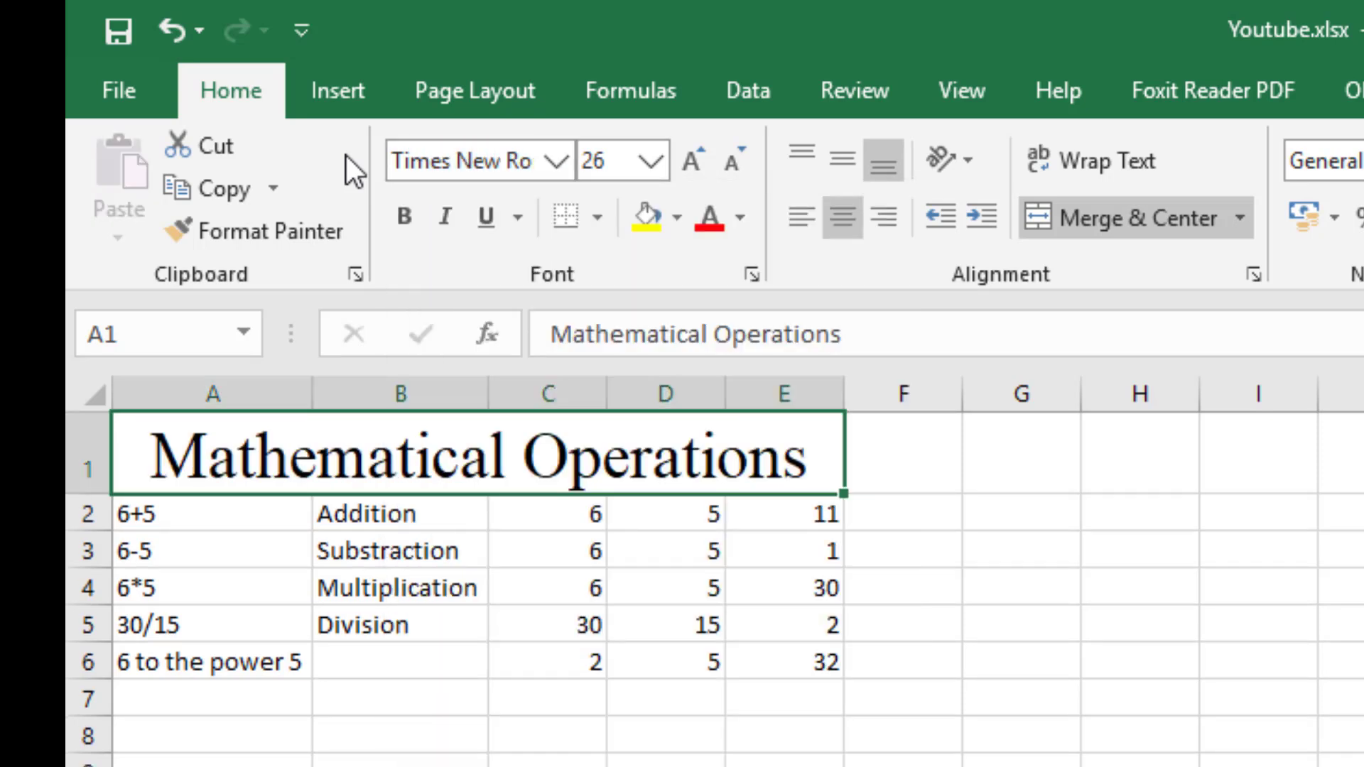
Try the Arial font on the title in A1 and return it to Times New Roman.
click(491, 159)
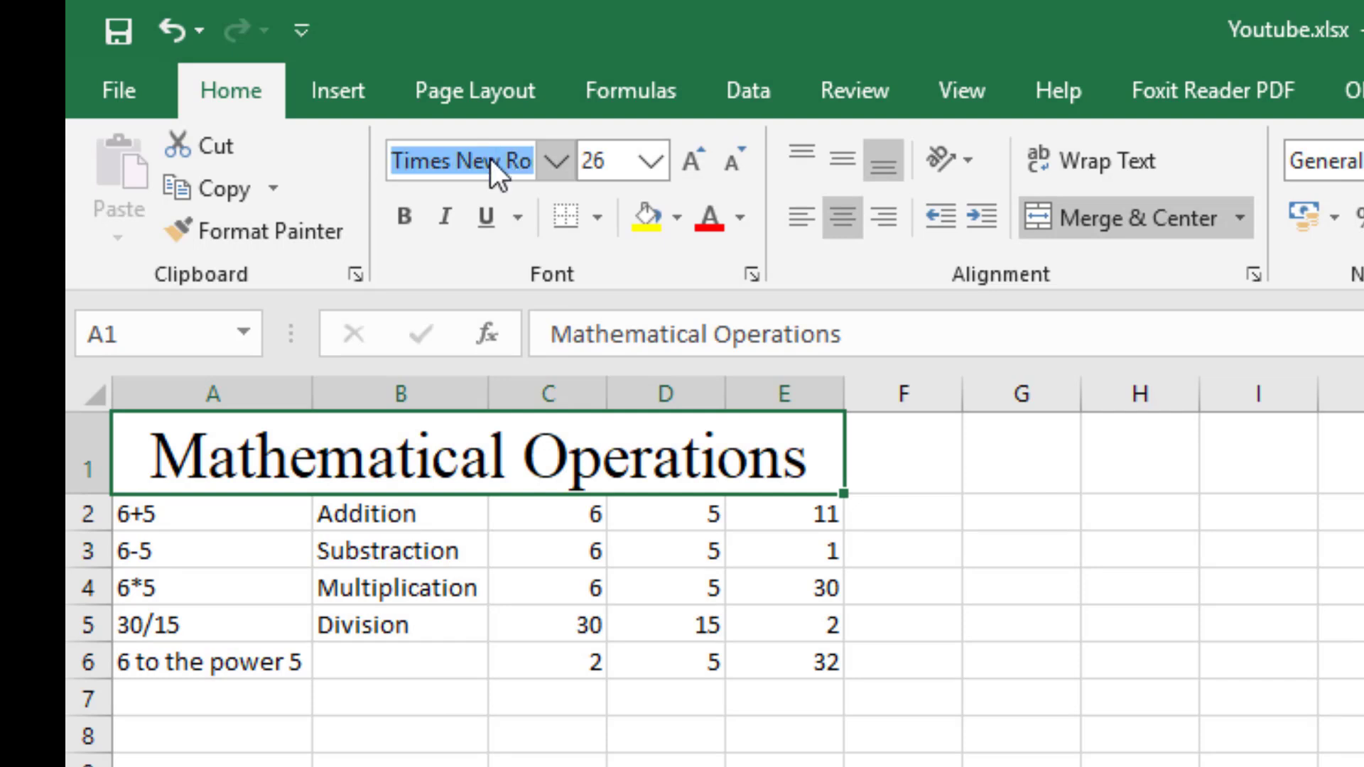
text(Ari)
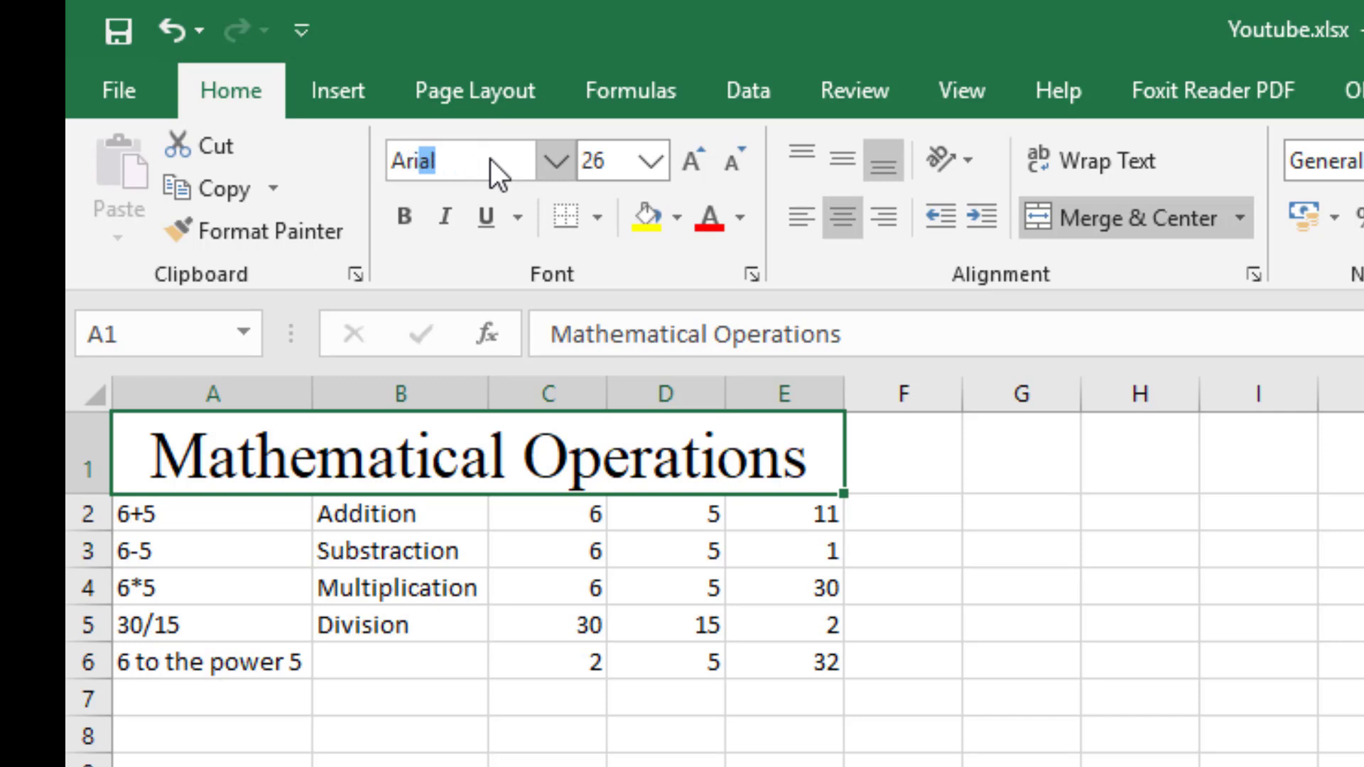
key(Return)
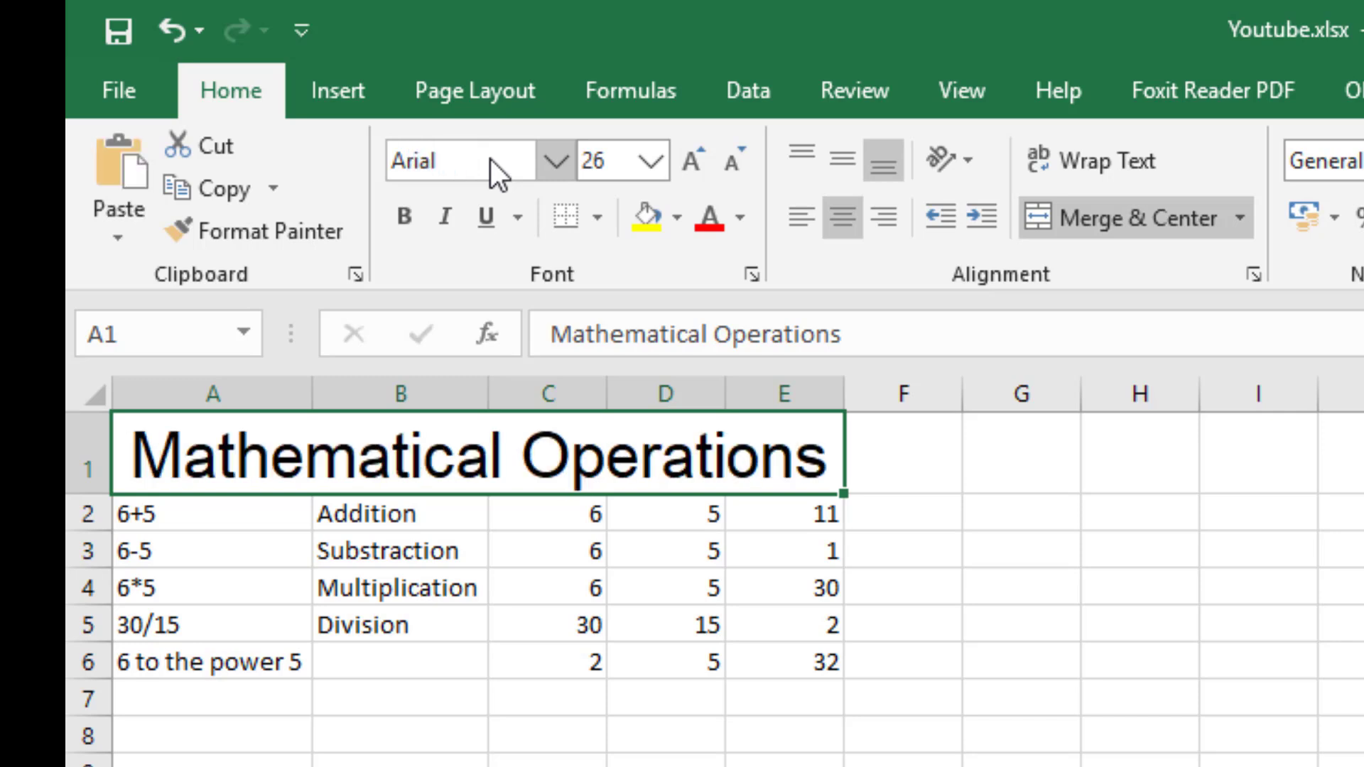
click(490, 159)
text(Times New Ro)
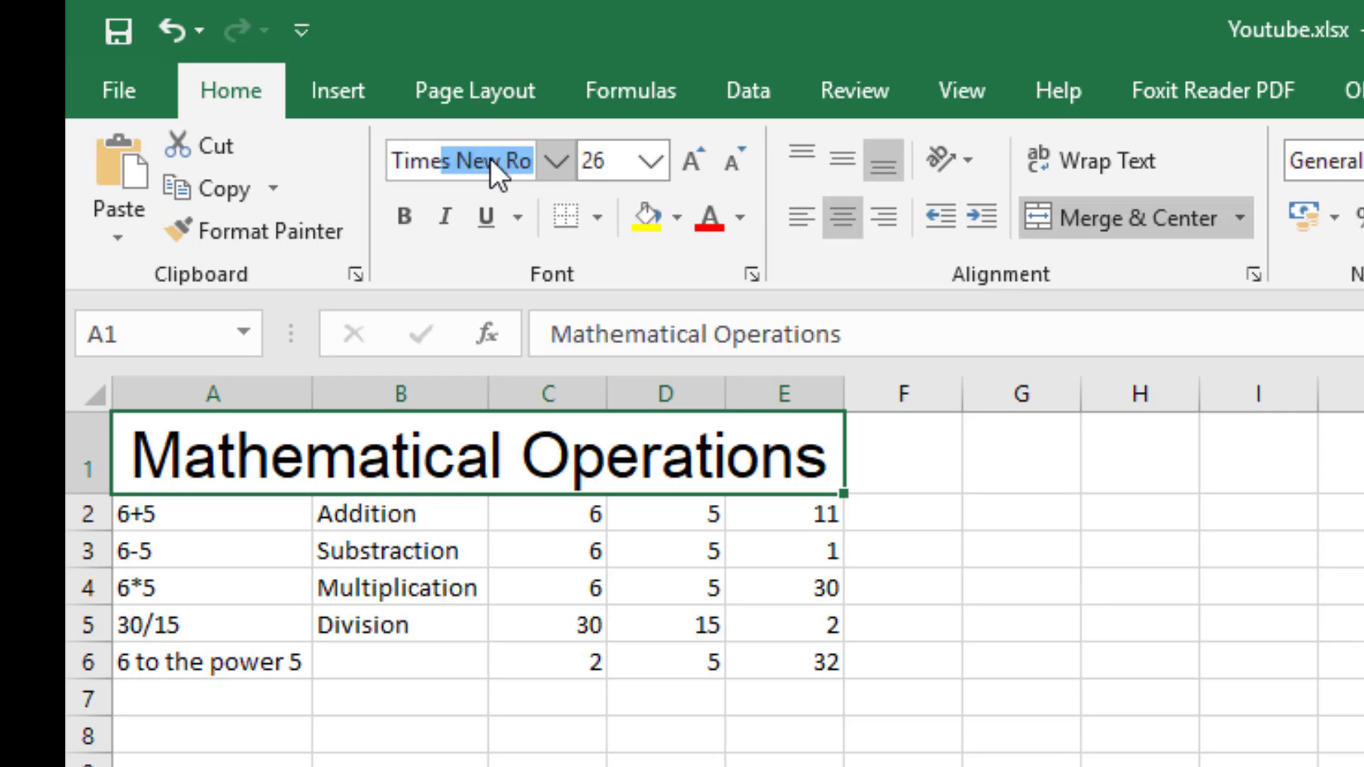
key(Down)
key(Down)
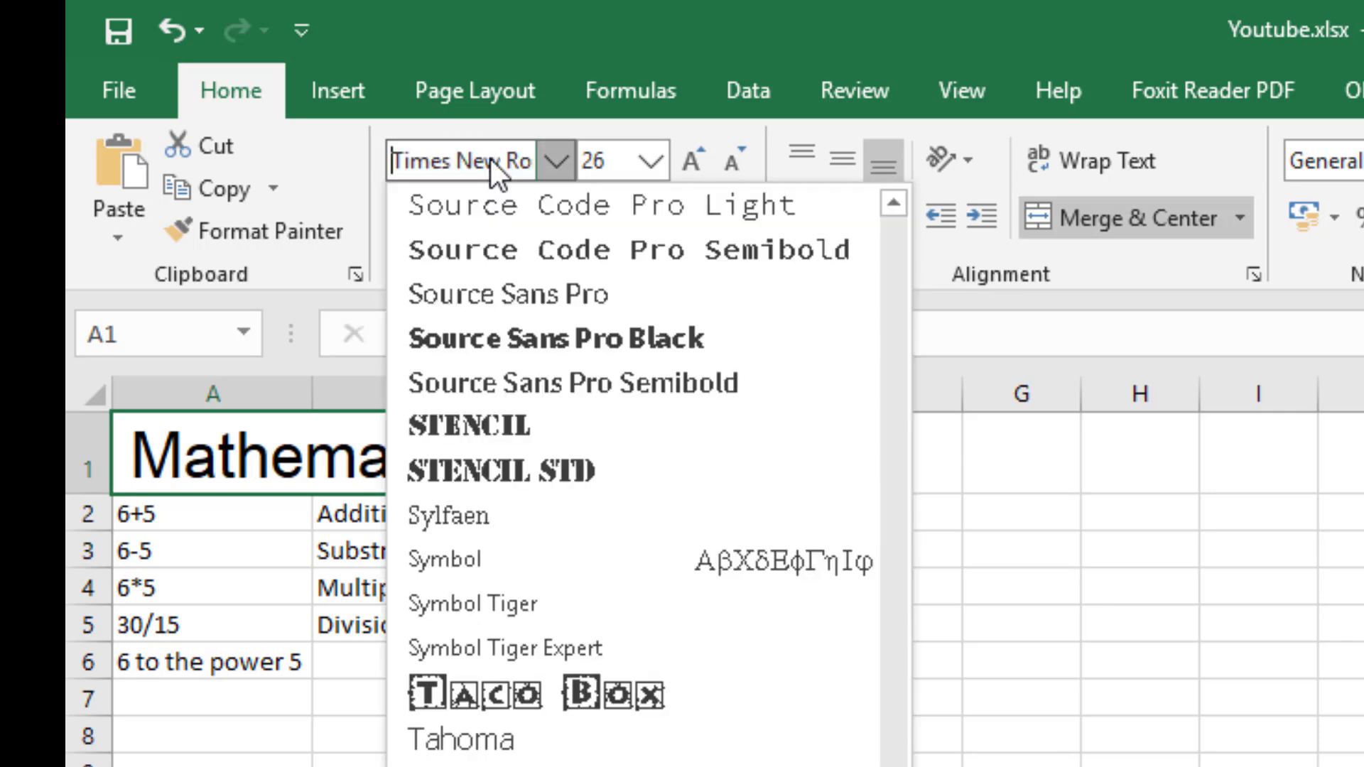
key(Up)
key(Down)
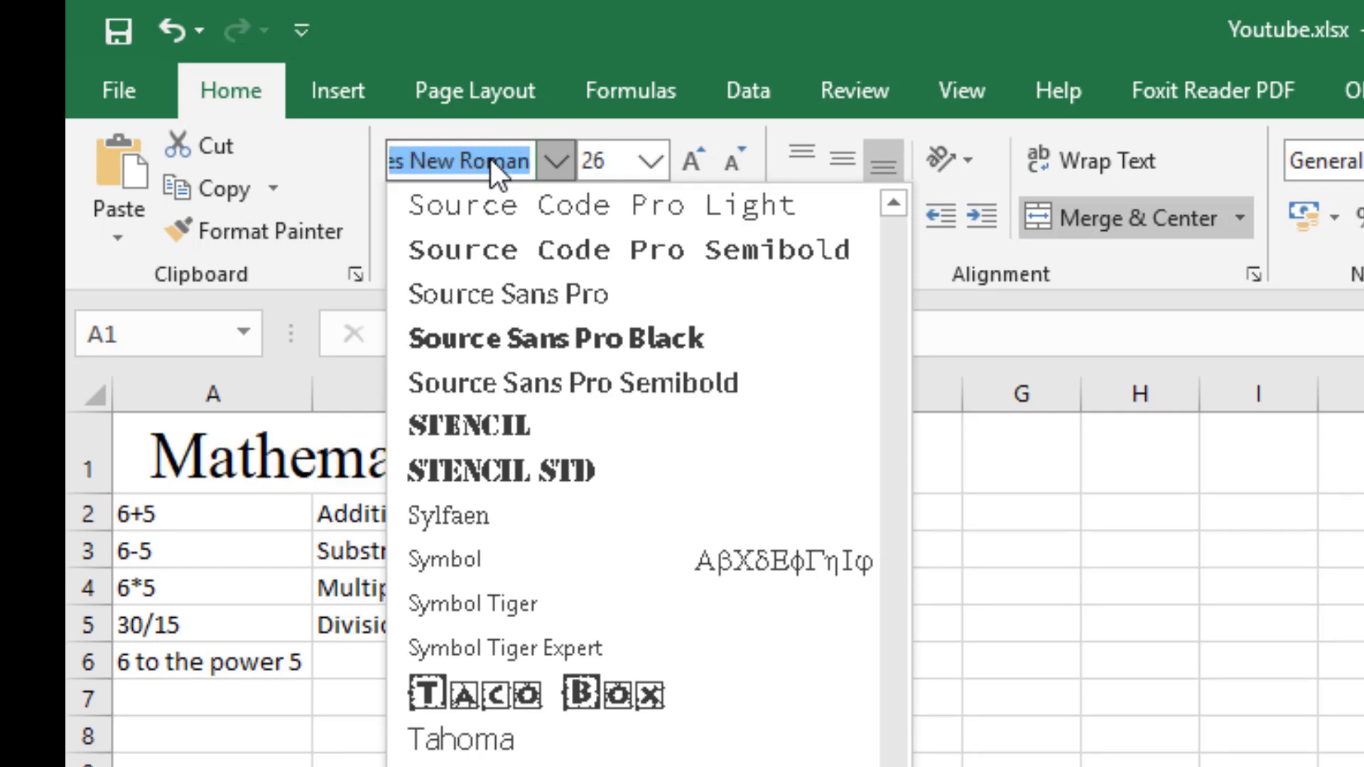
key(Return)
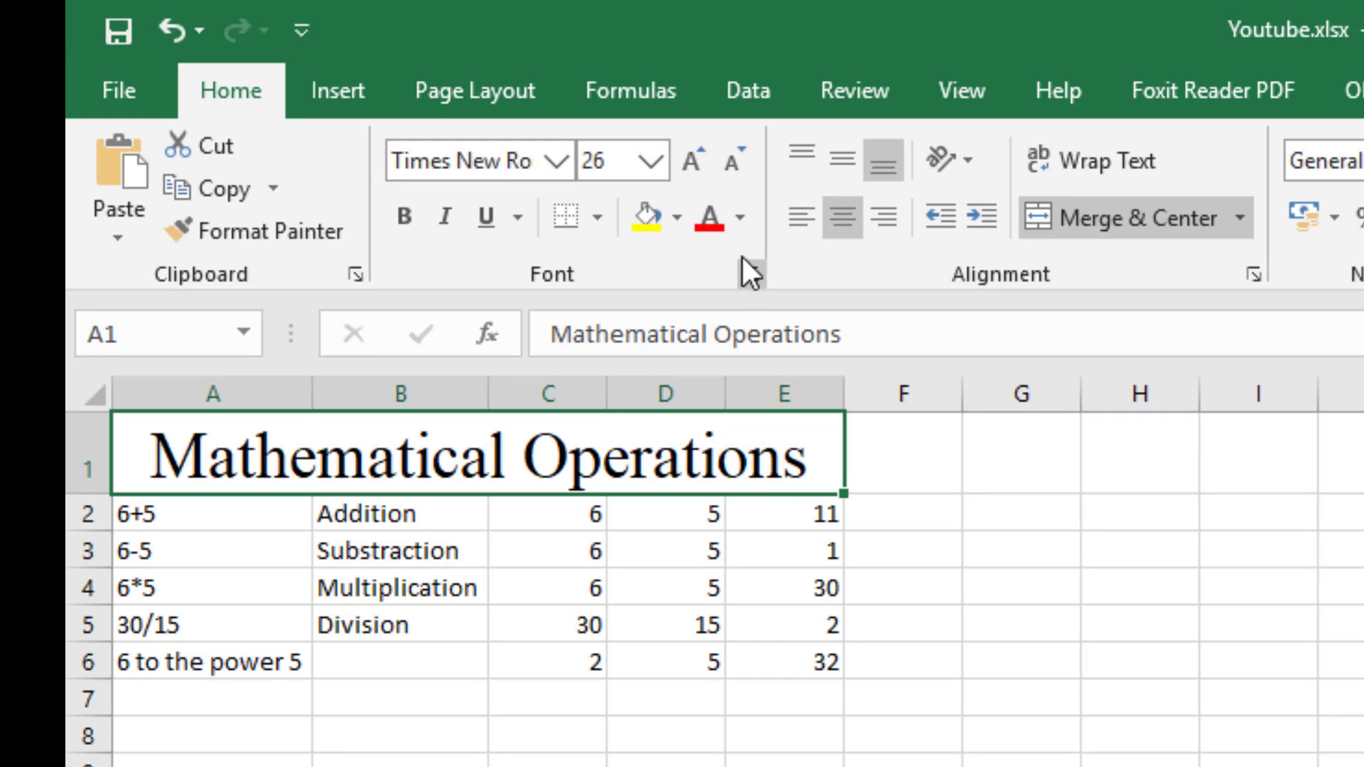
Change the font color of the "Mathematical Operations" title to white and select another cell to check it.
click(741, 208)
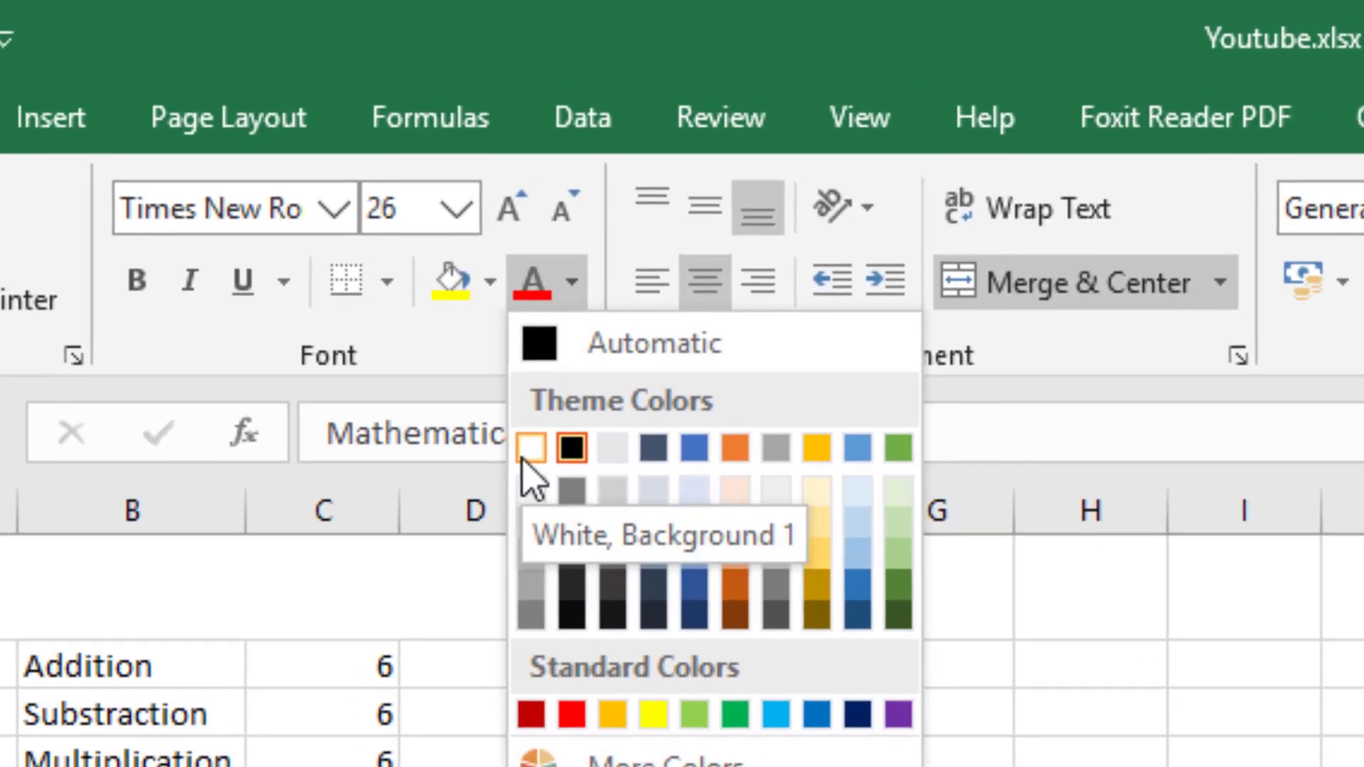
click(667, 370)
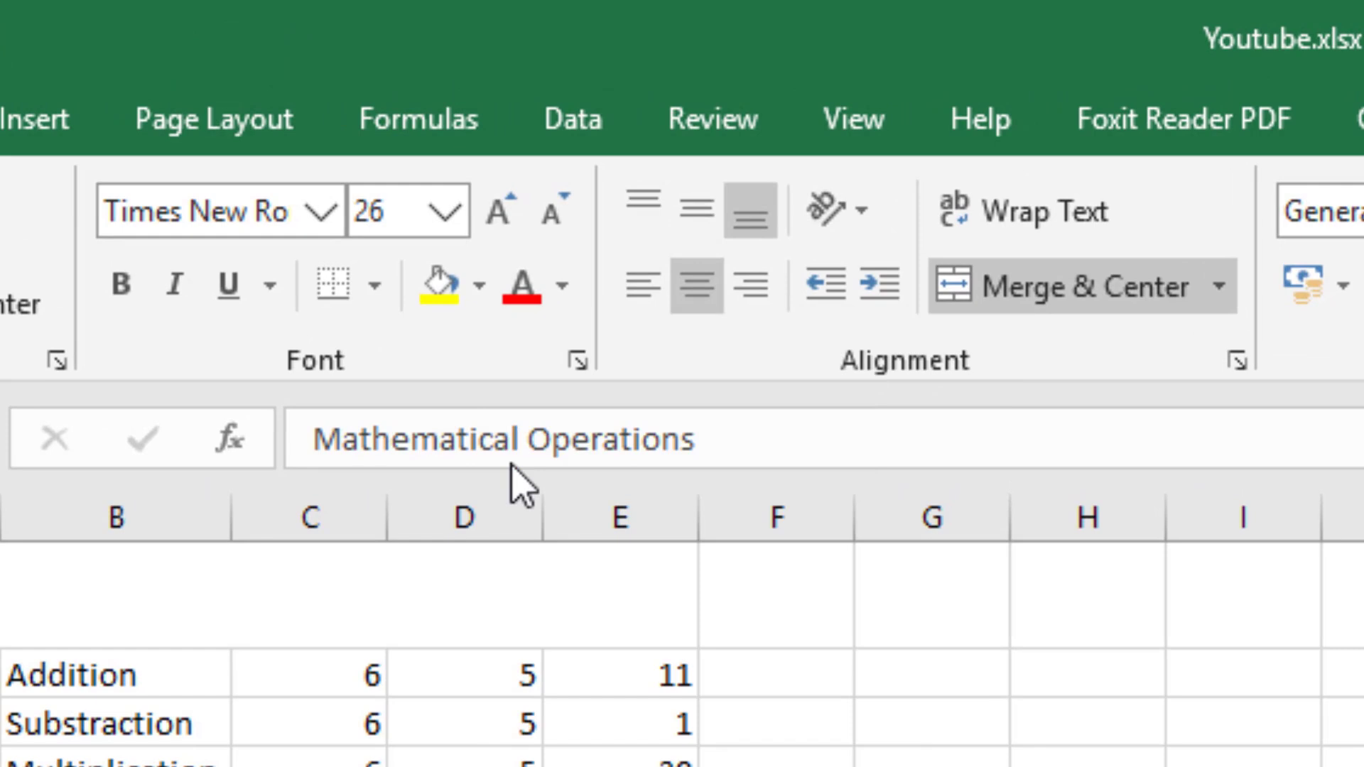
click(573, 741)
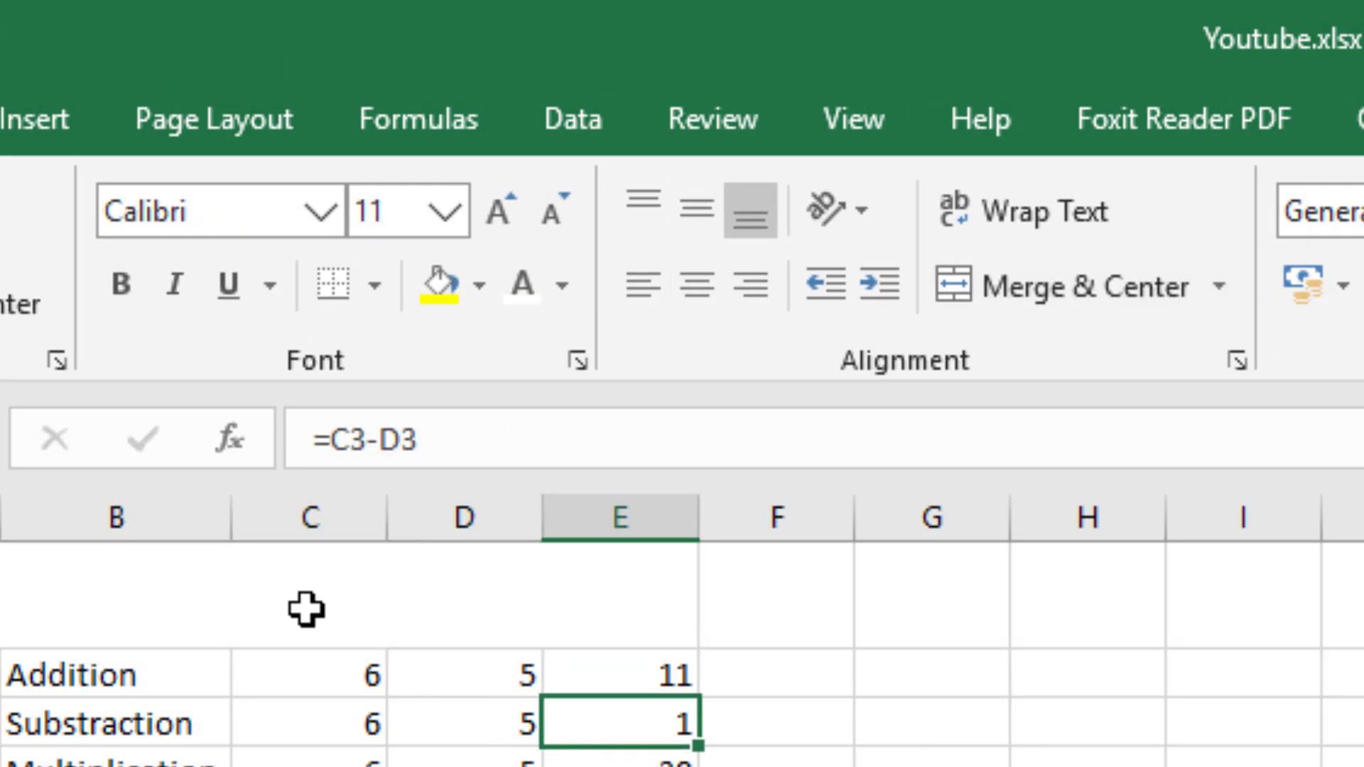
Fill the merged title cell A1 with the standard dark blue color.
click(257, 580)
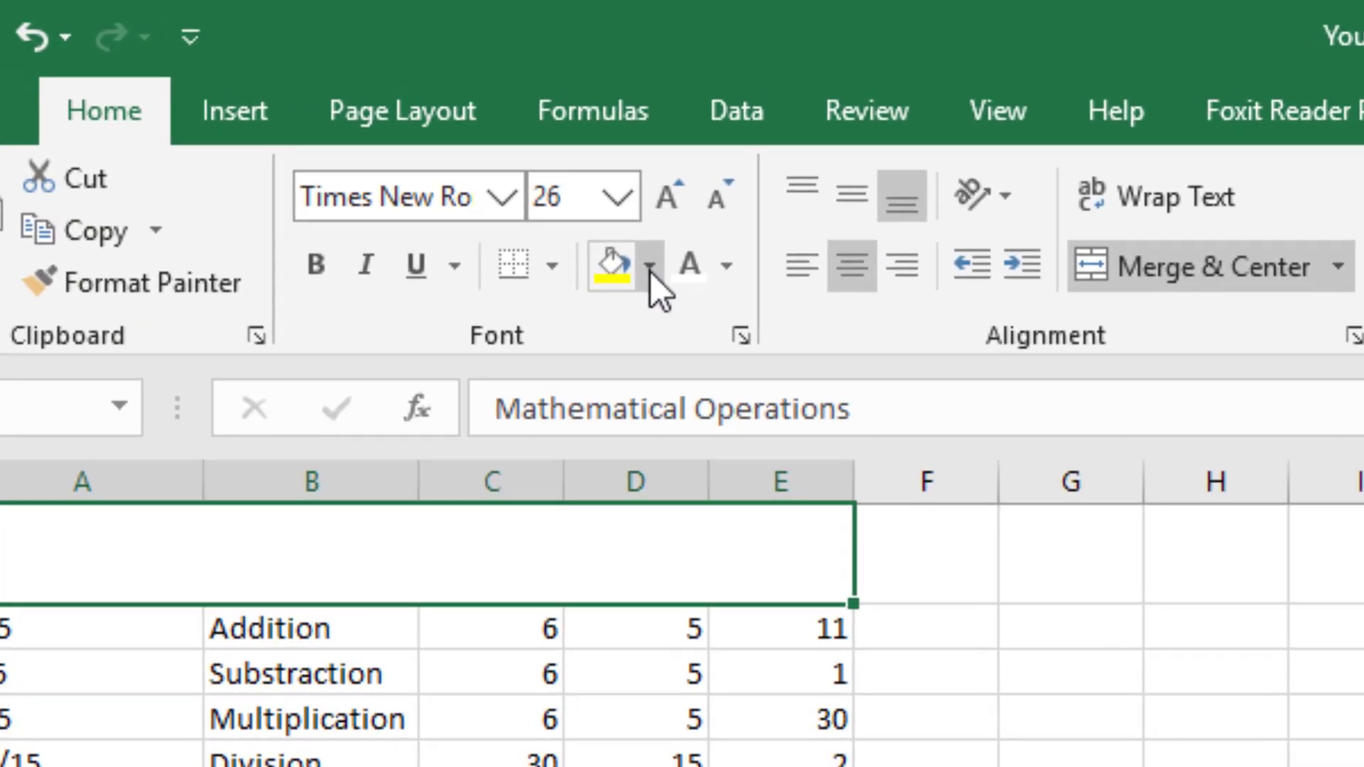
click(671, 227)
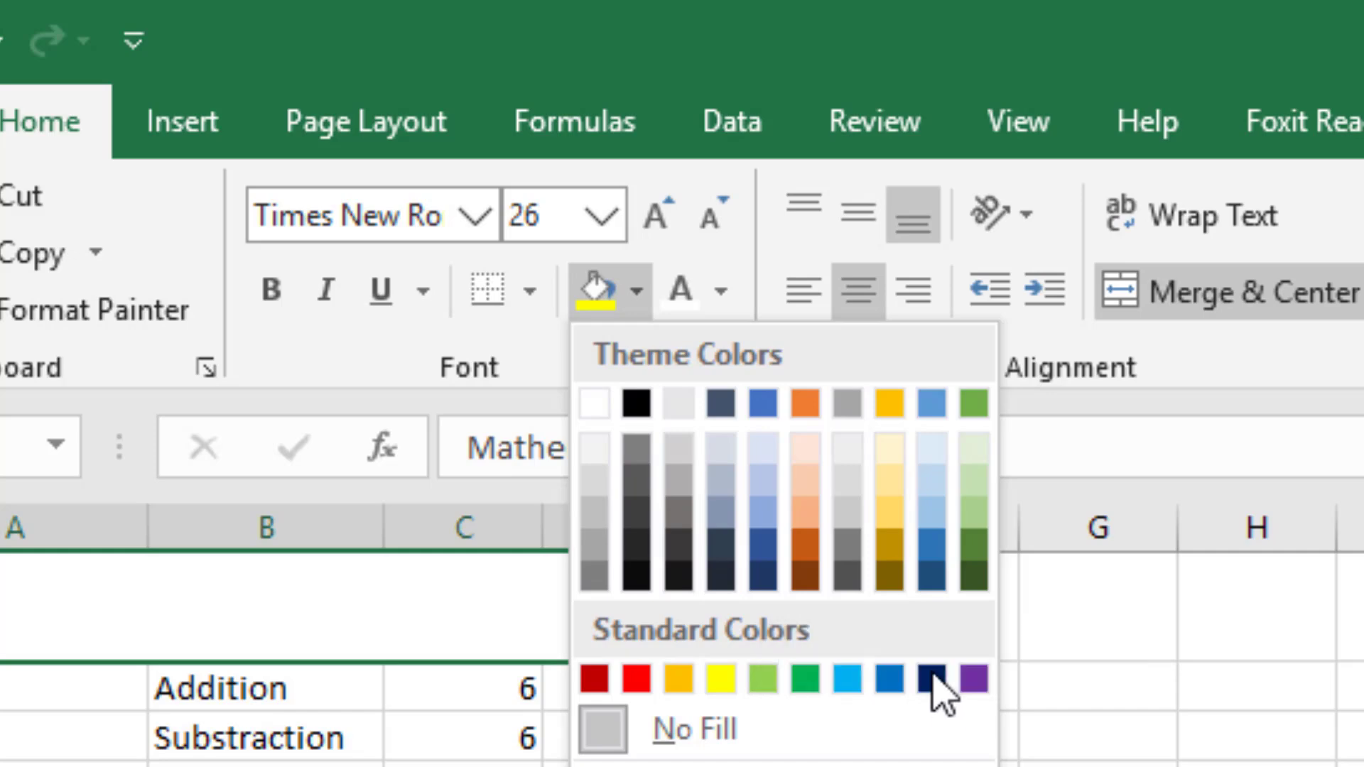
click(934, 678)
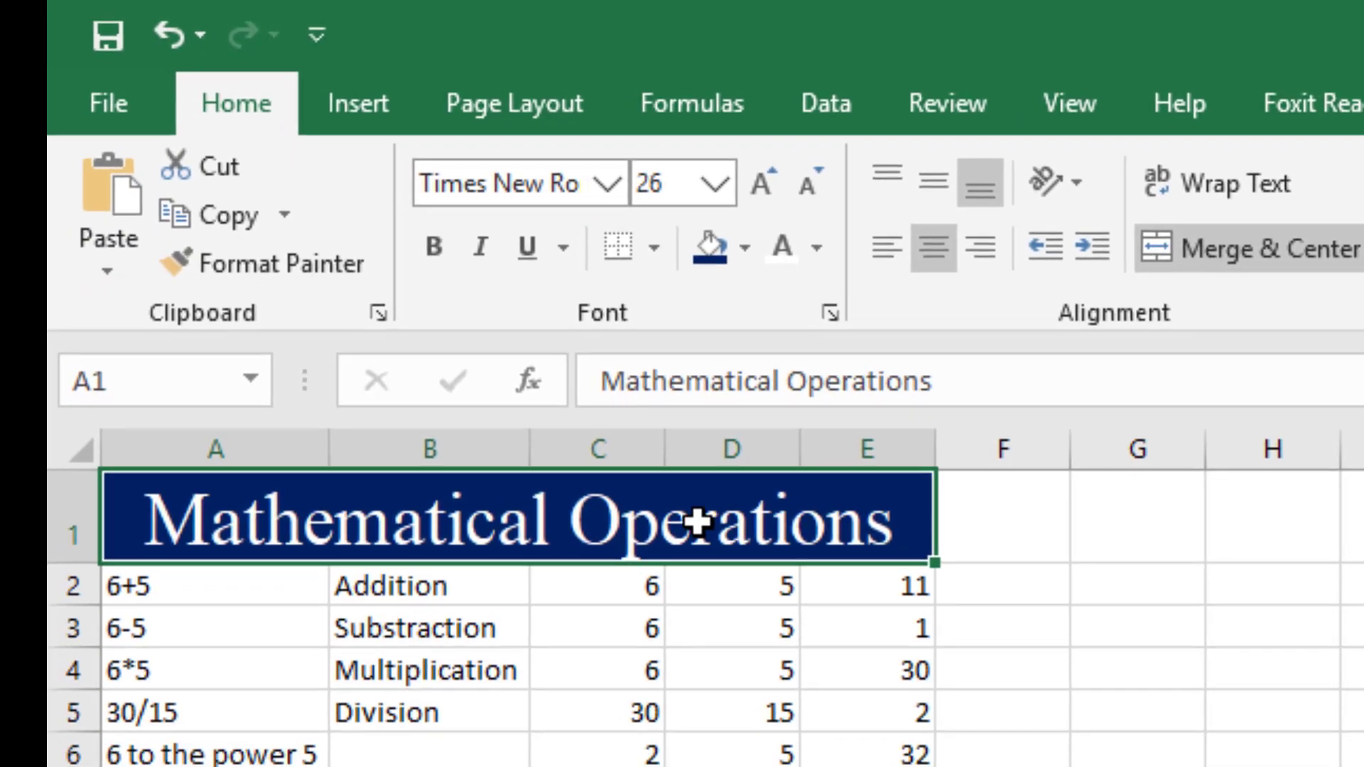
click(846, 700)
Apply bold, italic and underline to the title in A1.
click(771, 526)
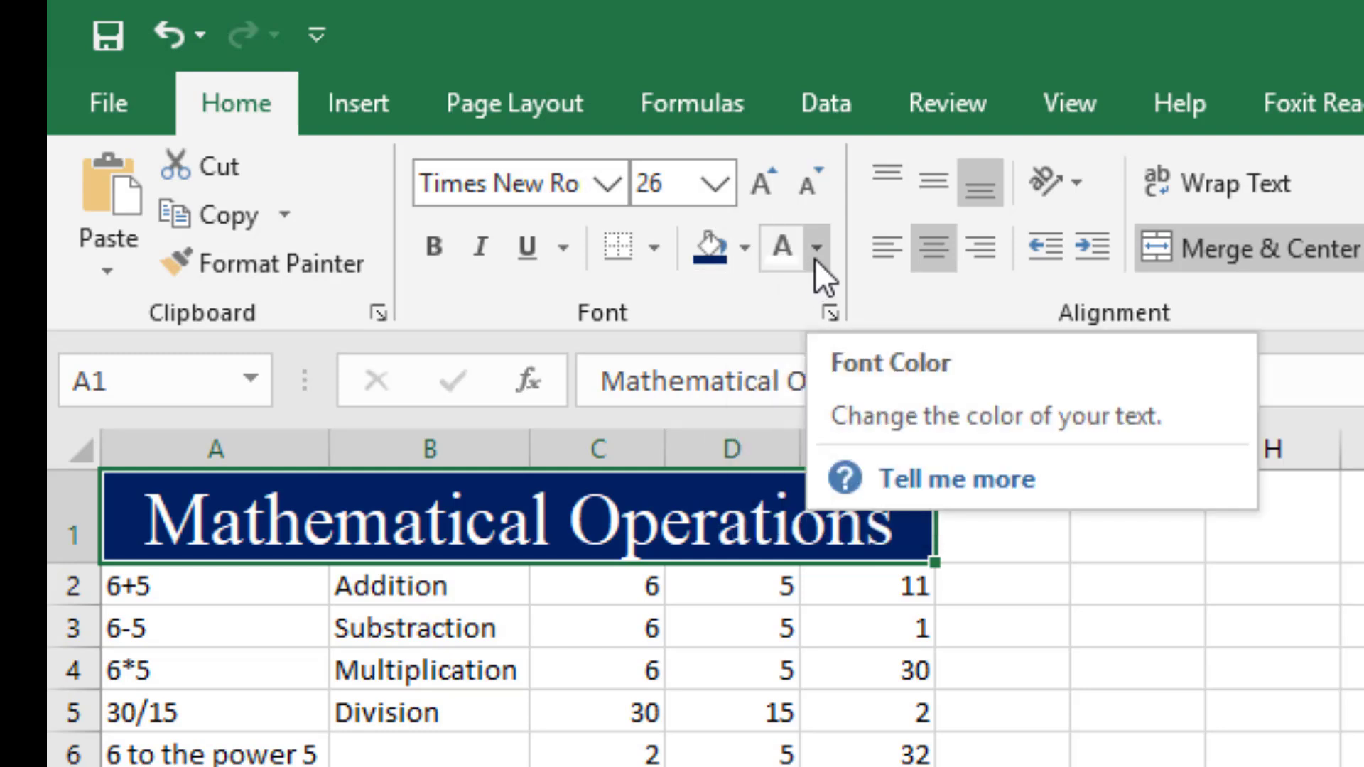
click(443, 239)
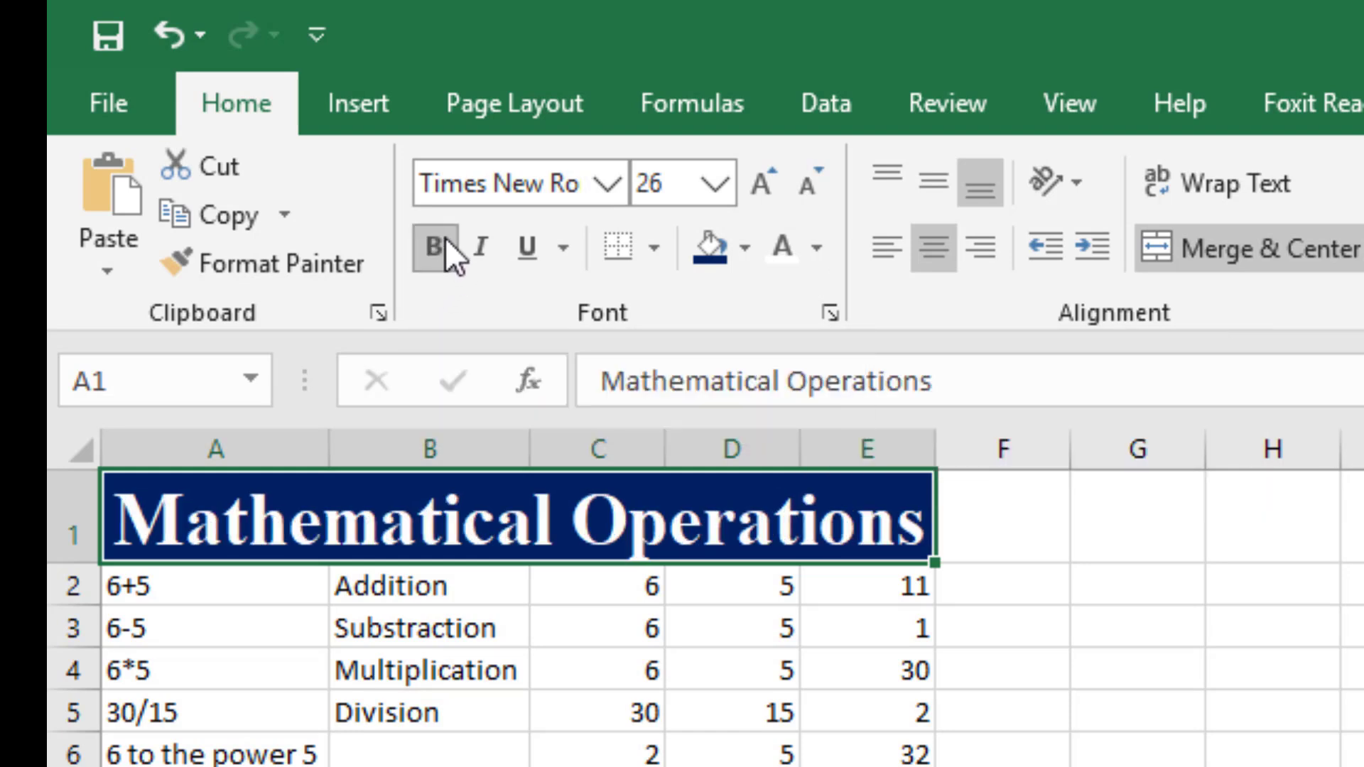
click(480, 245)
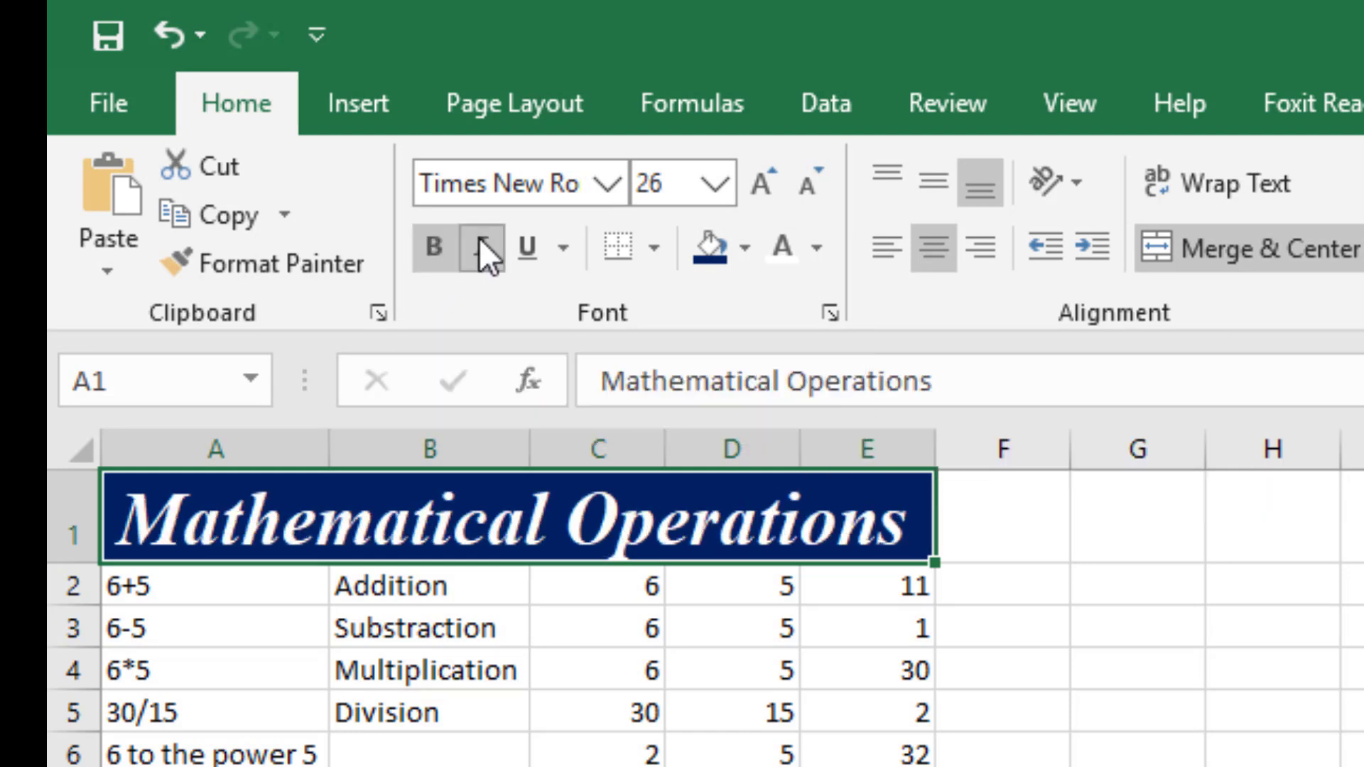
click(524, 255)
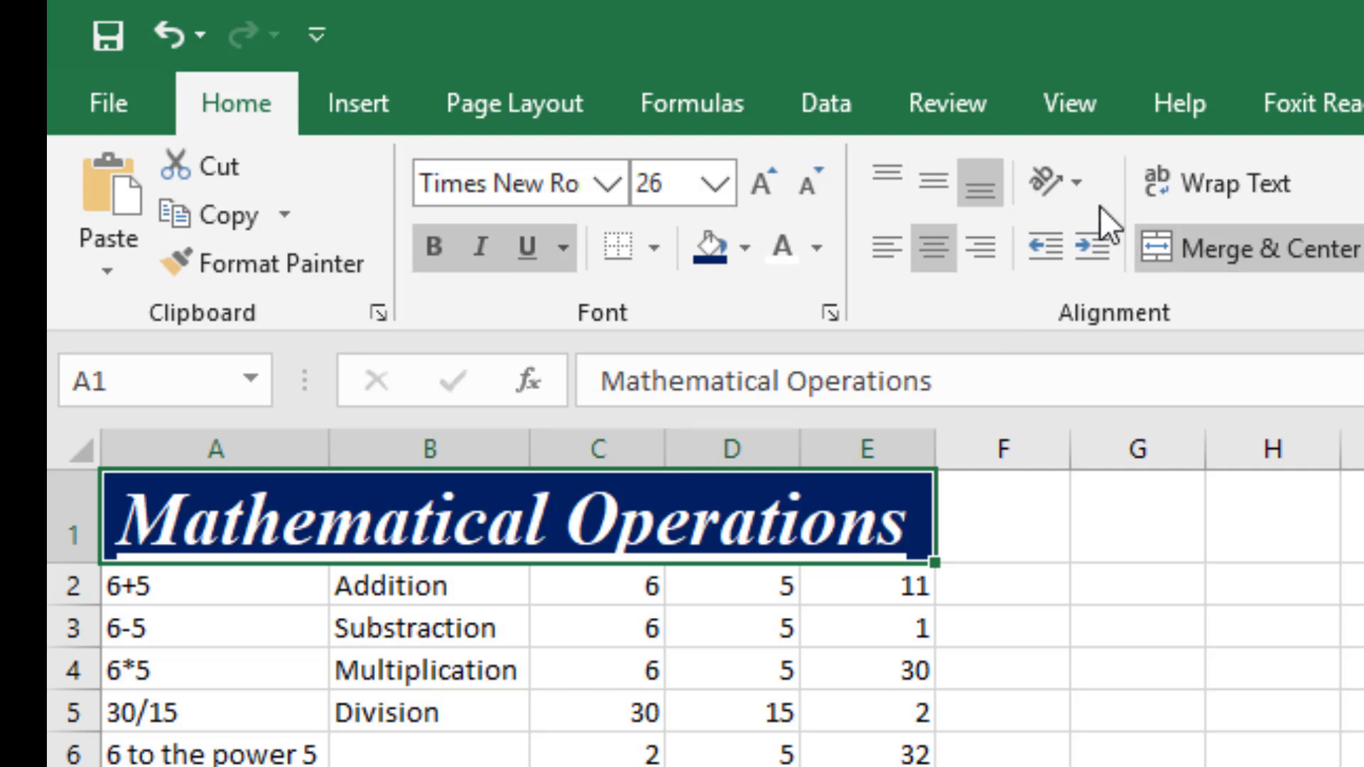
Try the Vertical Text orientation on the title in A1 and enlarge row 1 to view it.
click(1079, 182)
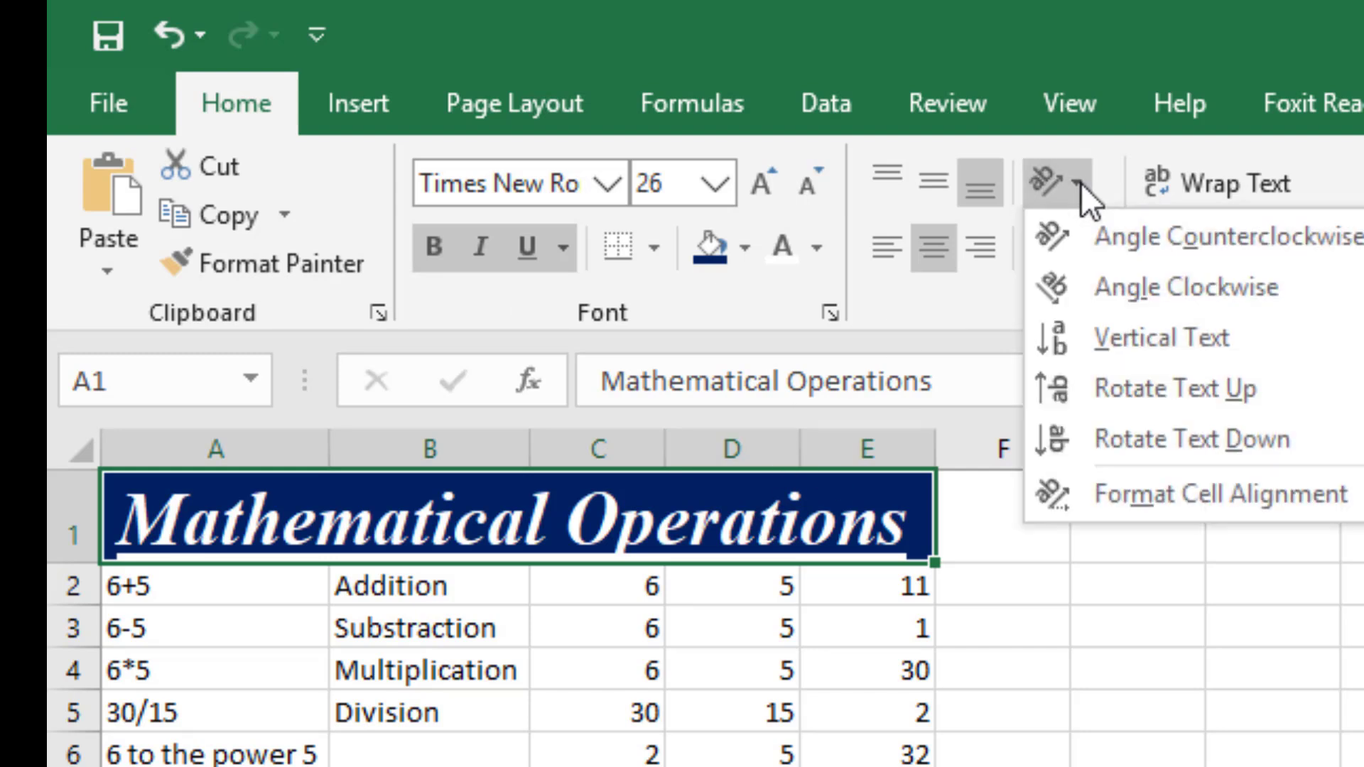
click(1078, 181)
click(1078, 180)
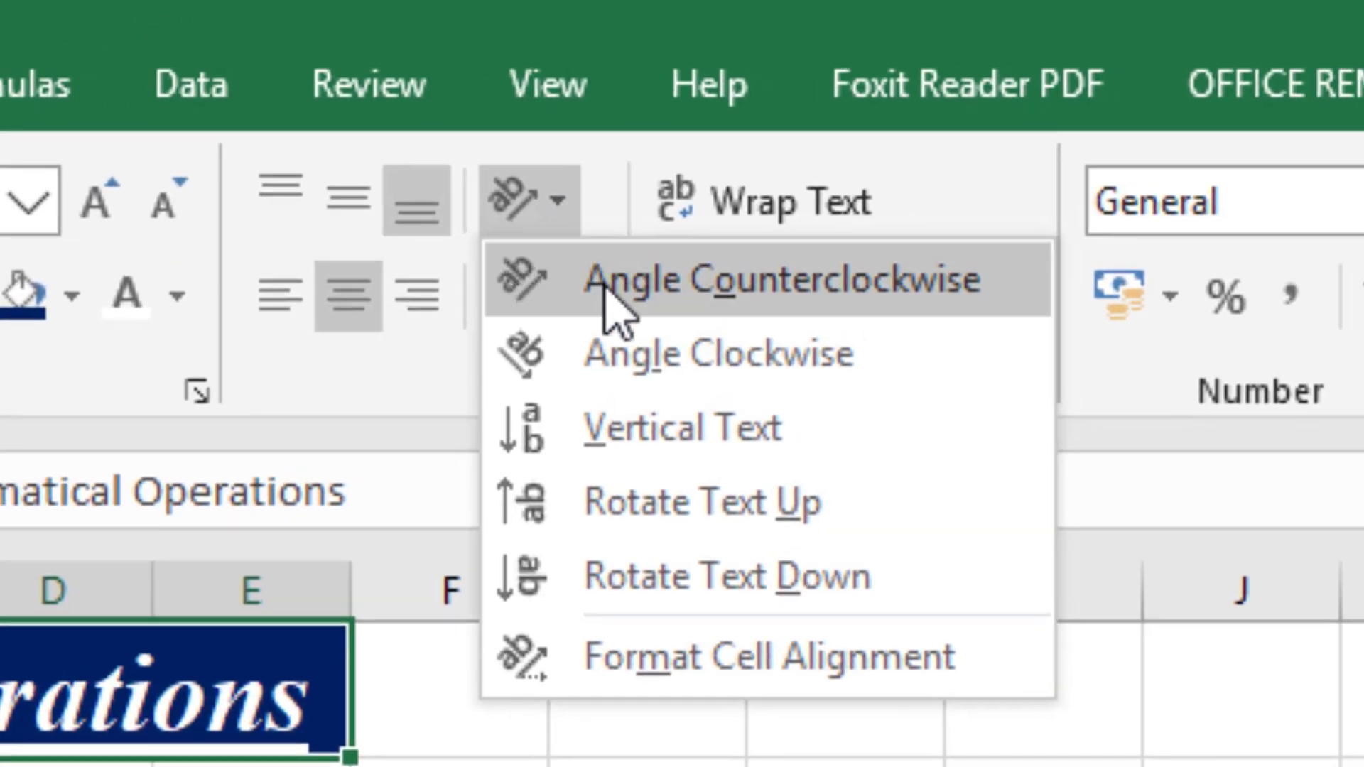
click(625, 455)
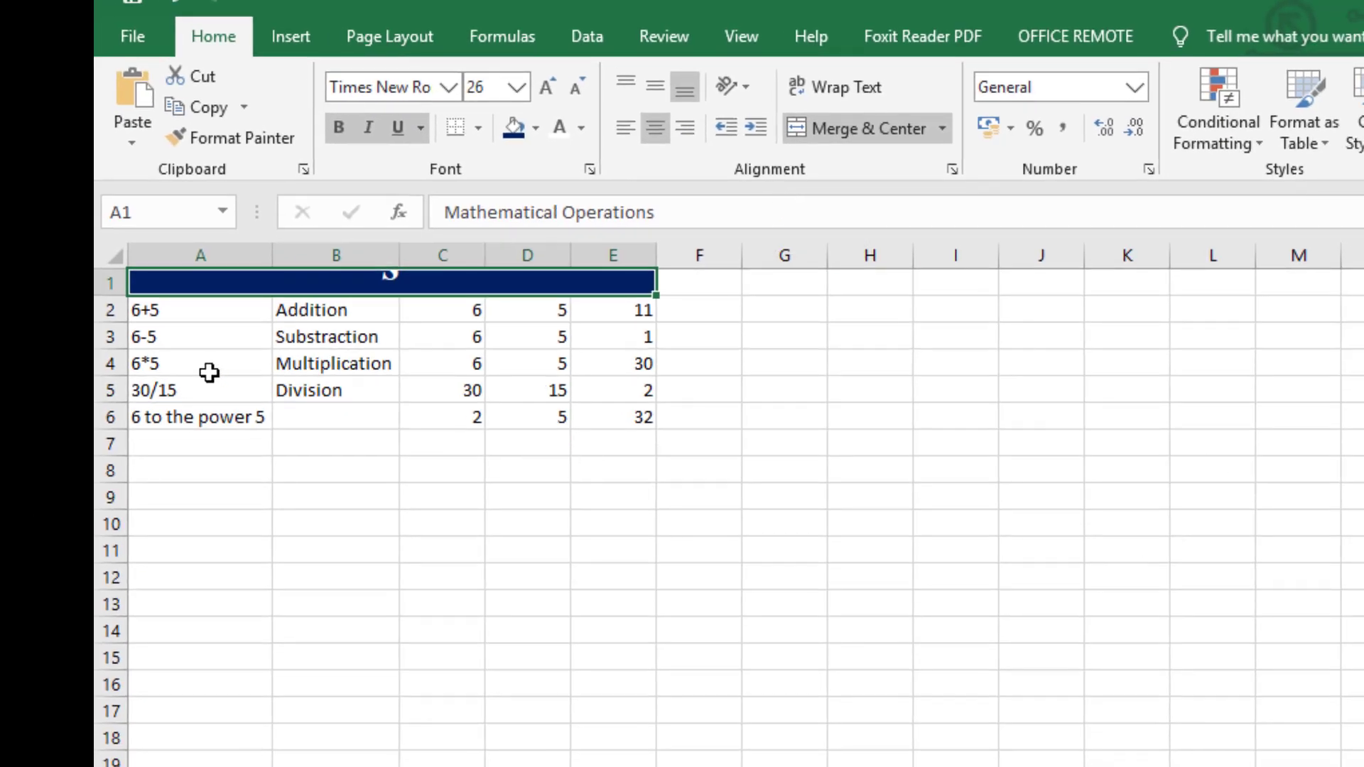
drag(99, 294, 132, 700)
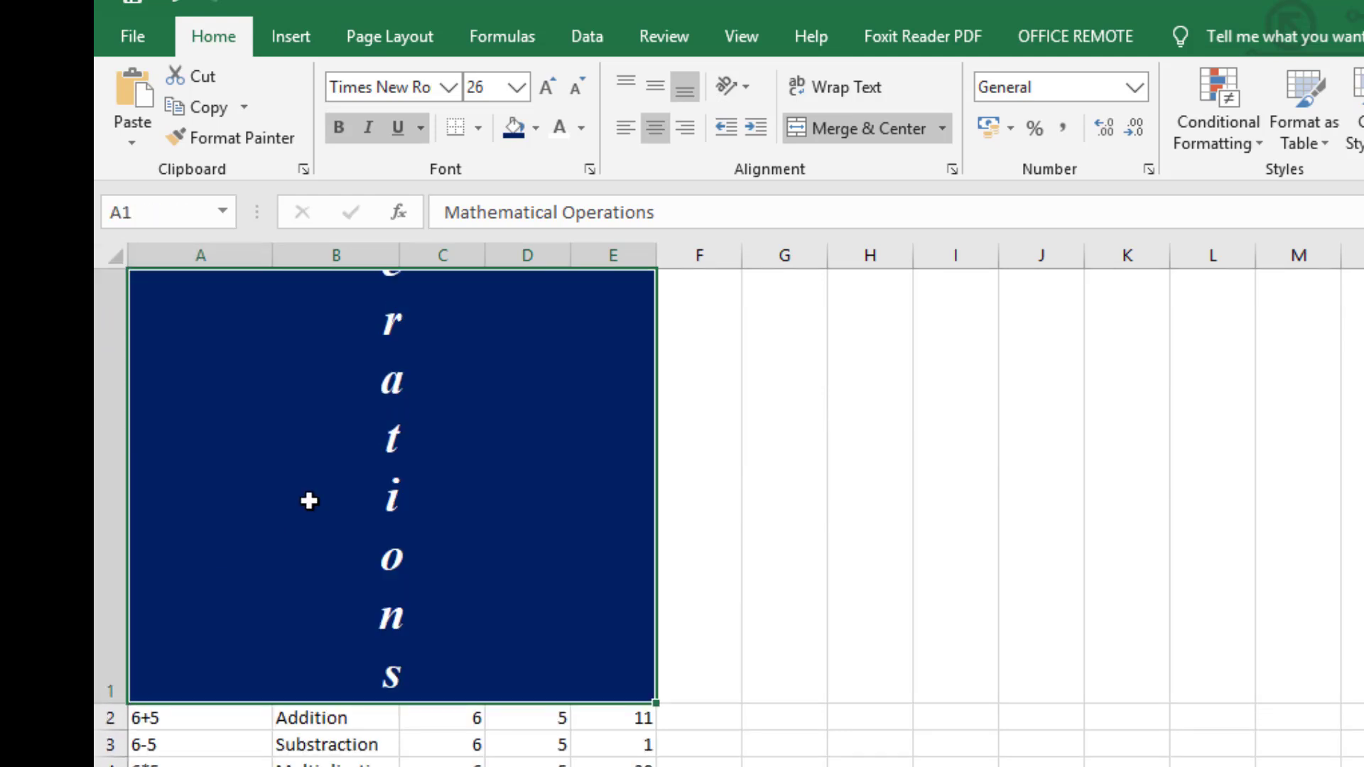
scroll(309, 500, down, 5)
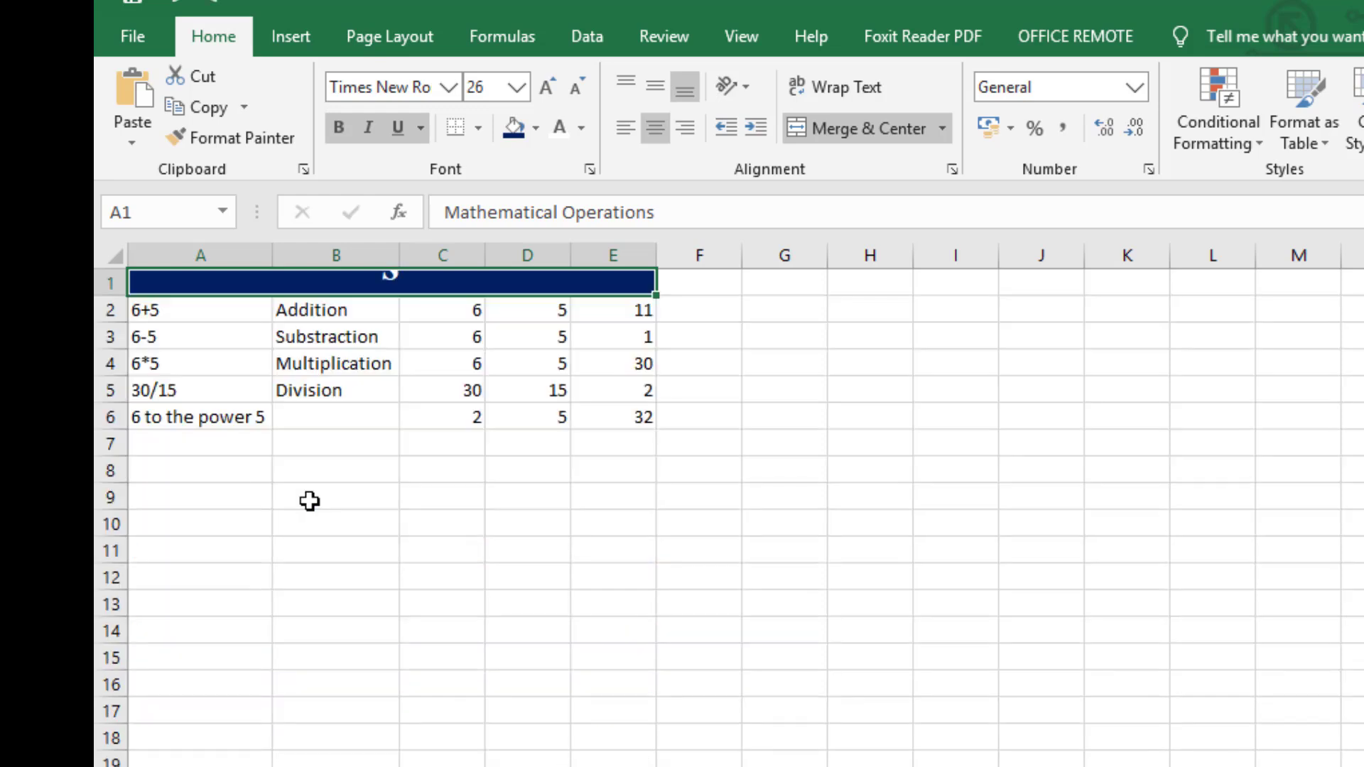
scroll(309, 501, up, 1)
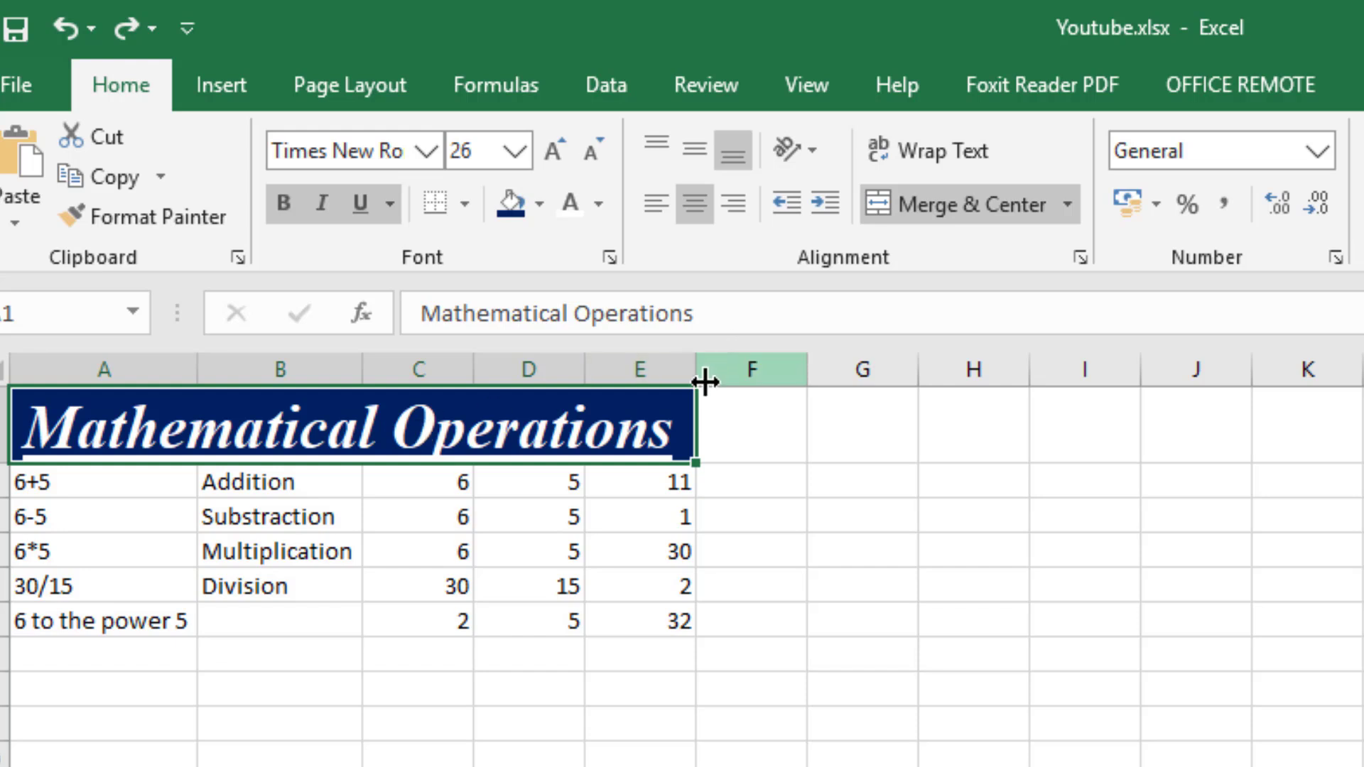
Narrow columns E, C, A and B so the merged cell is too small for the title.
drag(694, 377, 616, 371)
drag(474, 371, 330, 369)
drag(194, 372, 177, 371)
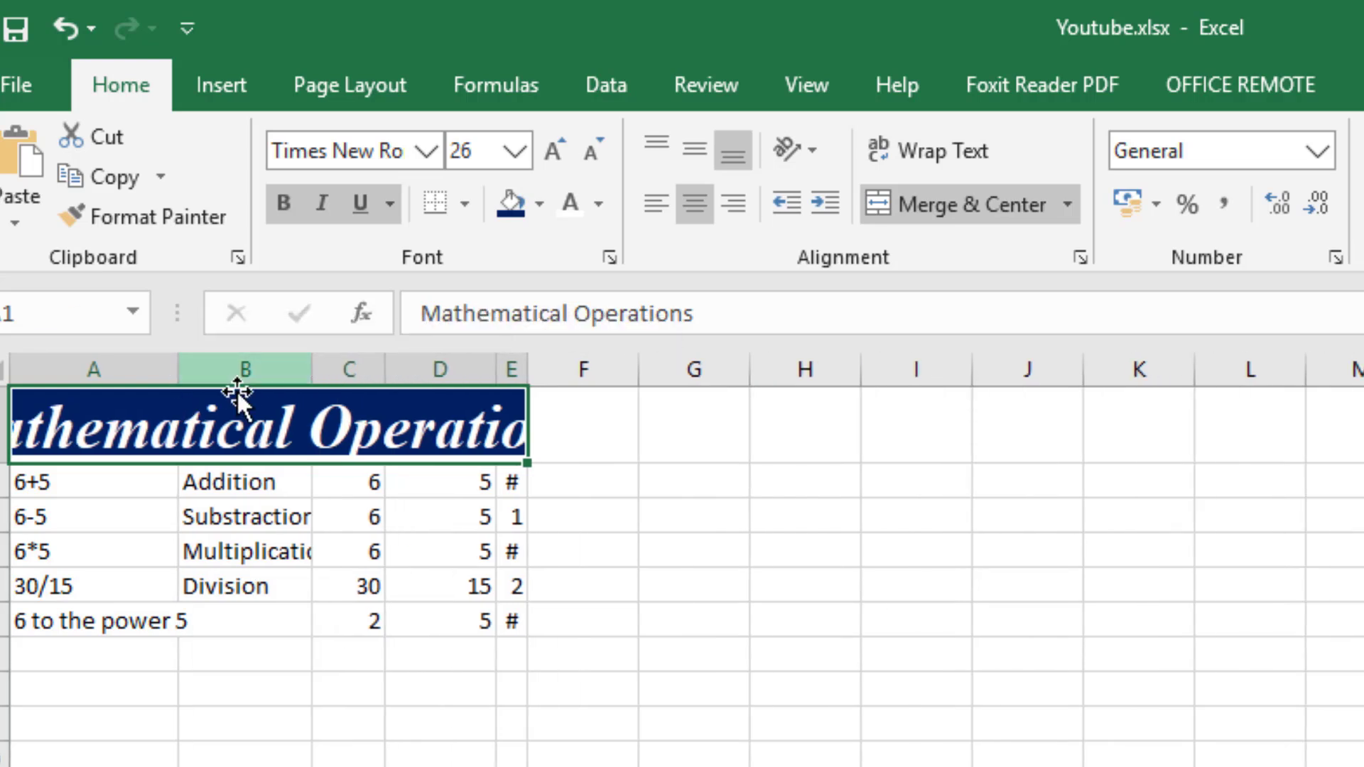
drag(311, 385, 285, 372)
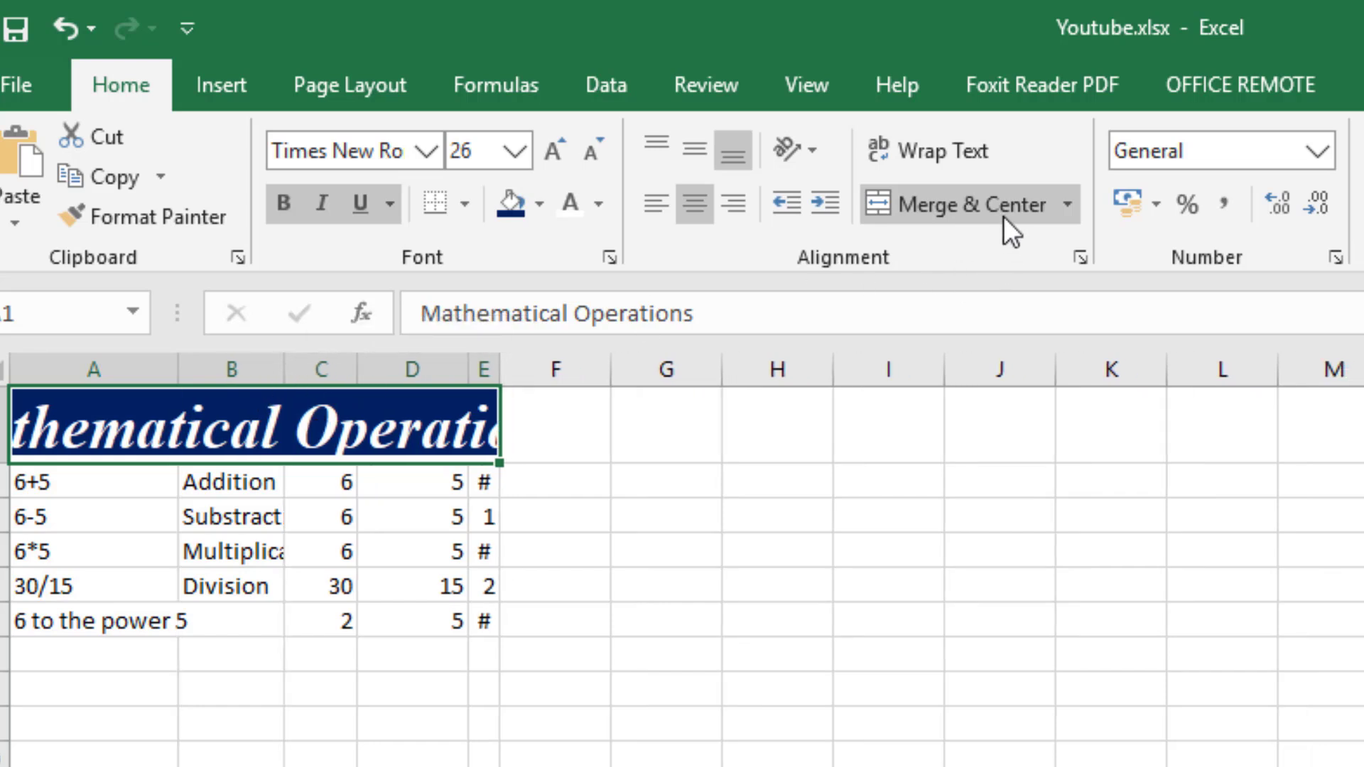
Apply Wrap Text to the title in A1 and increase the height of row 1 to fit two lines.
click(961, 160)
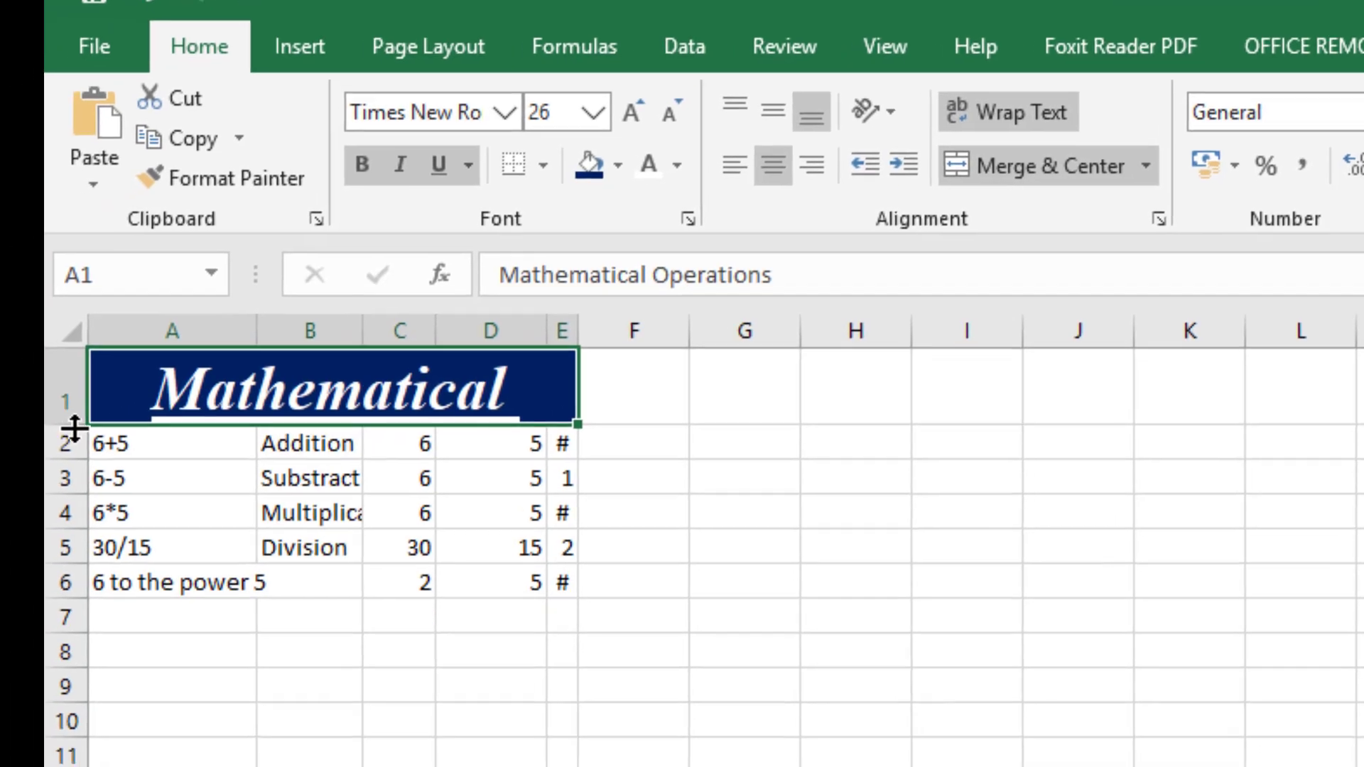
drag(4, 463, 4, 521)
drag(93, 474, 94, 493)
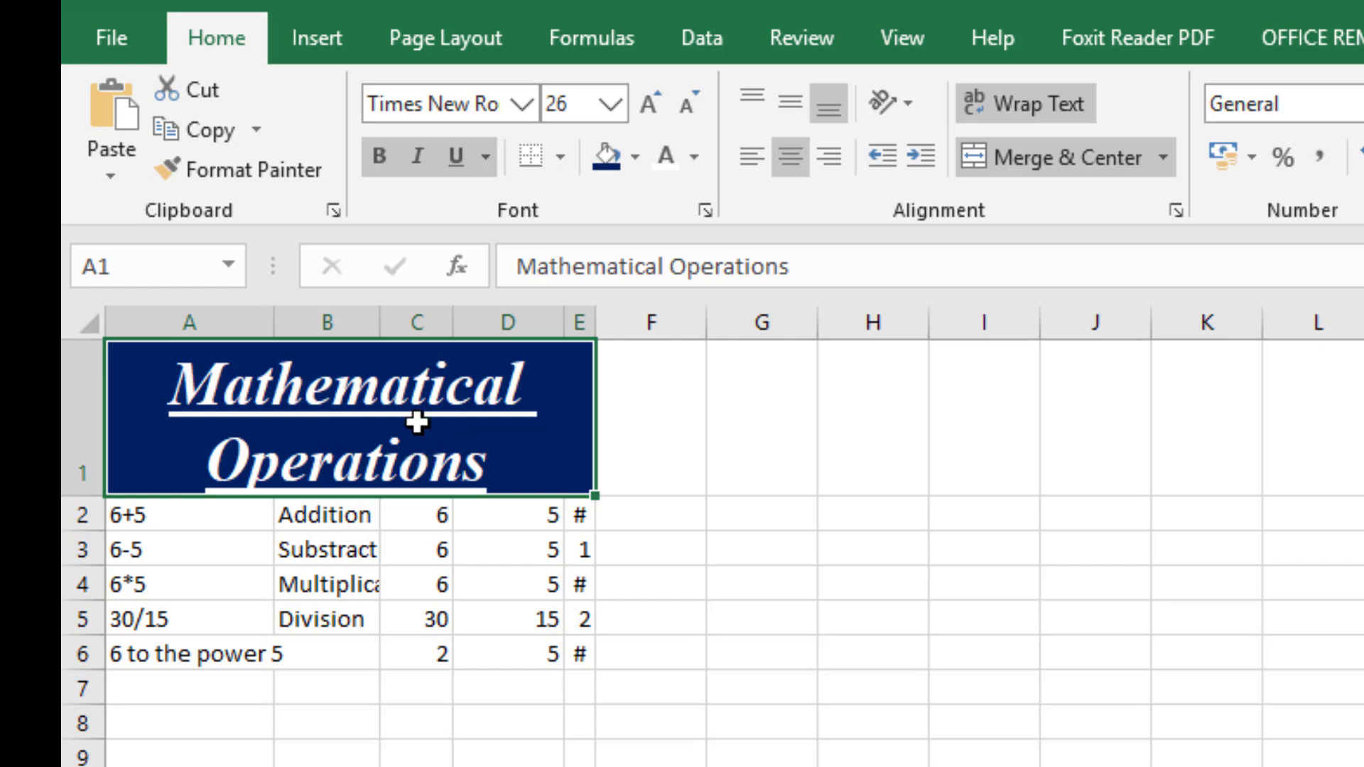
Undo the row height, text wrapping and column width changes.
key(ctrl+z)
key(ctrl+z)
key(ctrl+z)
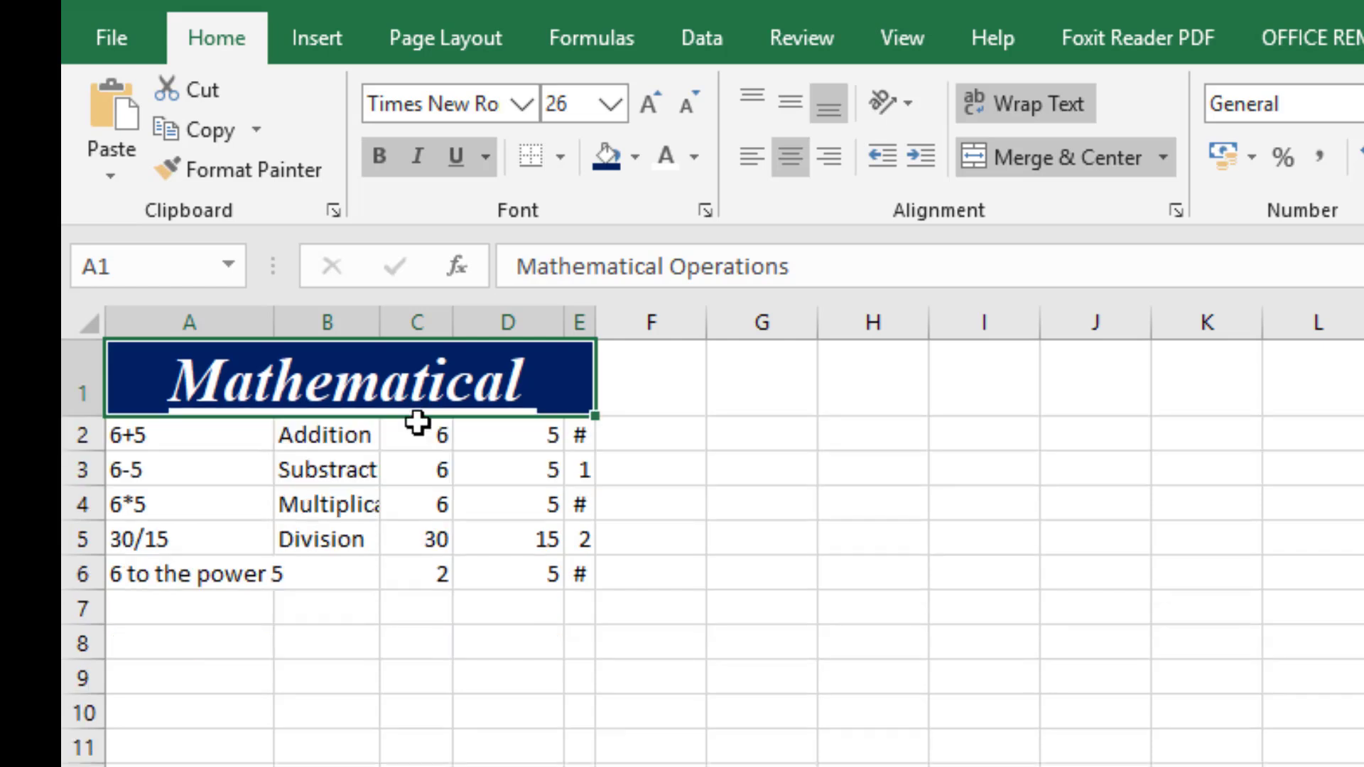
key(ctrl+z)
key(ctrl+z)
key(ctrl+z)
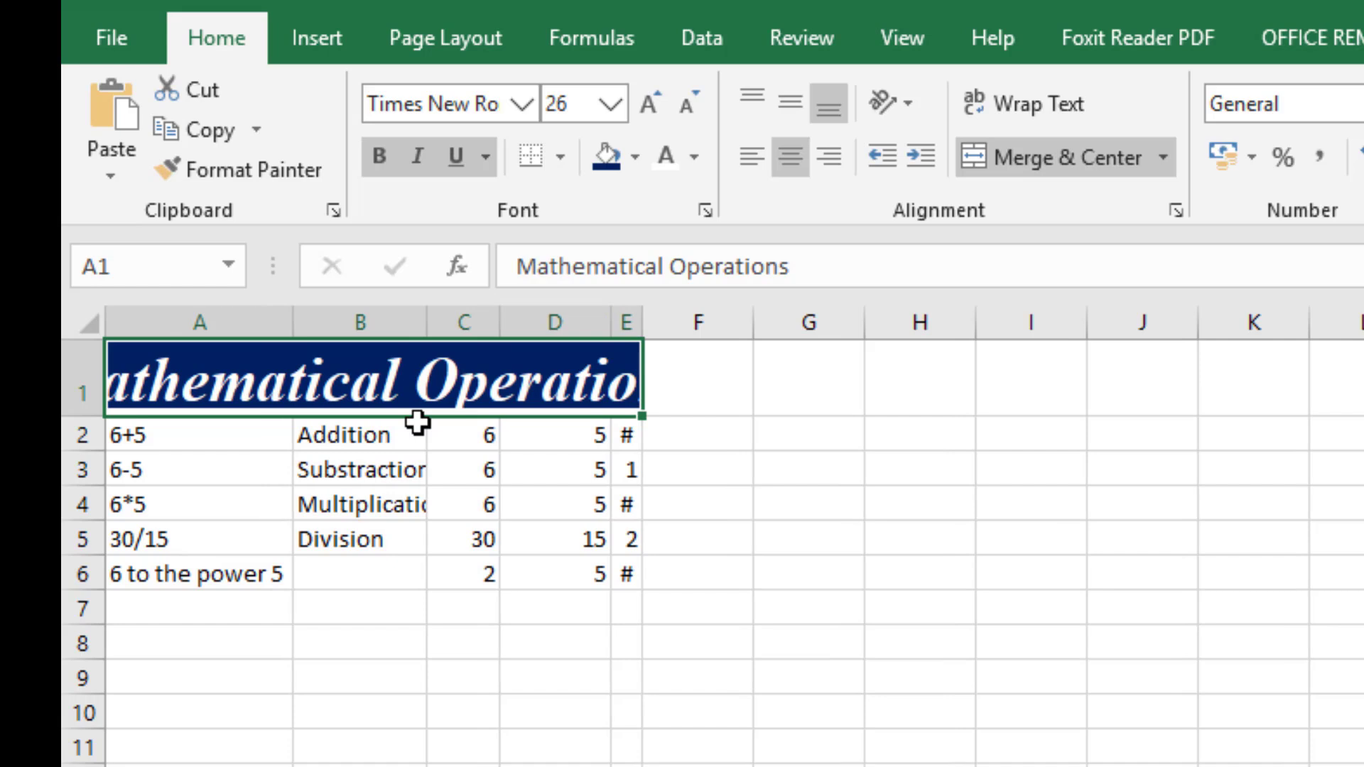
key(ctrl+z)
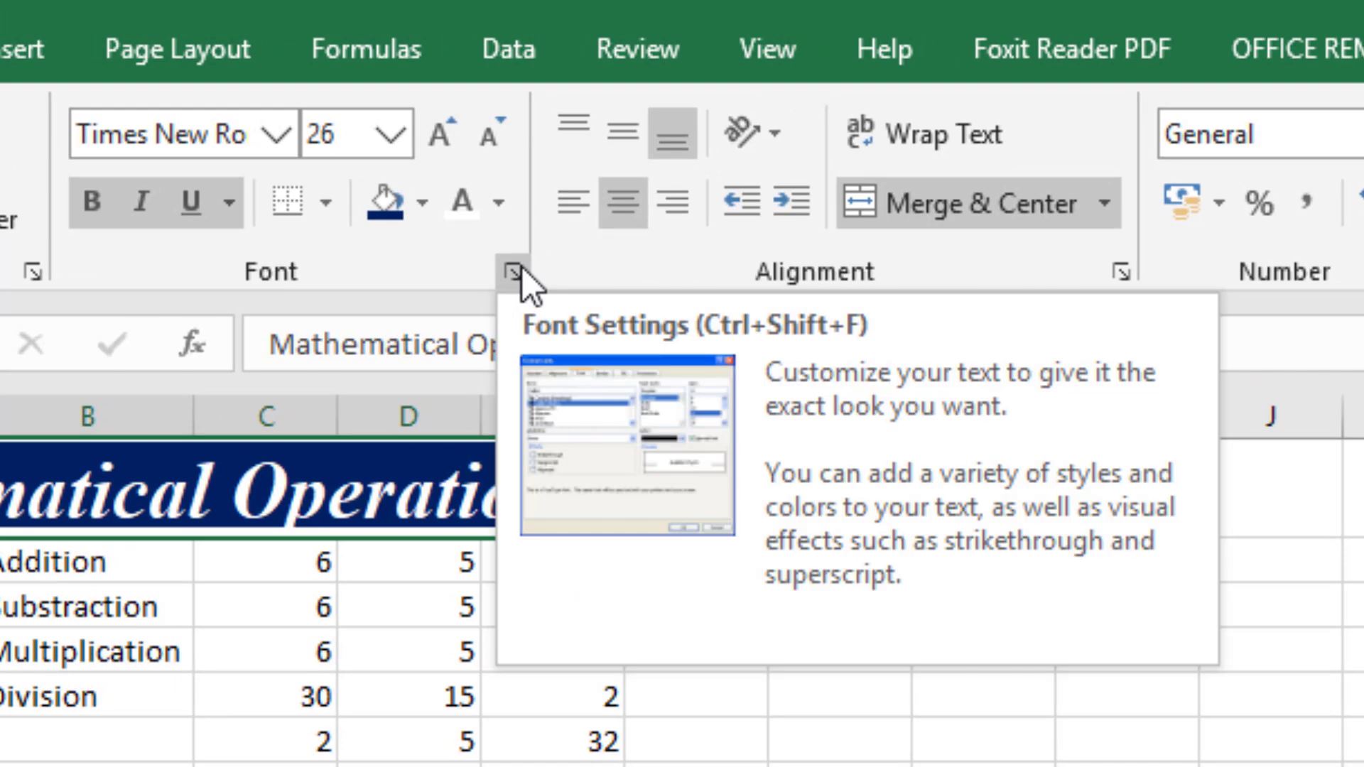
Open Format Cells for the title in A1 and examine its font, style, size, fill and font color settings.
click(522, 269)
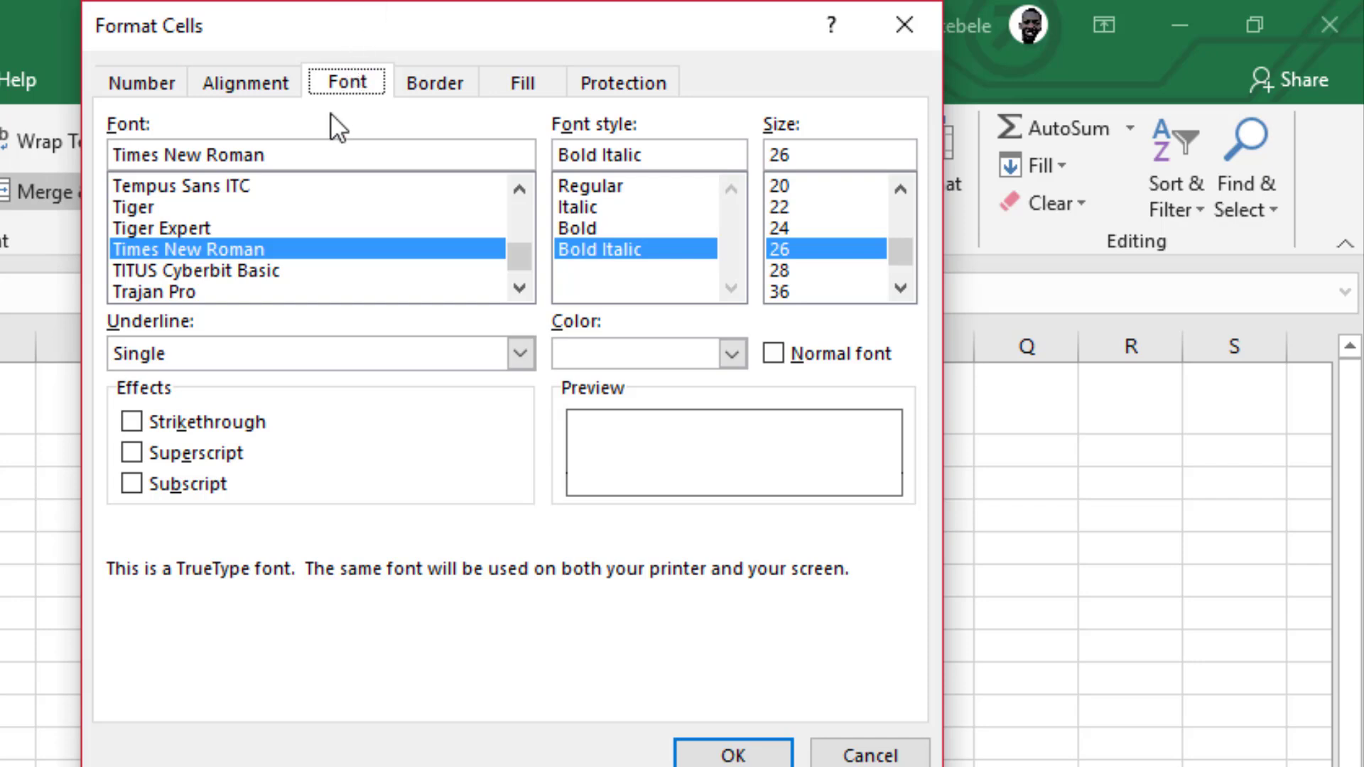
click(216, 246)
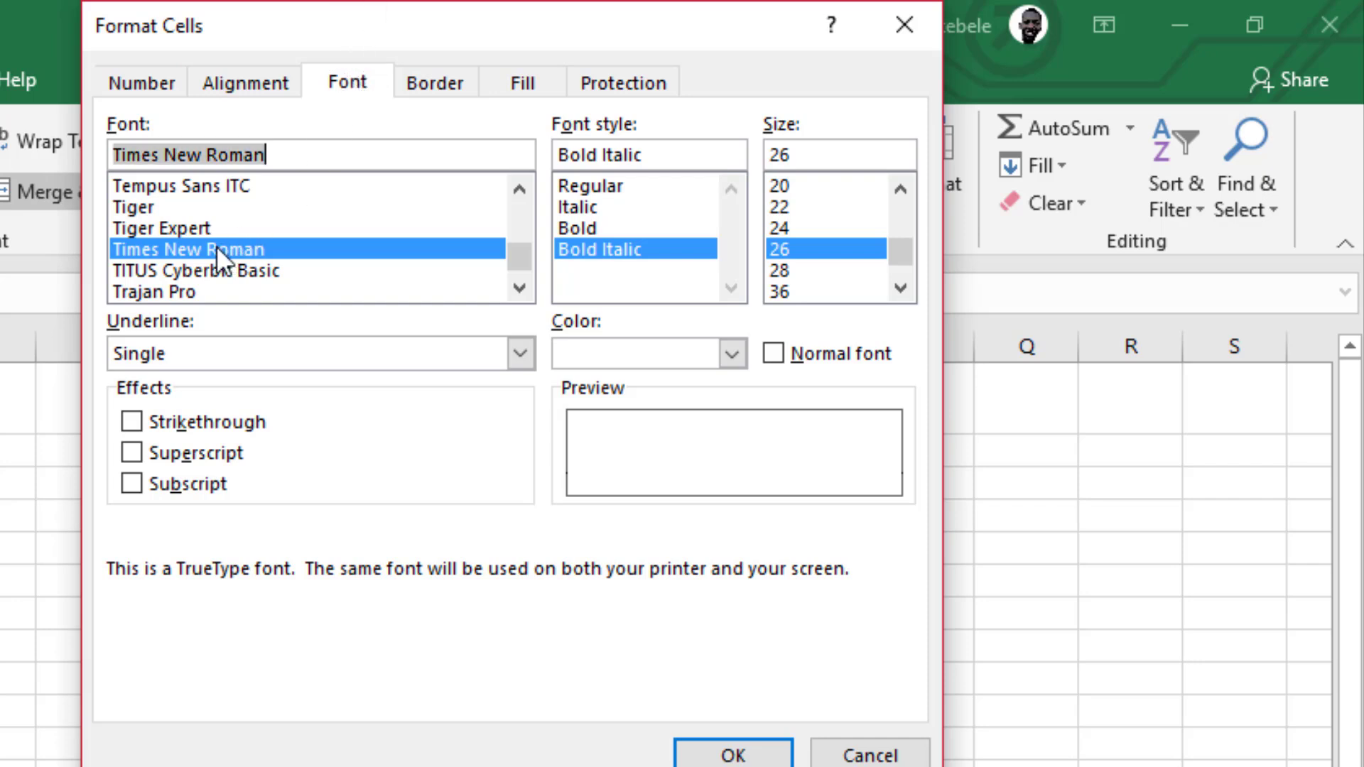
click(614, 242)
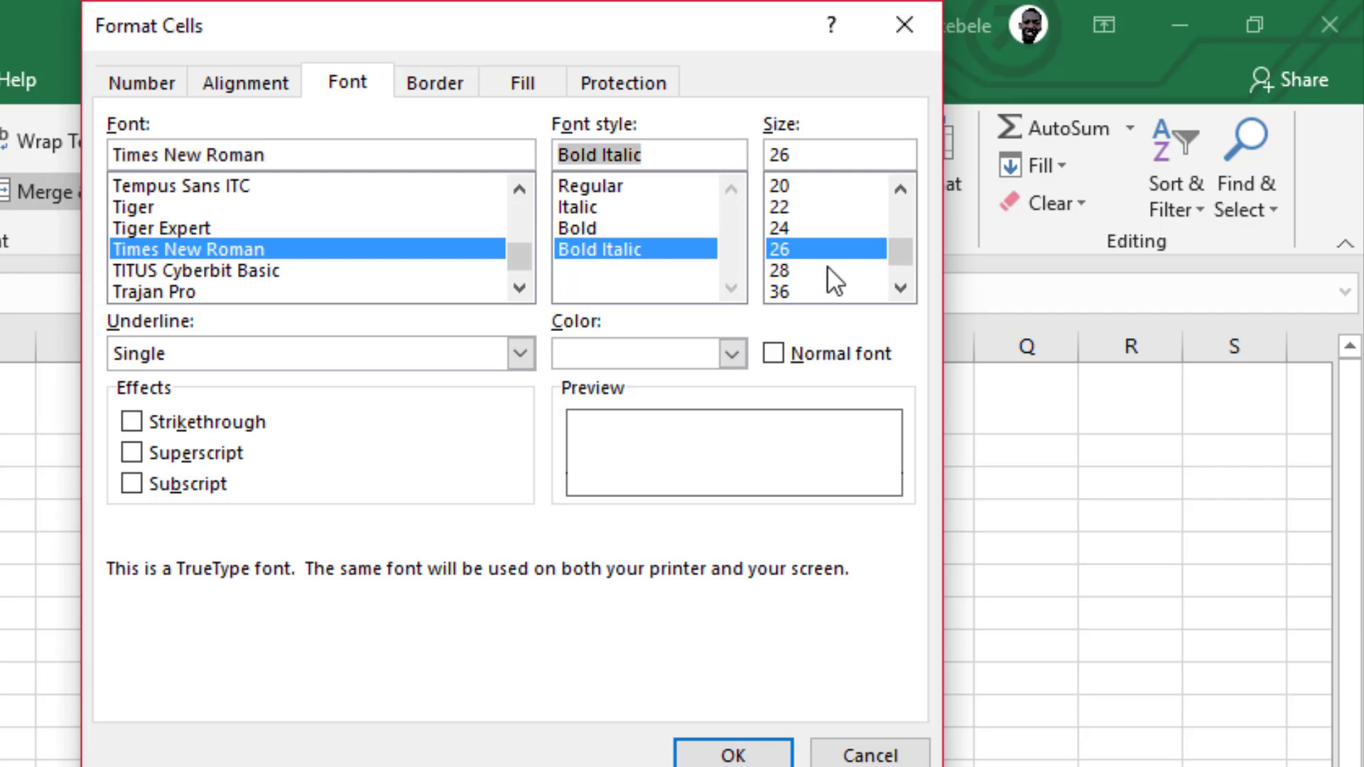
click(830, 247)
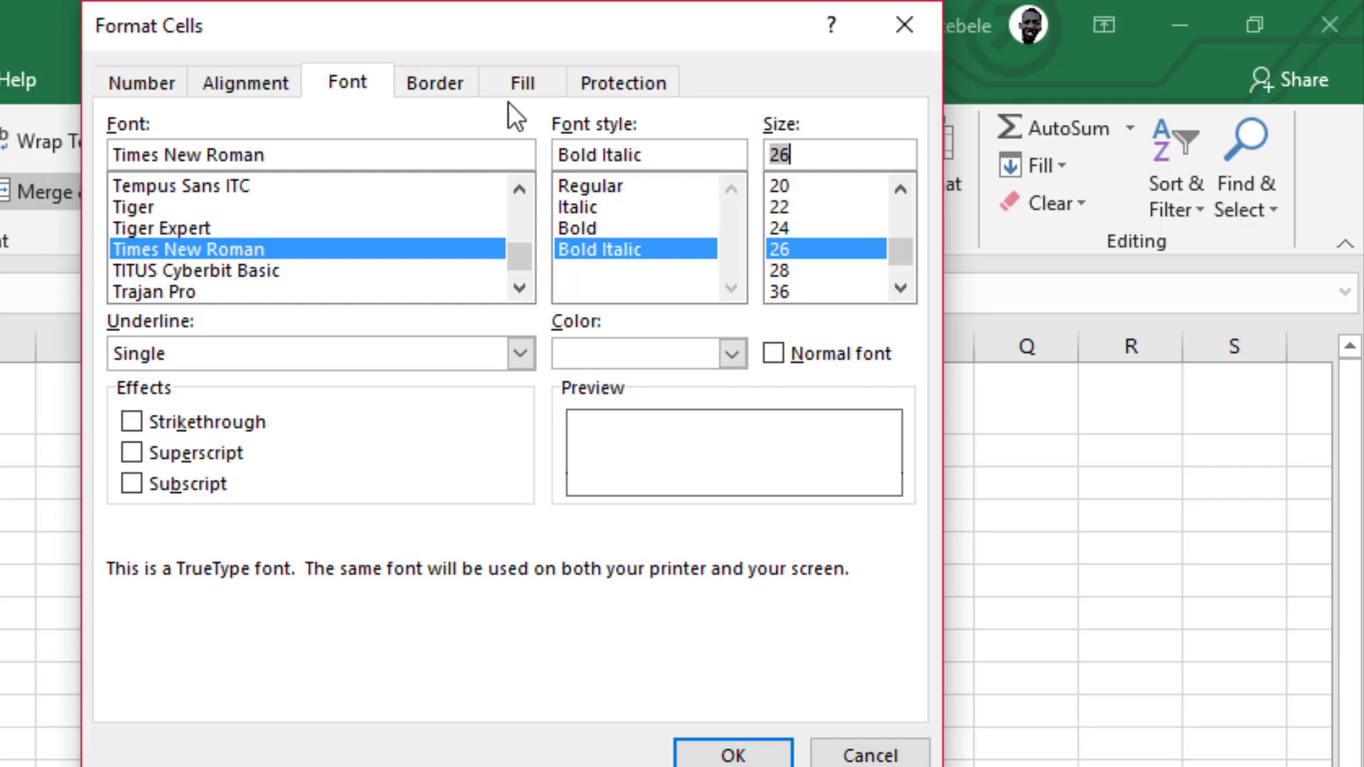
click(523, 83)
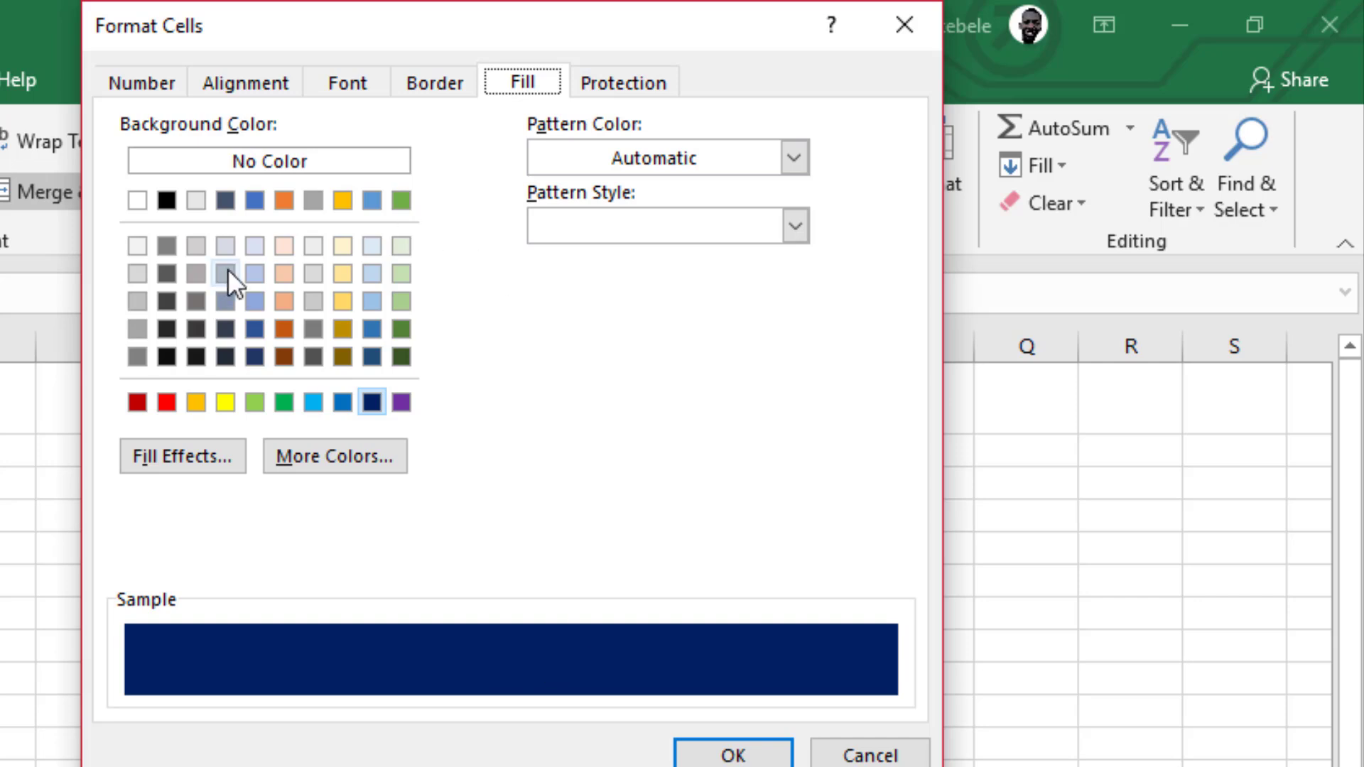
click(349, 85)
click(735, 350)
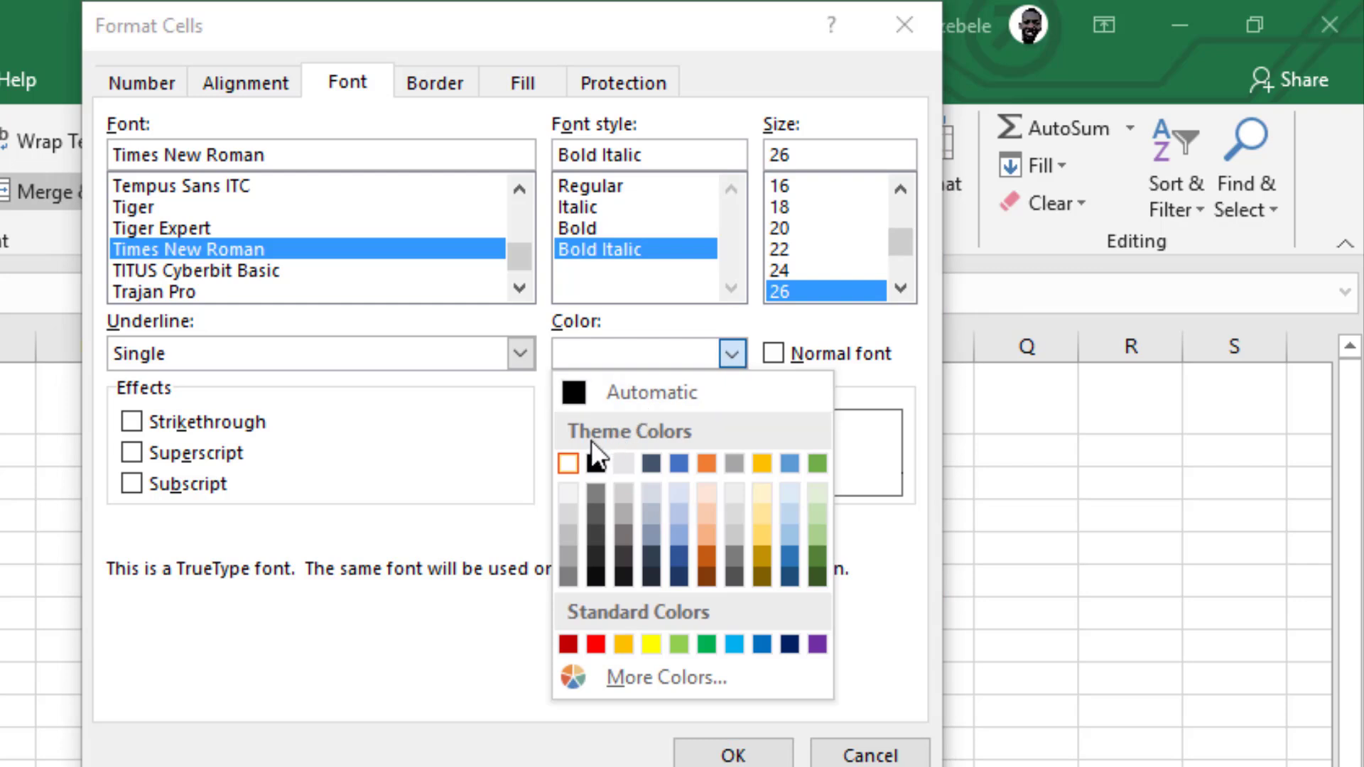
click(569, 464)
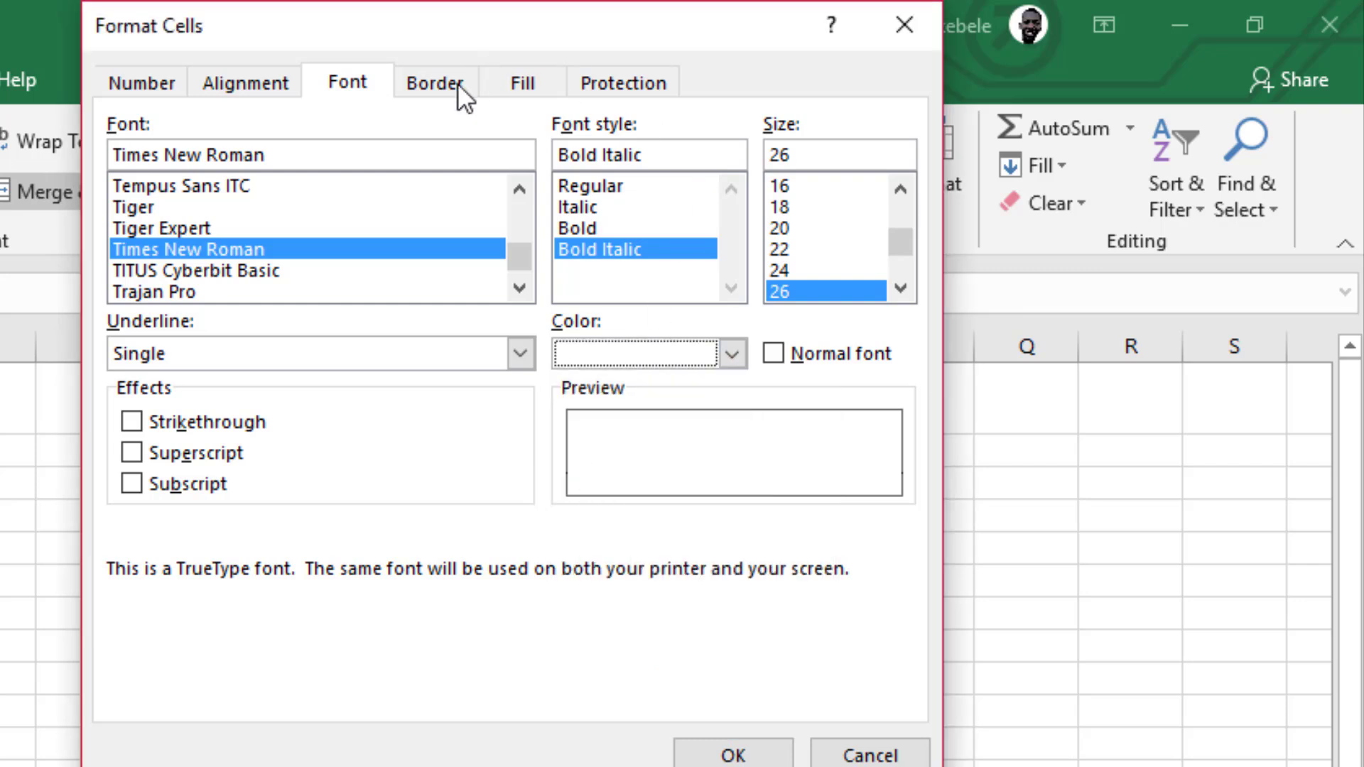
Examine the title's number format categories and its horizontal and vertical text alignment options in Format Cells.
click(129, 89)
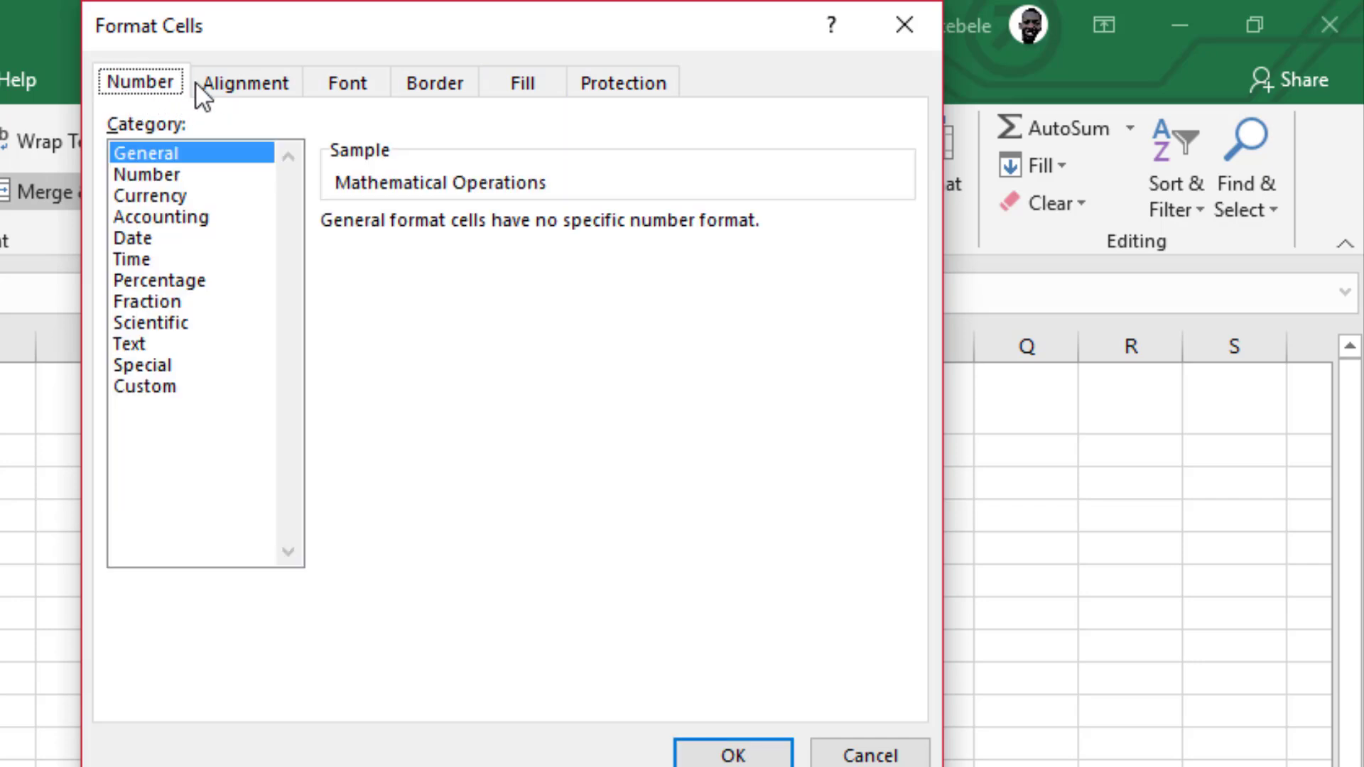
click(211, 92)
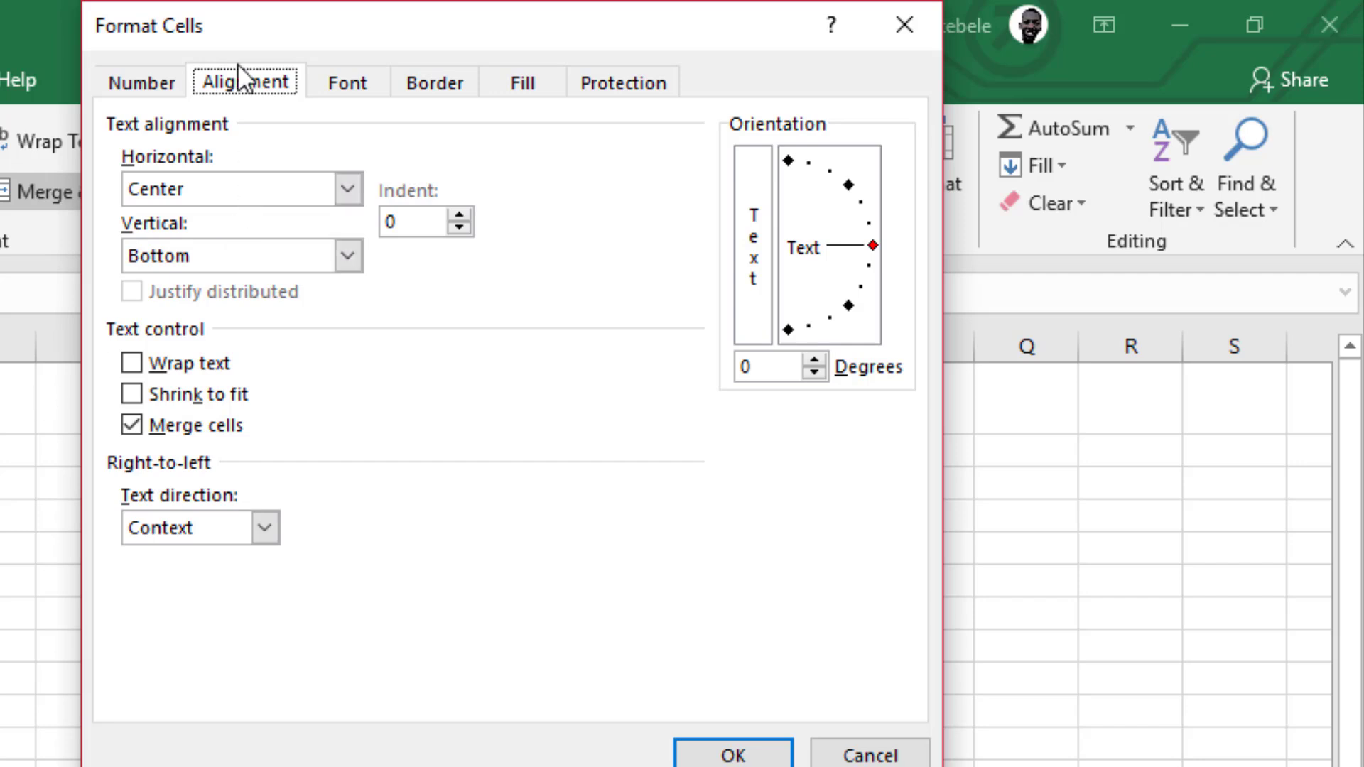
click(346, 189)
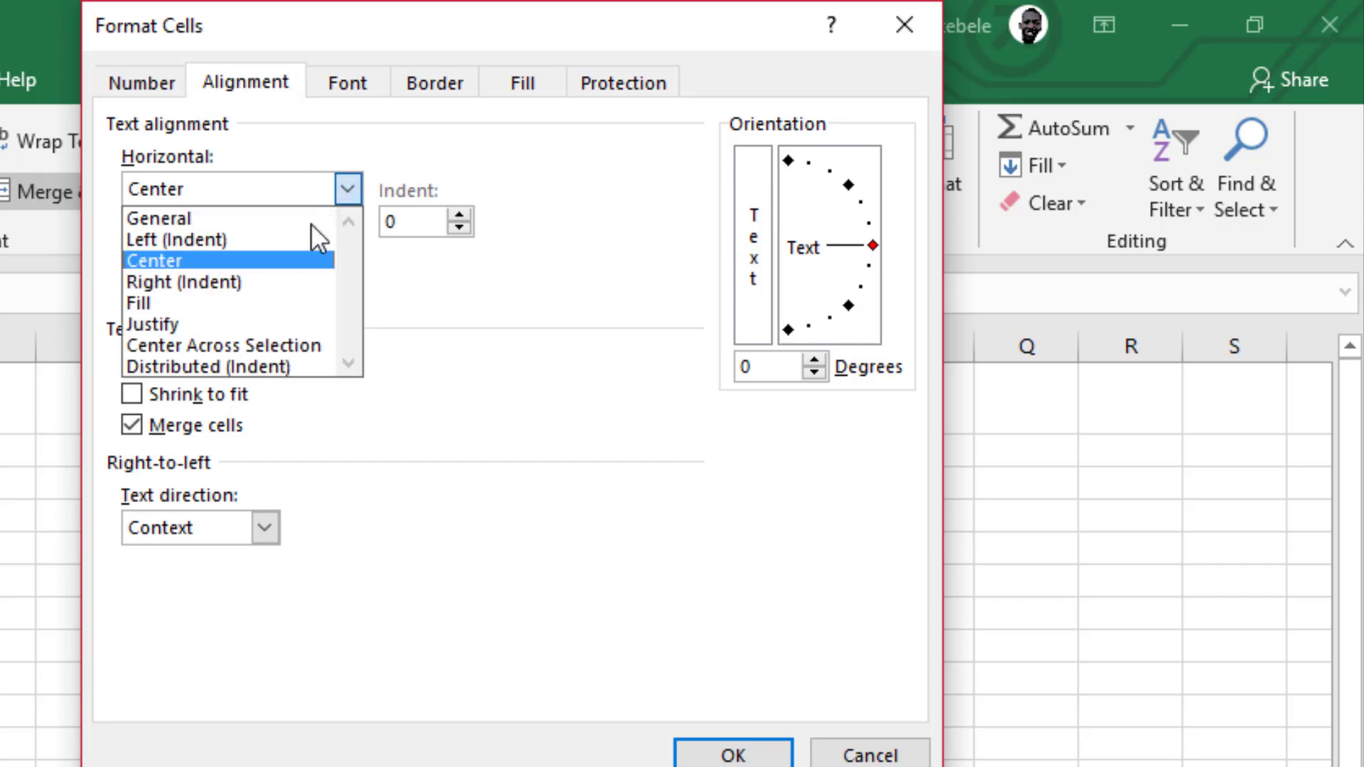
click(290, 260)
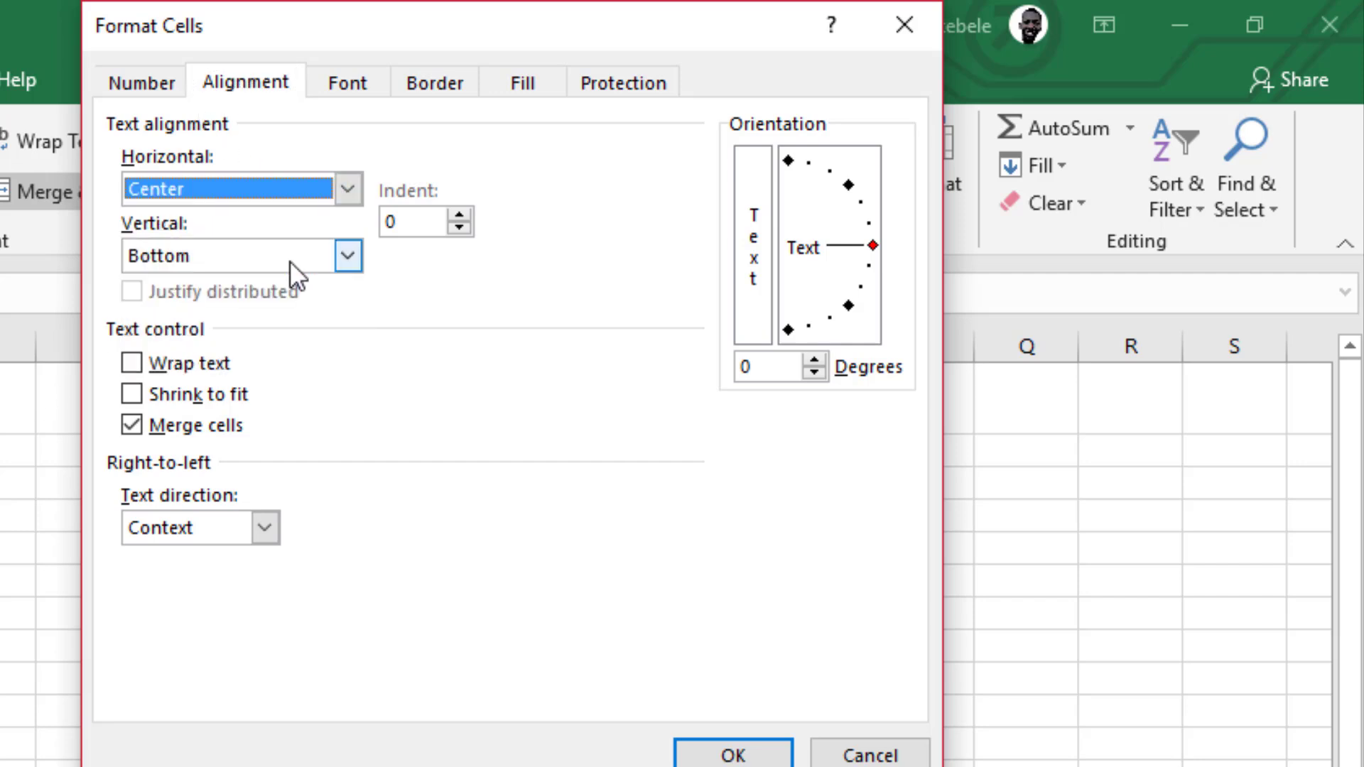
click(348, 255)
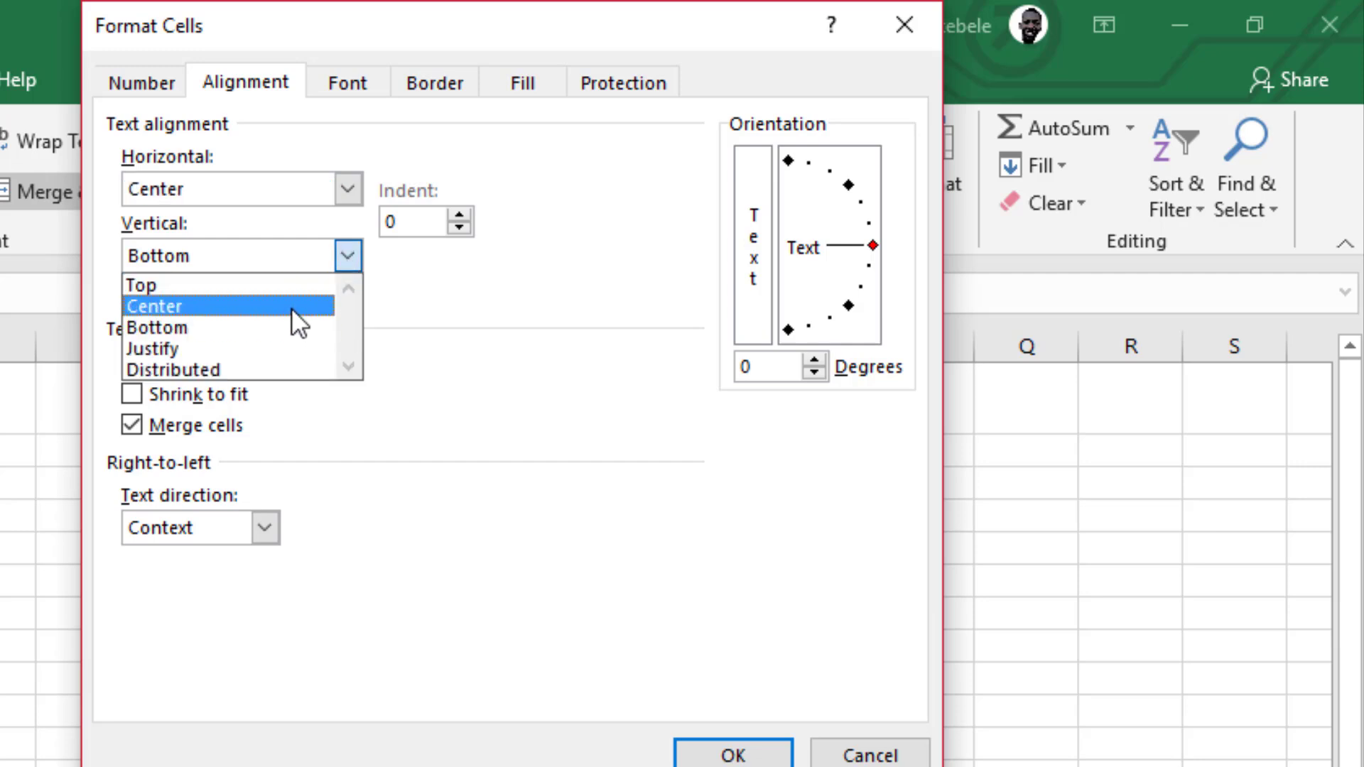
click(288, 327)
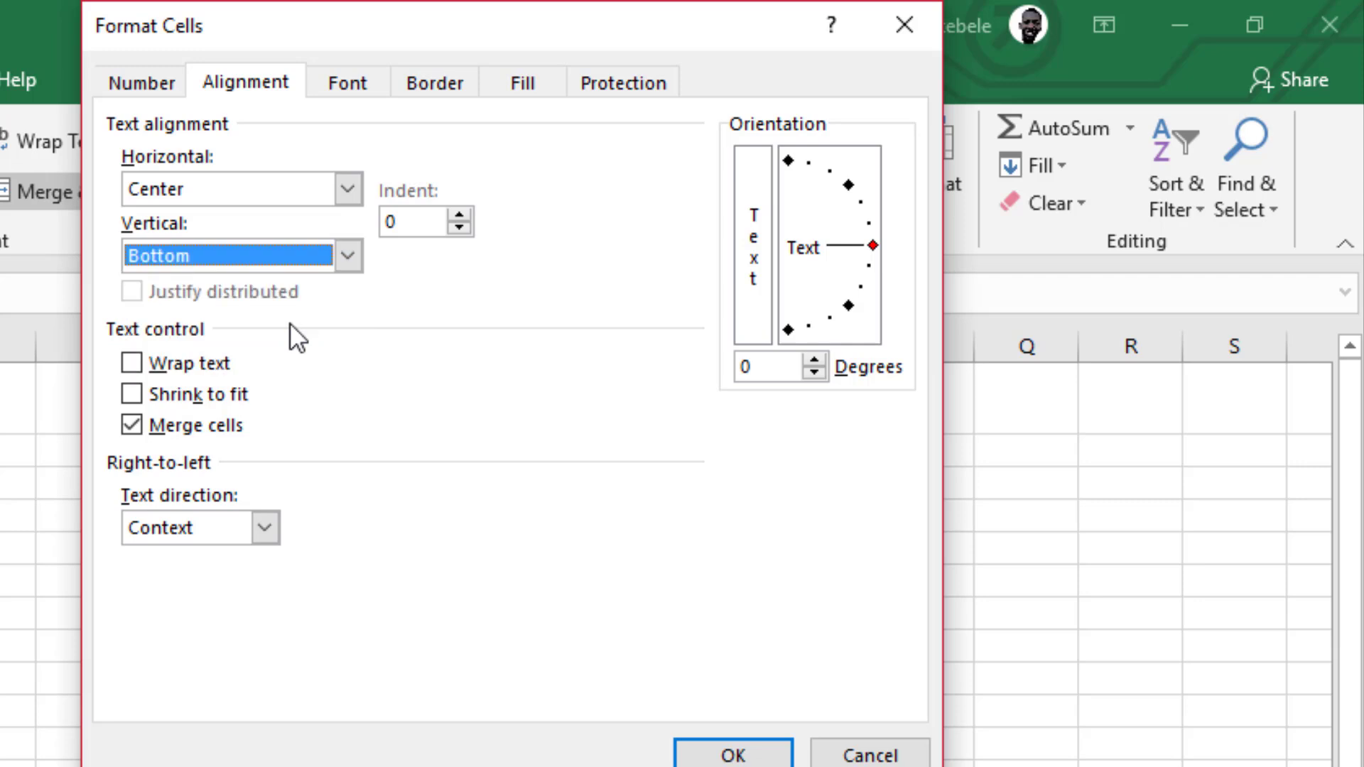
click(348, 256)
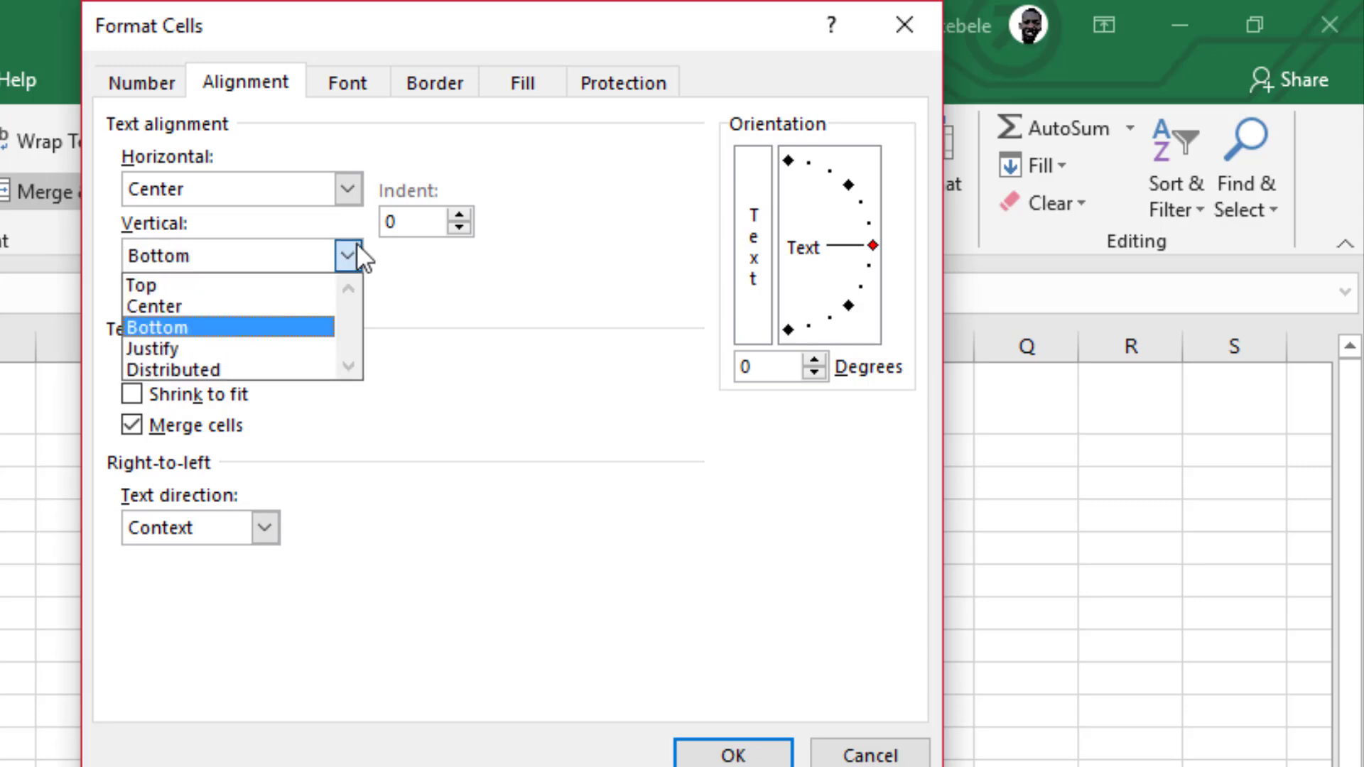
click(281, 320)
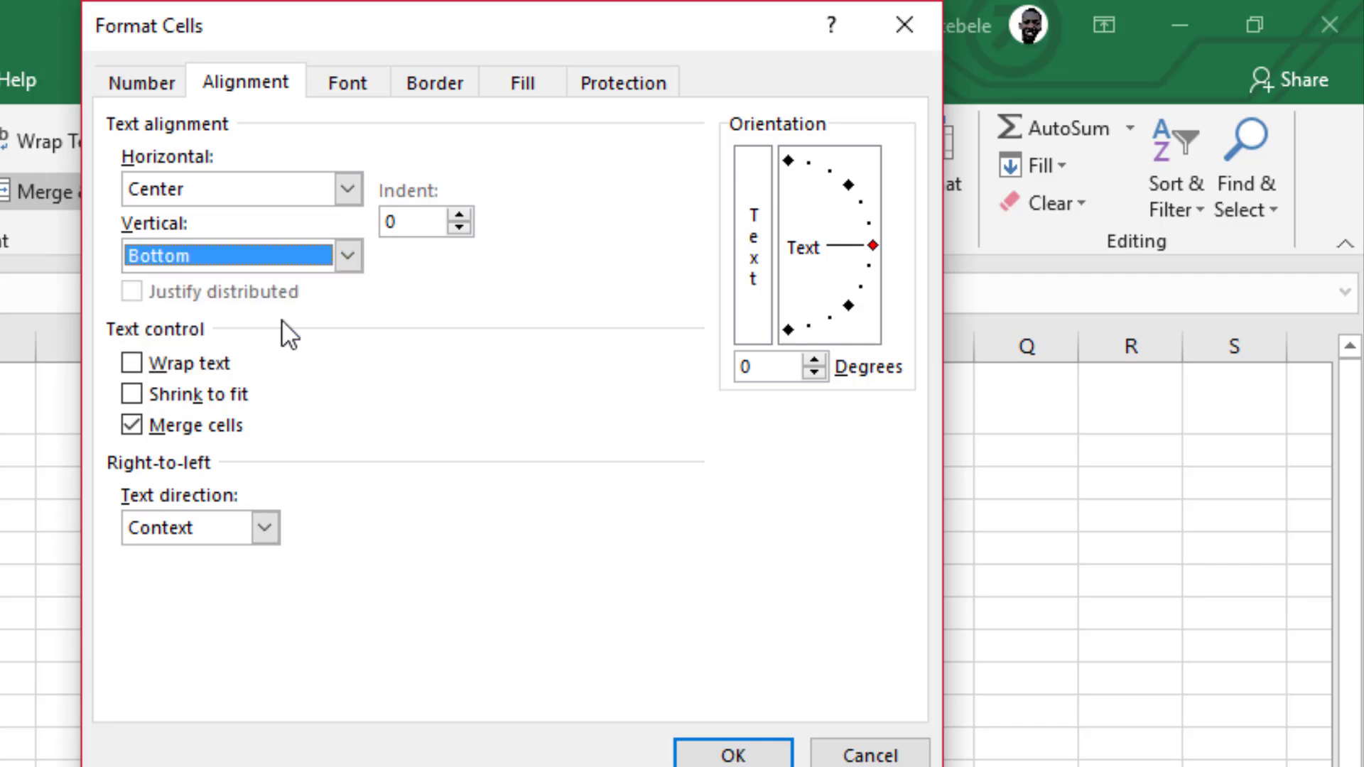
Try toggling the Wrap text, Shrink to fit and Merge cells options for the title, and discard the changes.
click(132, 363)
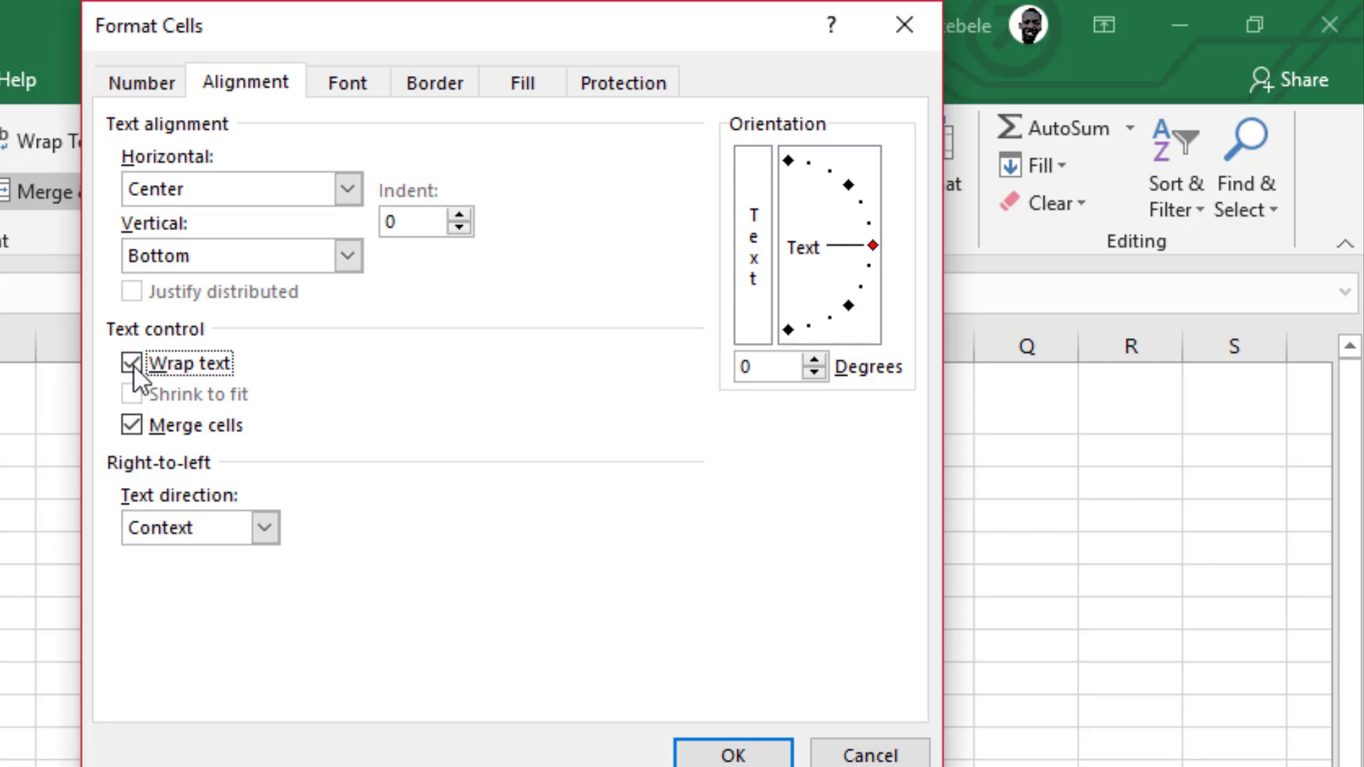
click(132, 362)
click(130, 393)
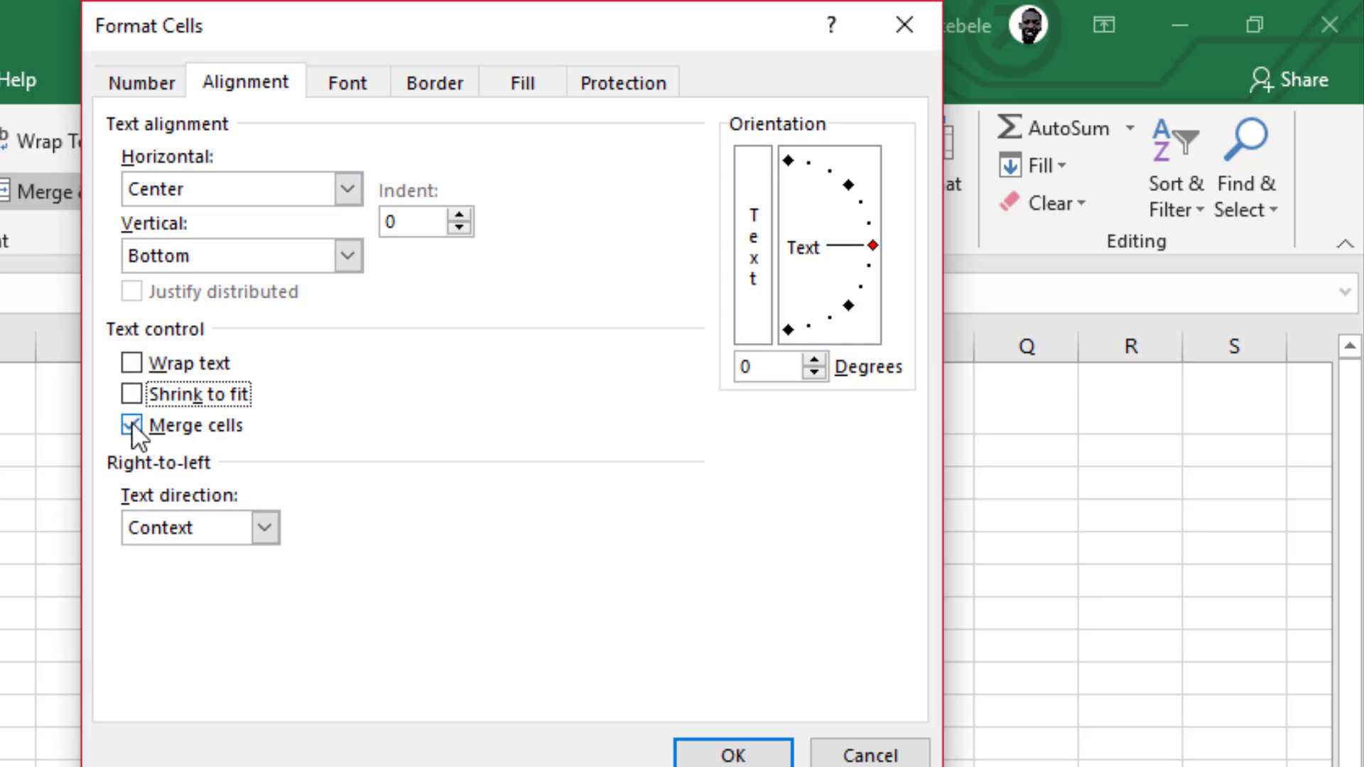
click(131, 423)
click(131, 423)
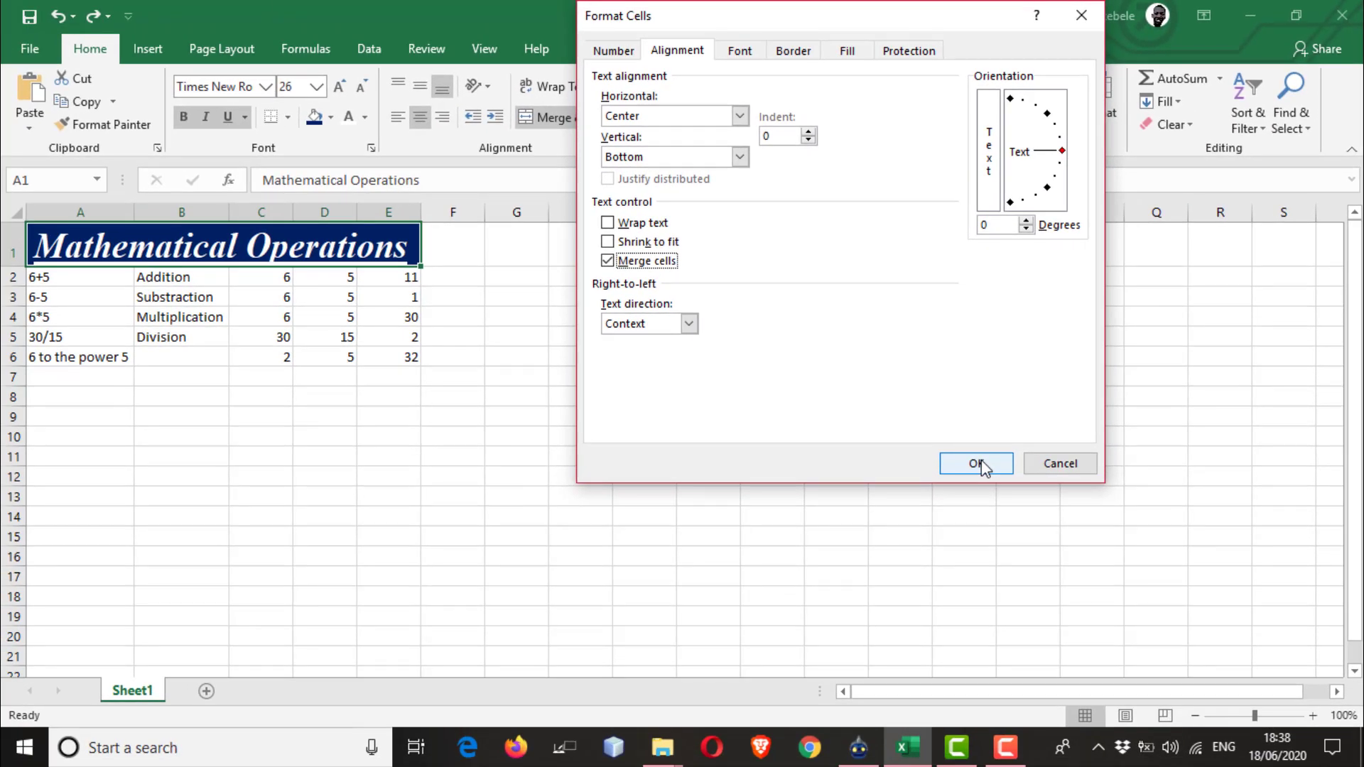
click(1047, 465)
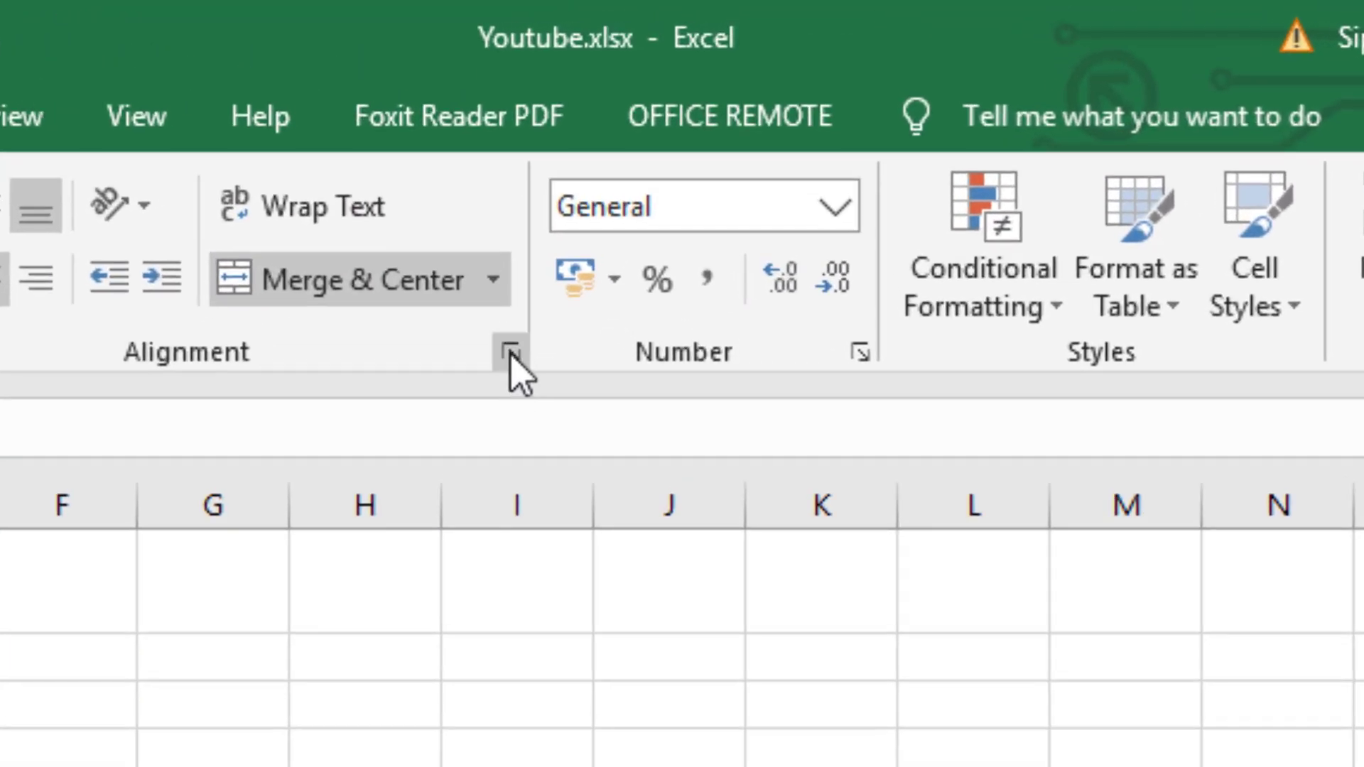
Open the alignment settings of the title and review all Format Cells categories from Number to Protection, closing without changes.
click(510, 353)
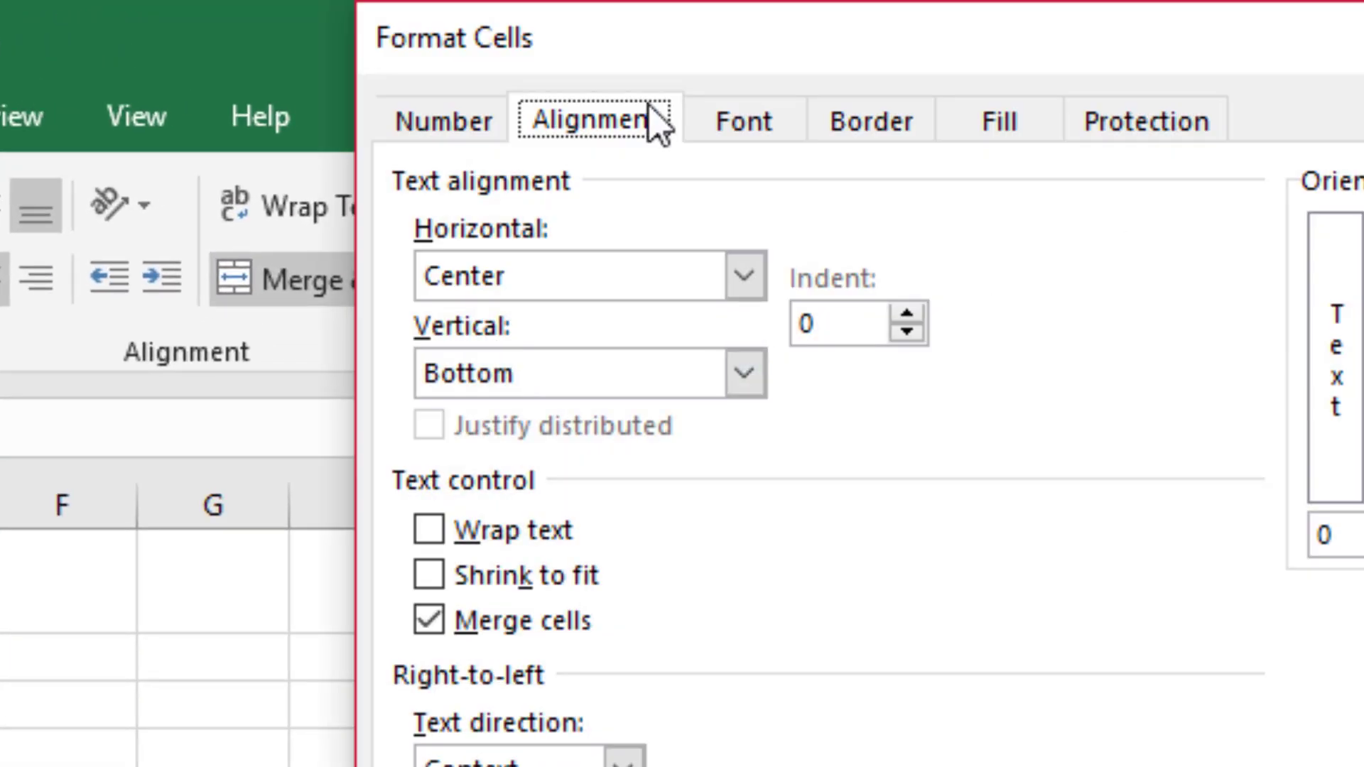
click(462, 128)
click(553, 135)
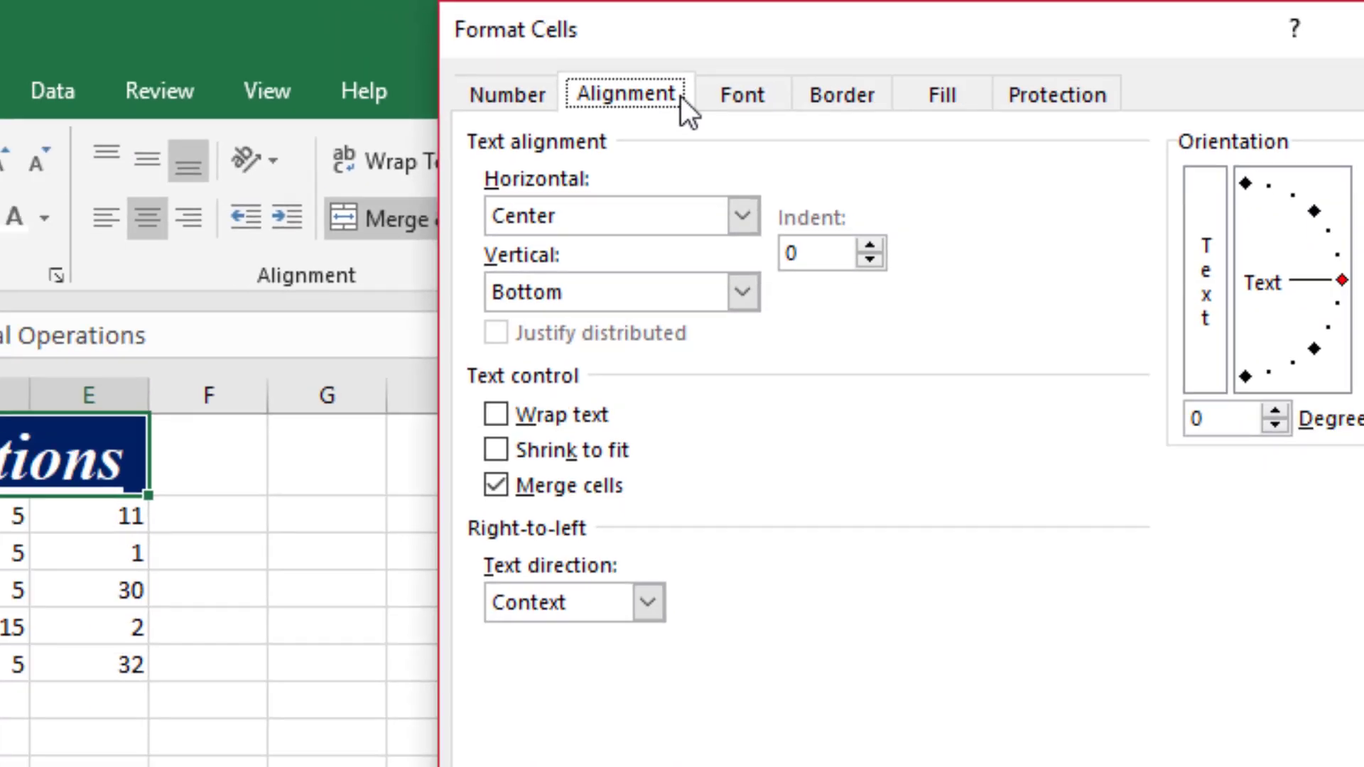
click(742, 95)
click(842, 94)
click(942, 95)
click(1055, 95)
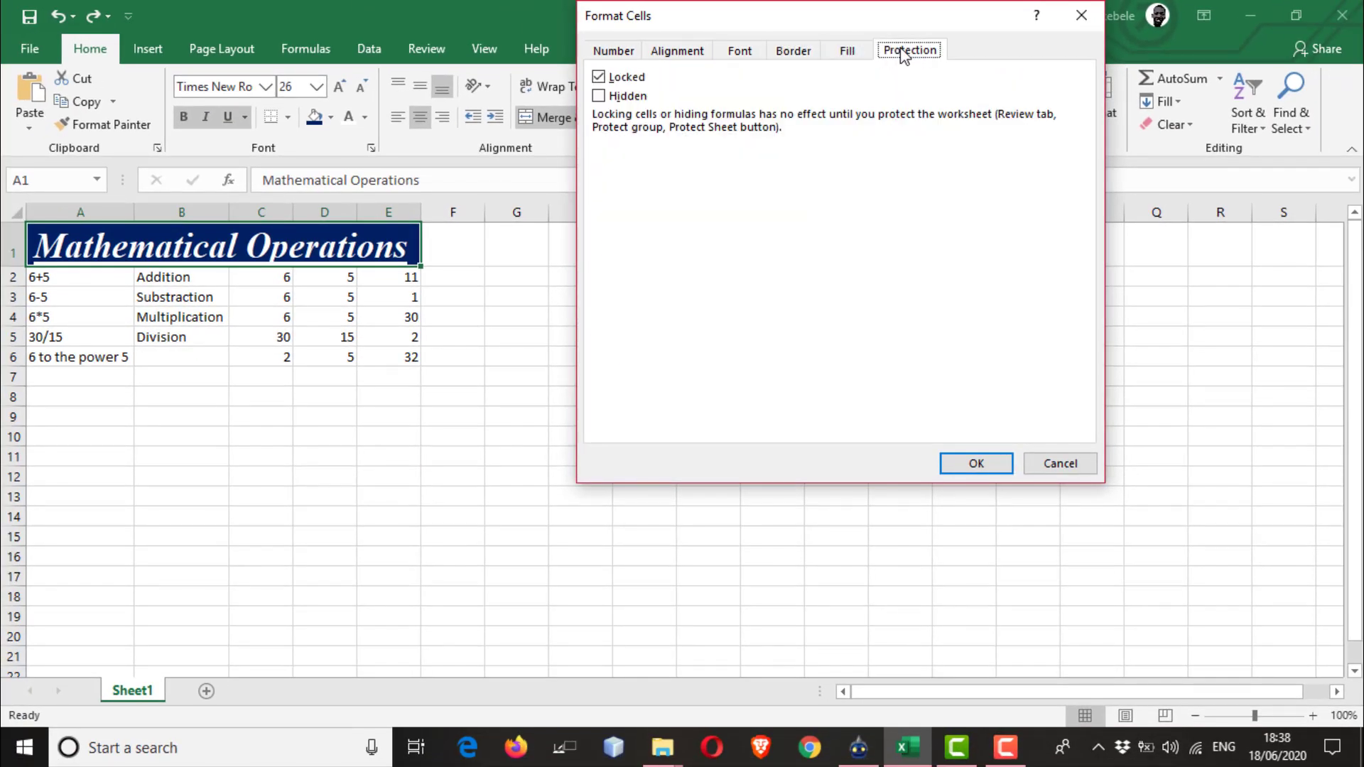
click(848, 50)
click(794, 51)
click(739, 51)
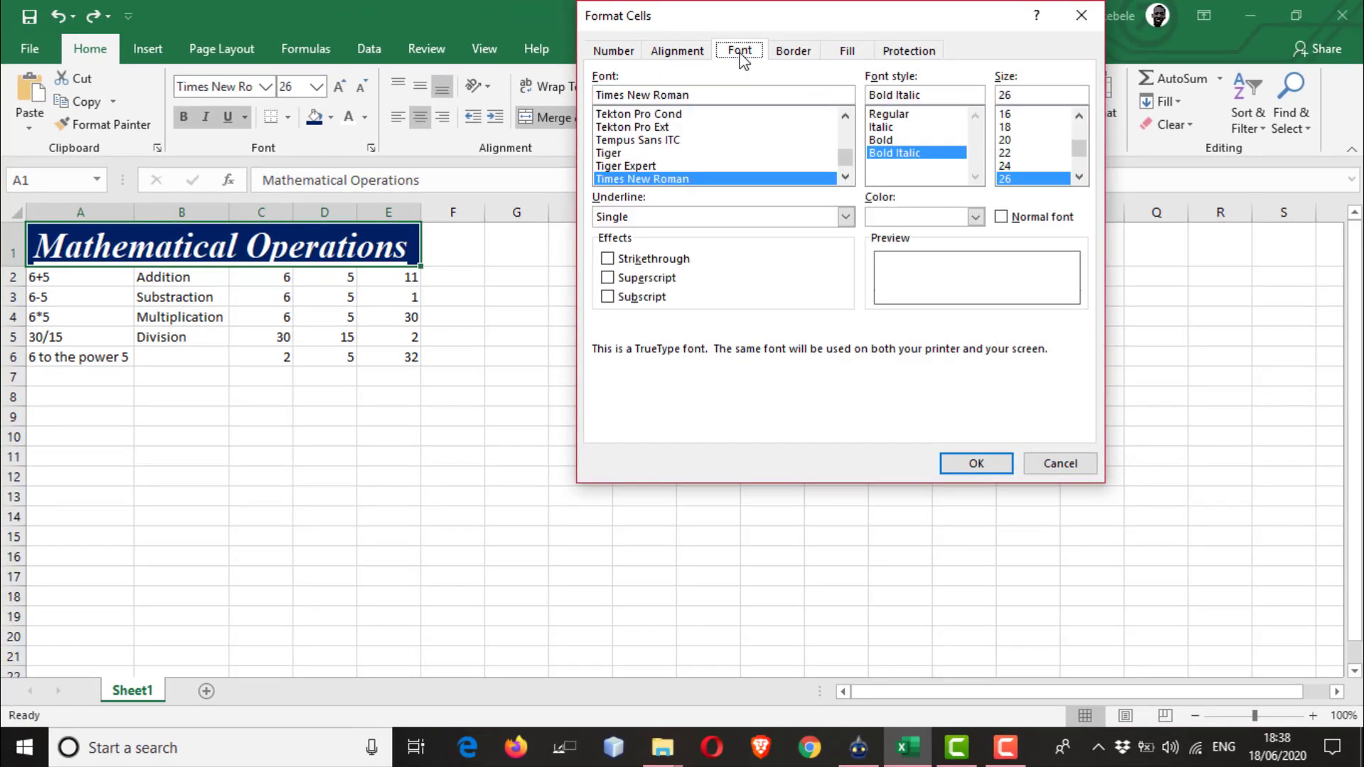
click(667, 51)
click(614, 52)
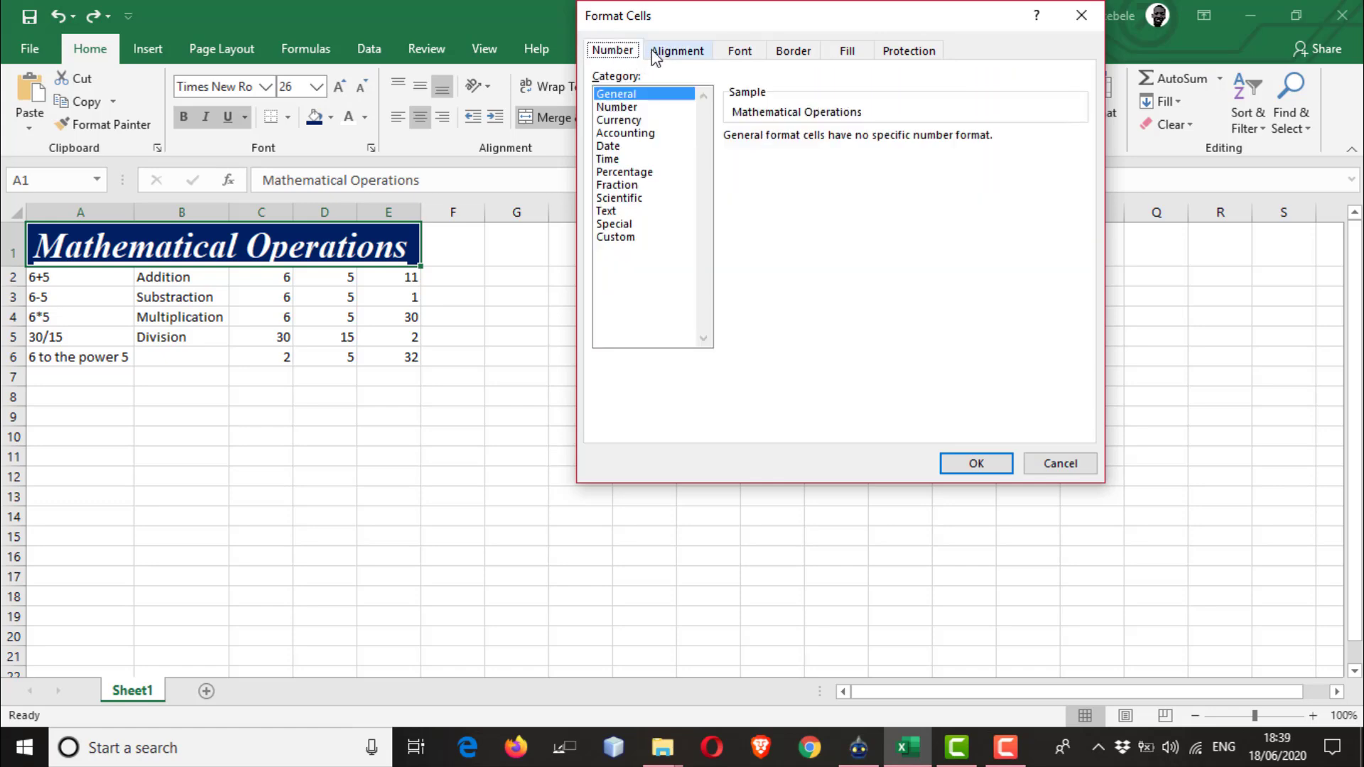
click(660, 51)
click(736, 52)
click(793, 51)
click(848, 51)
click(909, 51)
click(611, 51)
click(664, 51)
click(739, 51)
click(794, 52)
click(847, 51)
click(909, 52)
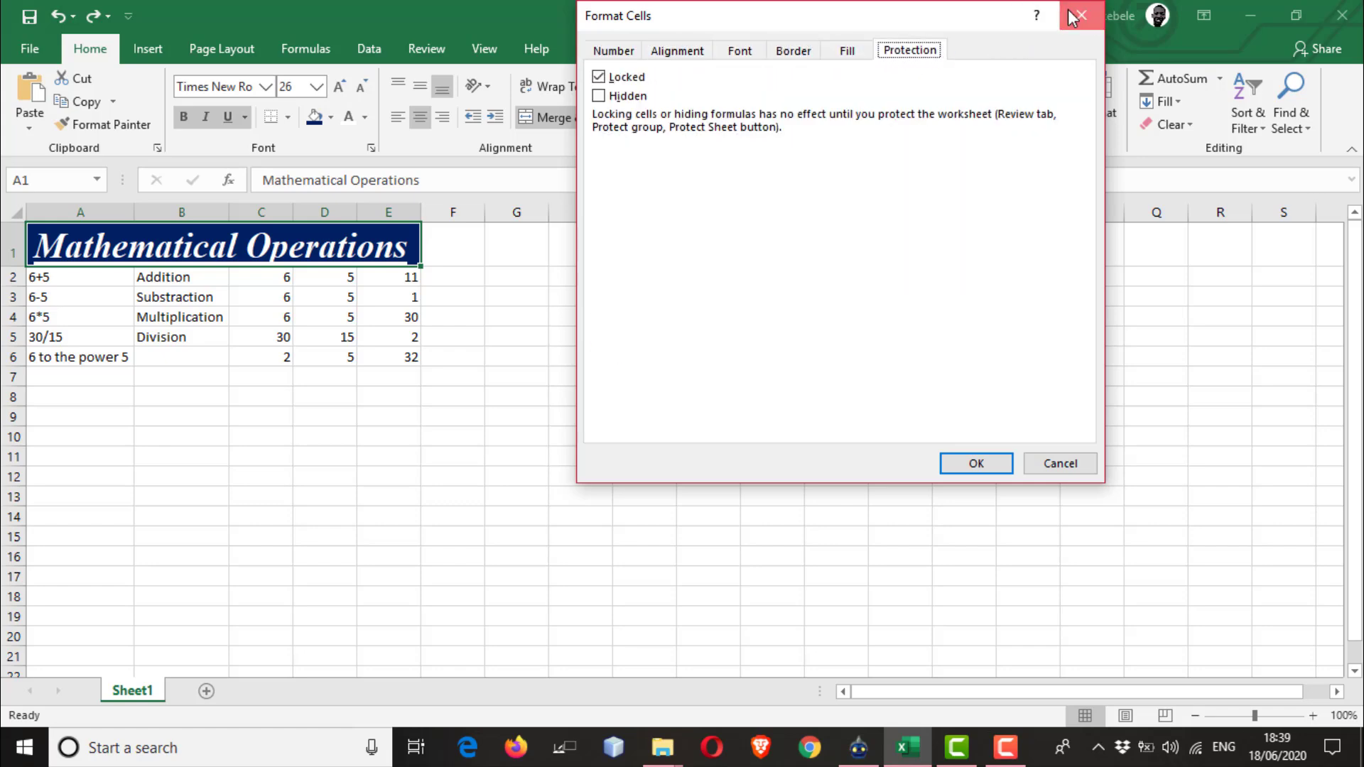
click(1078, 16)
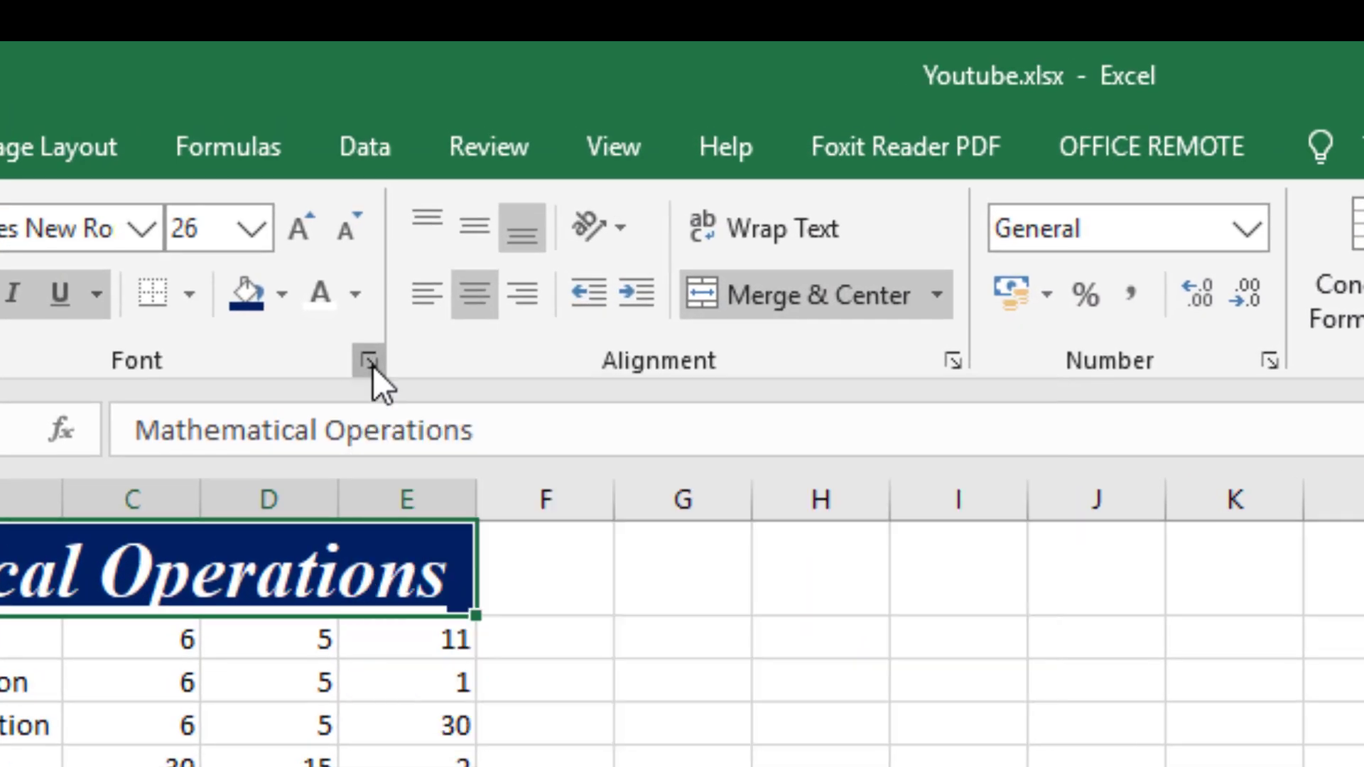
Open Format Cells from the Font group and look through its categories up to Protection, leaving without changes.
click(369, 362)
click(893, 160)
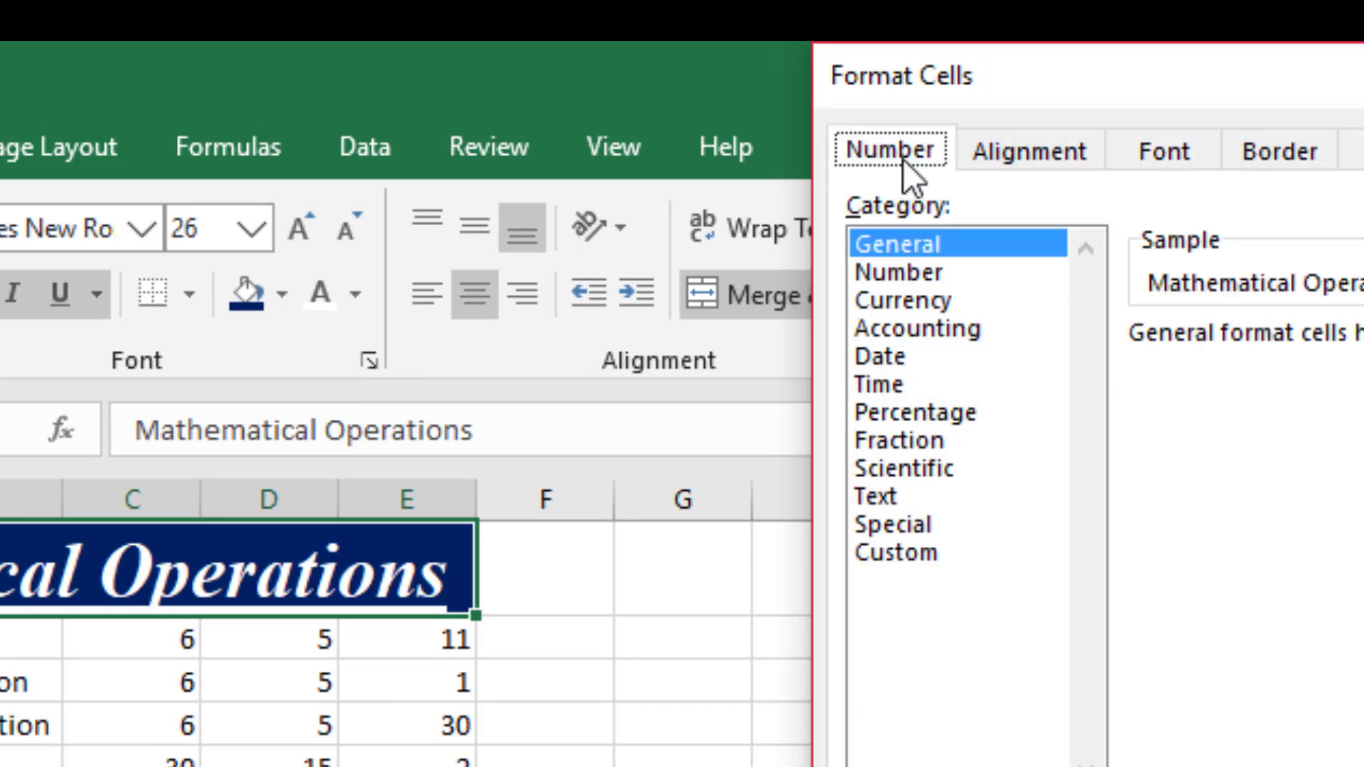
click(977, 155)
click(1144, 153)
click(1279, 154)
click(1358, 155)
click(1363, 155)
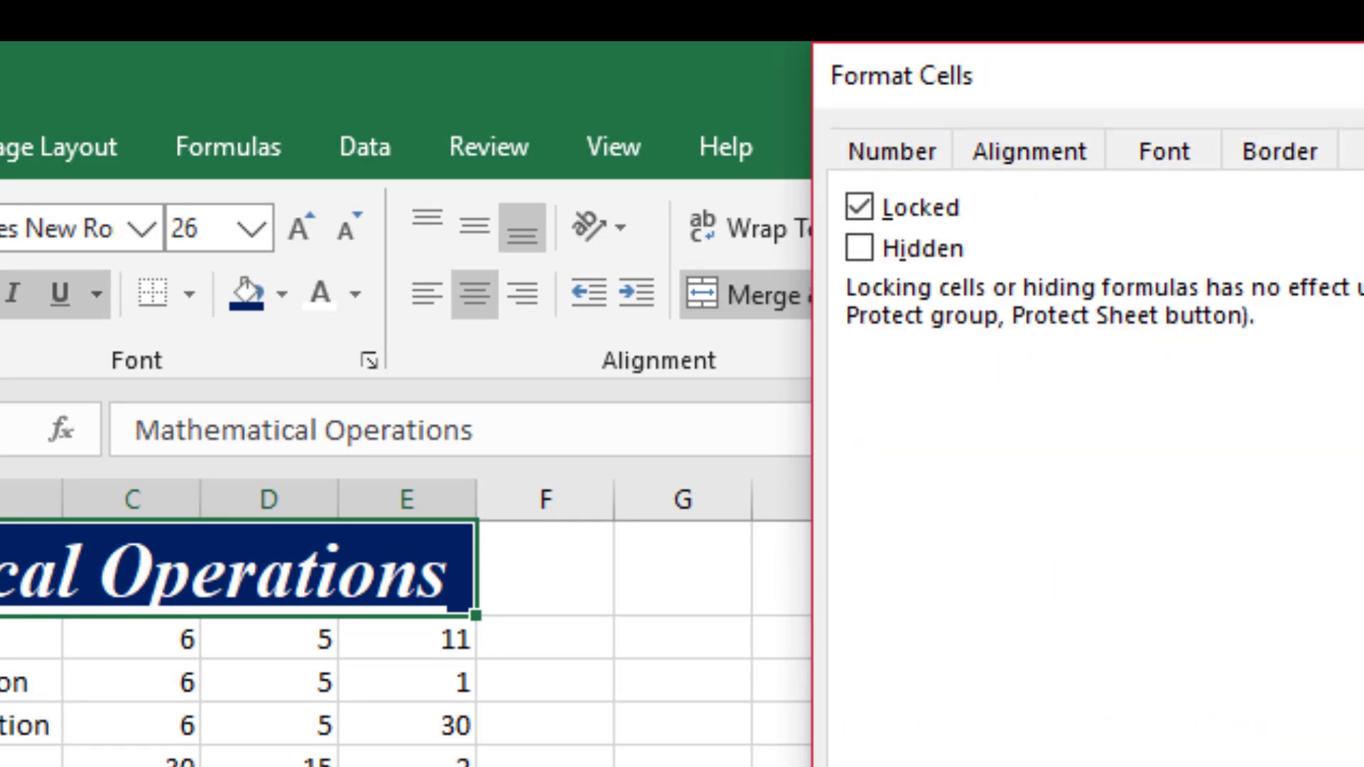
key(Escape)
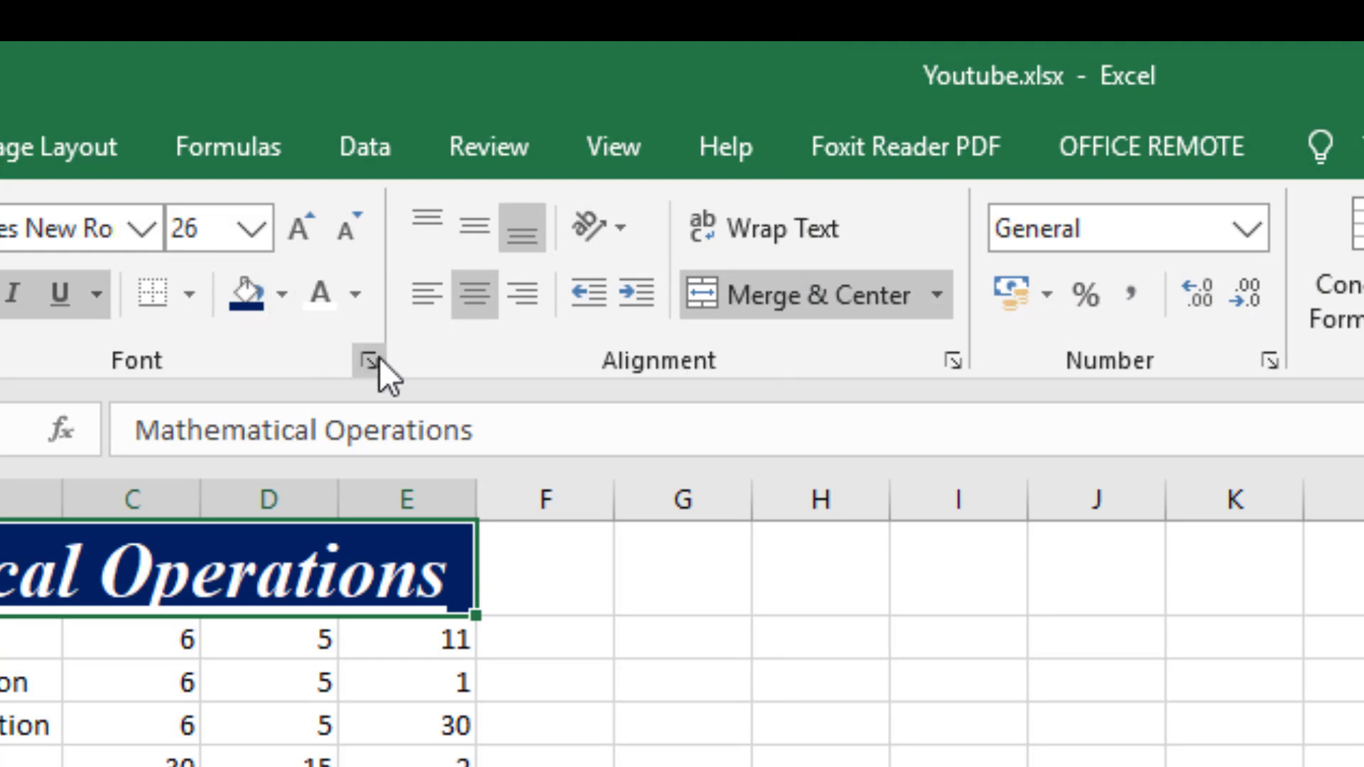
View the Format Cells alignment and number settings opened from their own groups, closing each without changes.
click(951, 362)
key(Escape)
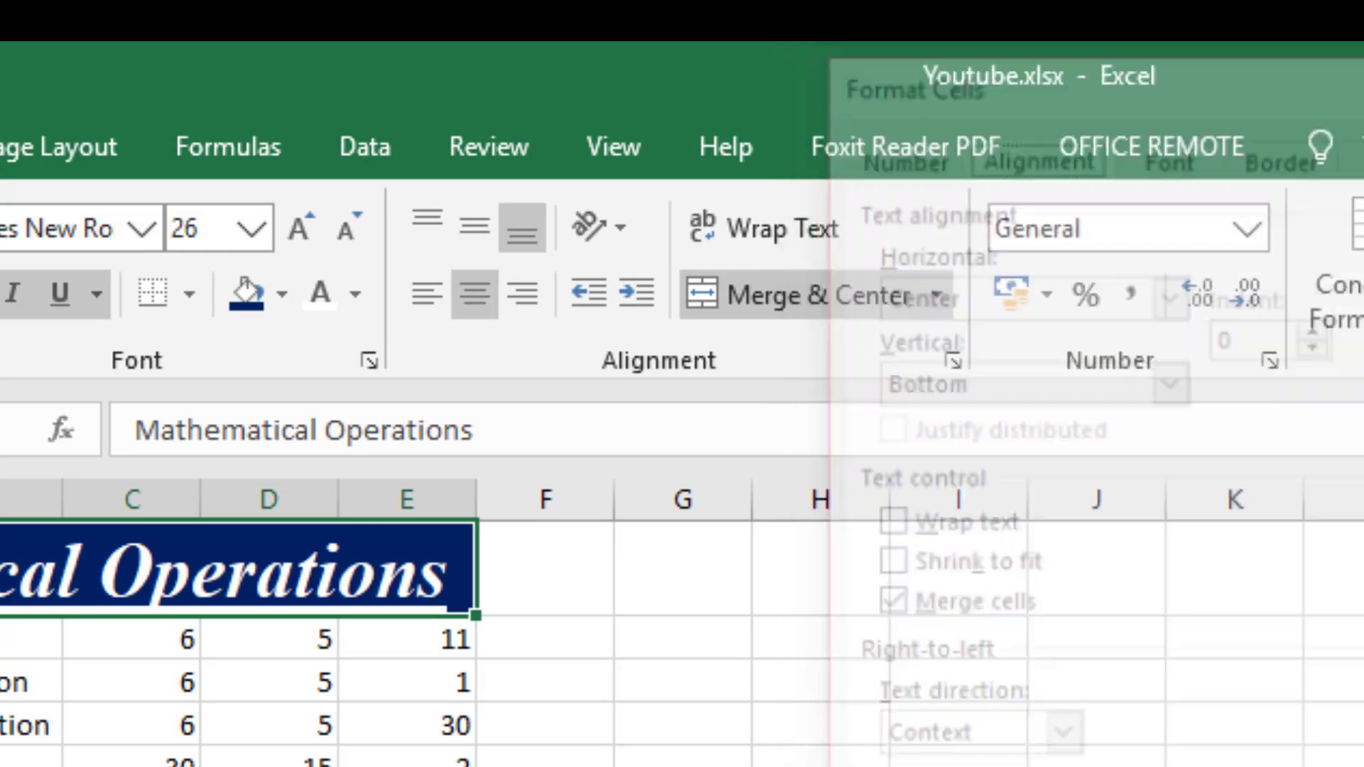
click(1271, 361)
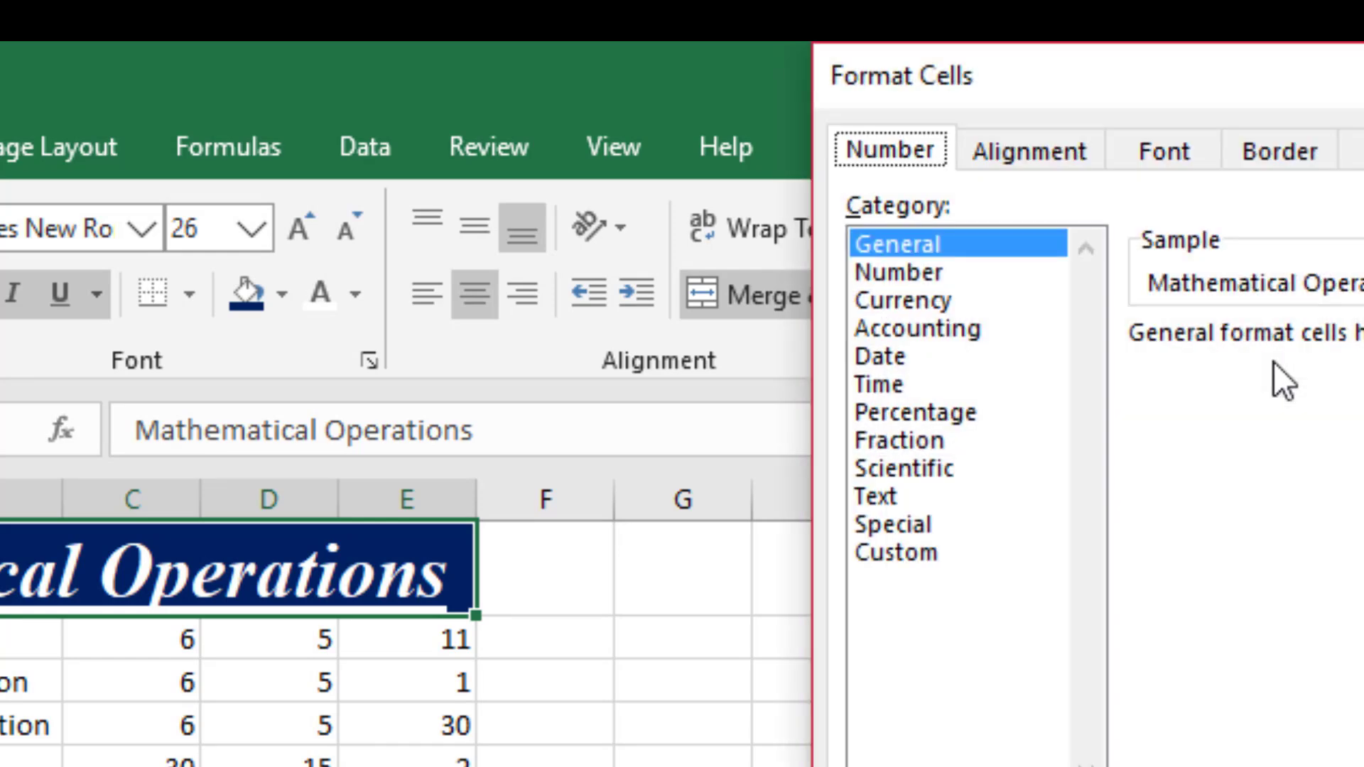
key(Escape)
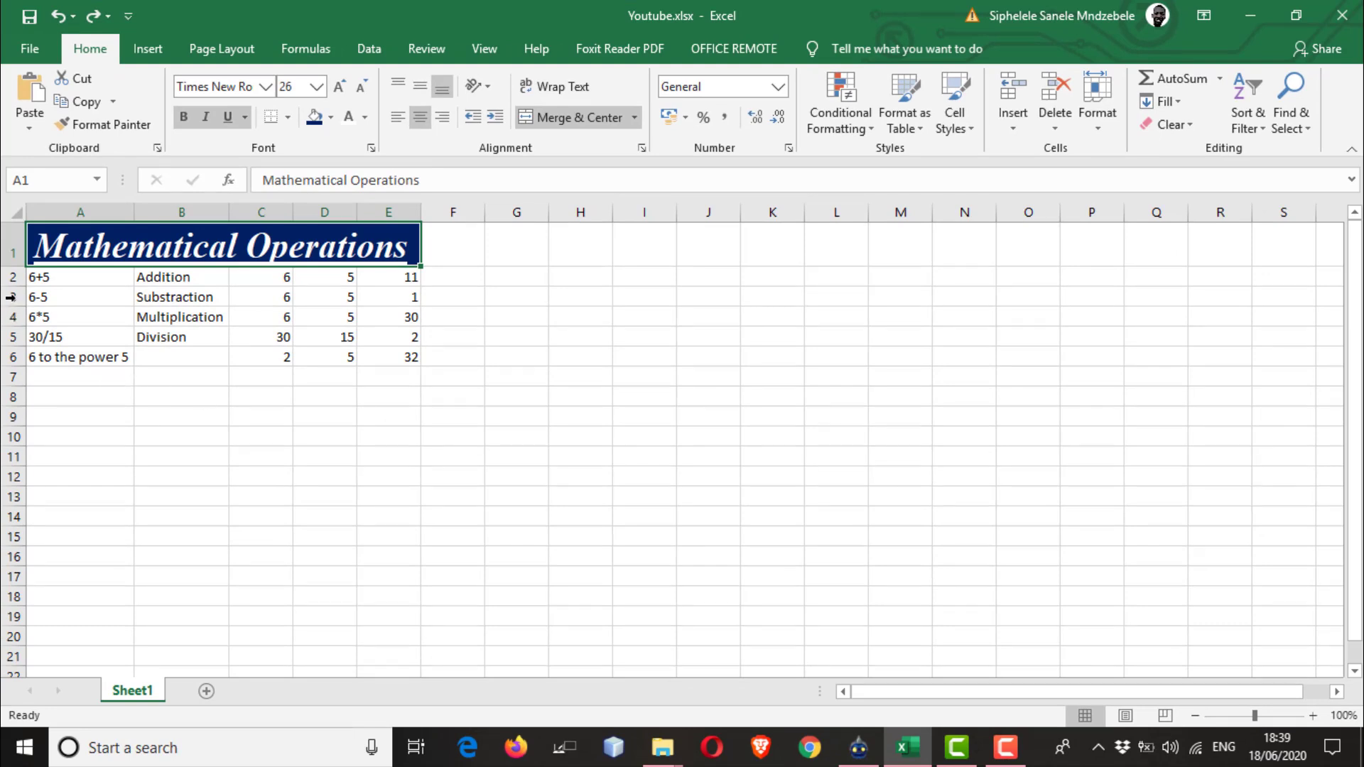
Insert a blank row between the Mathematical Operations title and the 6+5 row.
click(437, 343)
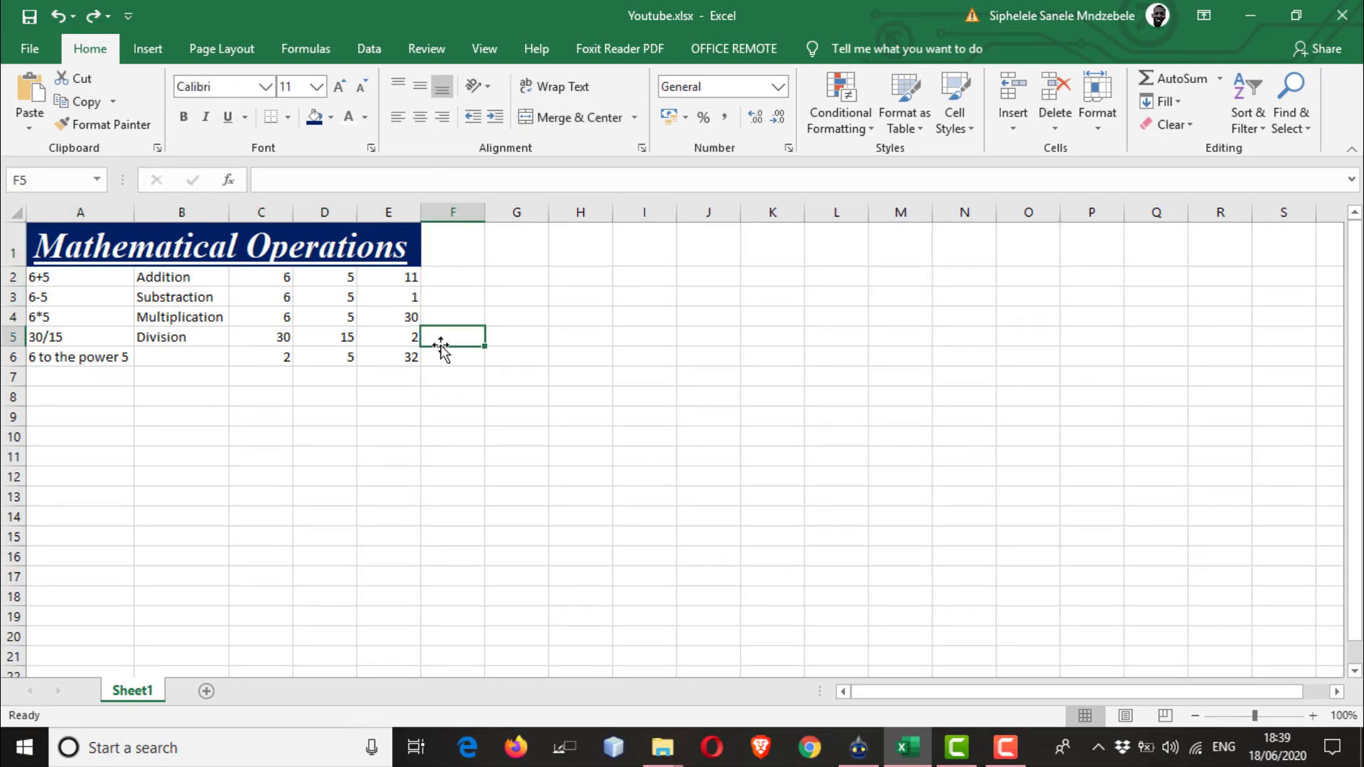
drag(59, 277, 409, 358)
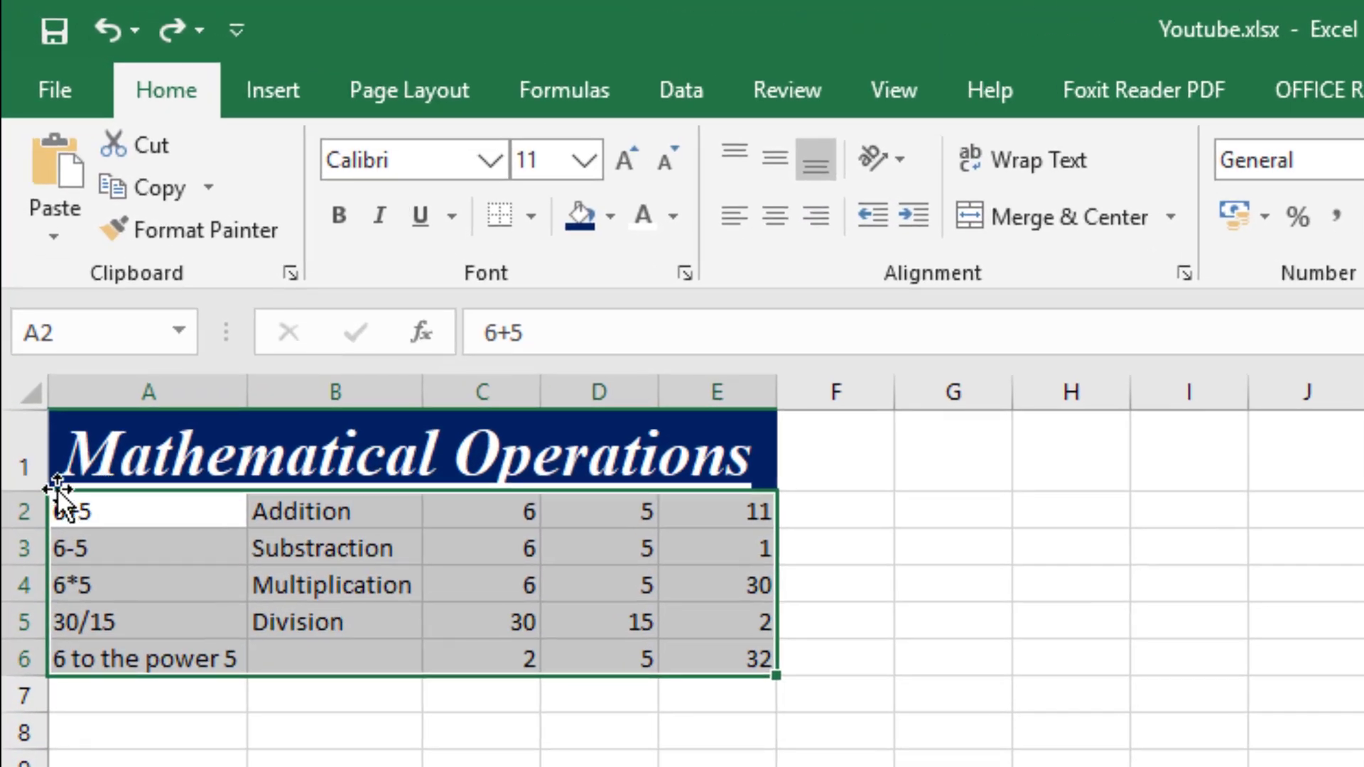
click(21, 453)
click(27, 511)
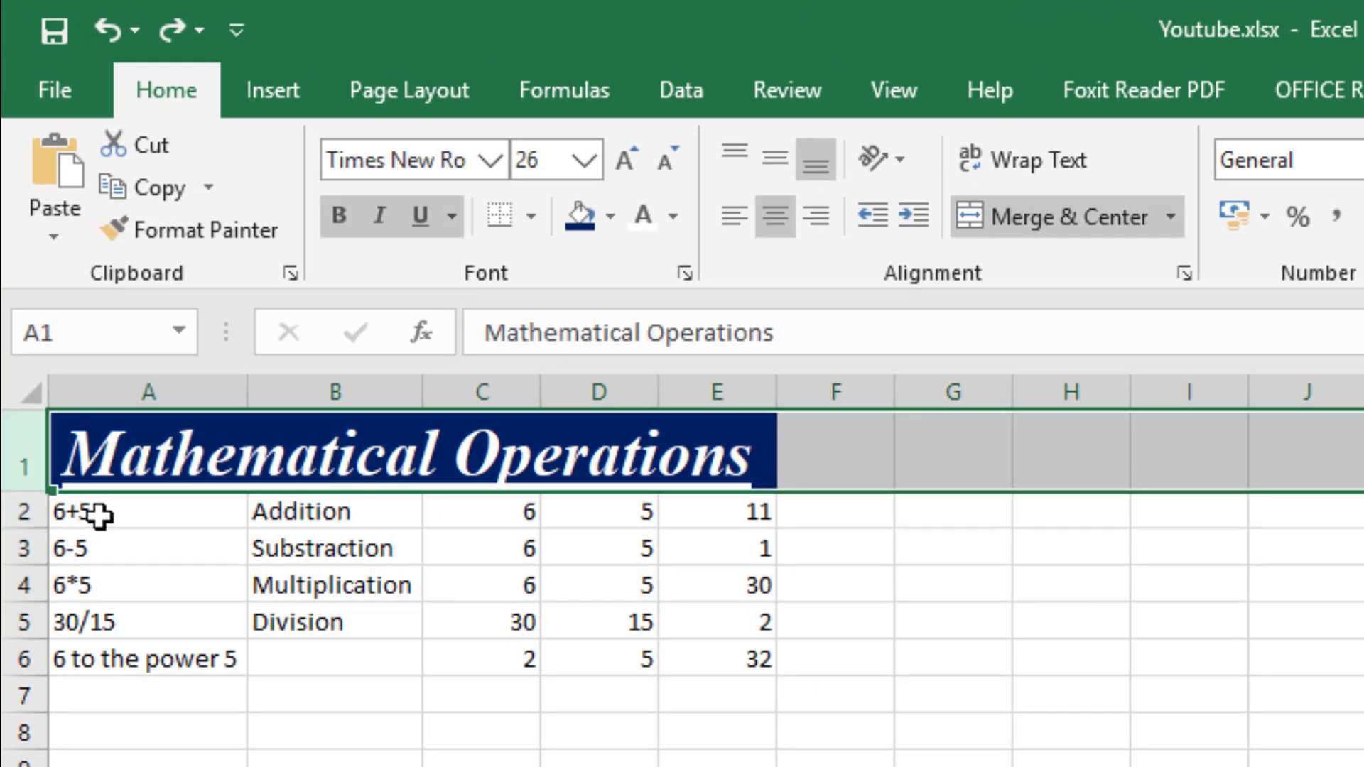
click(97, 515)
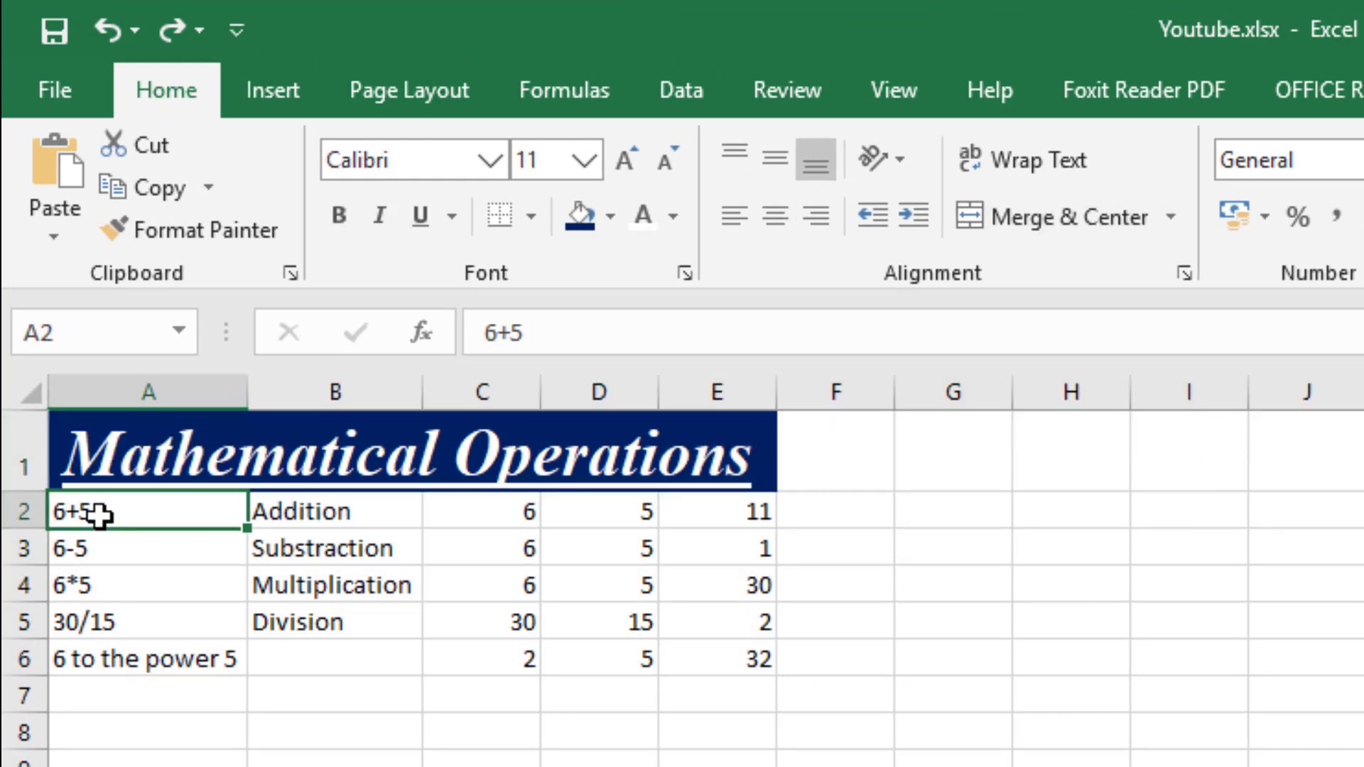
click(24, 511)
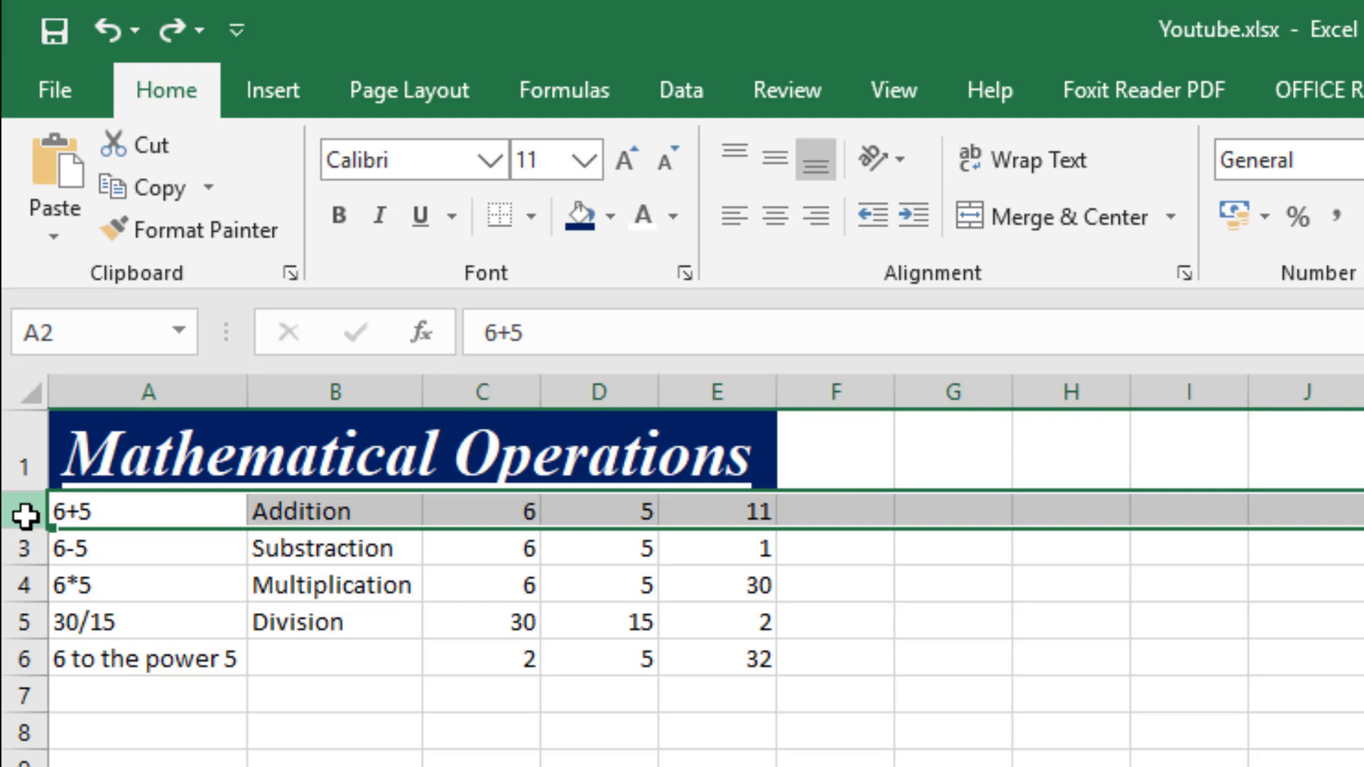
right_click(17, 517)
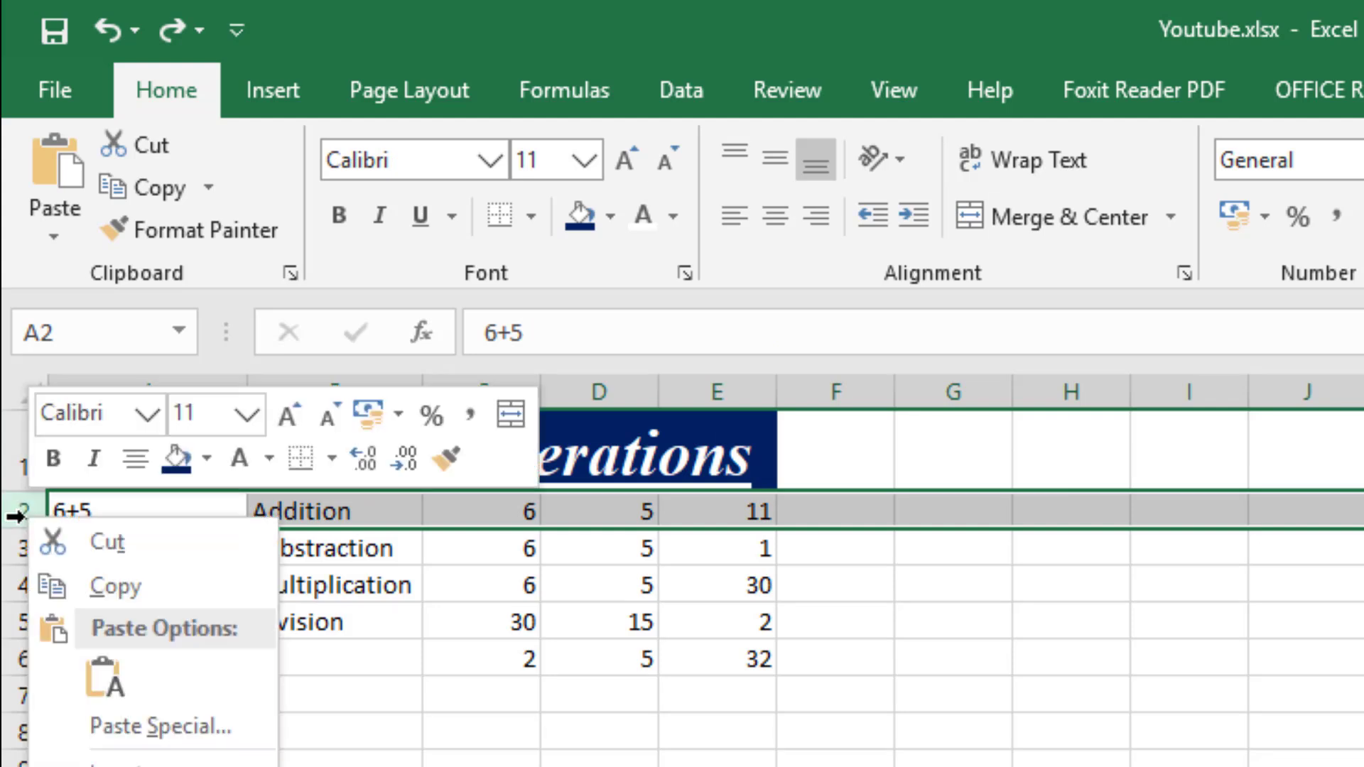
click(113, 764)
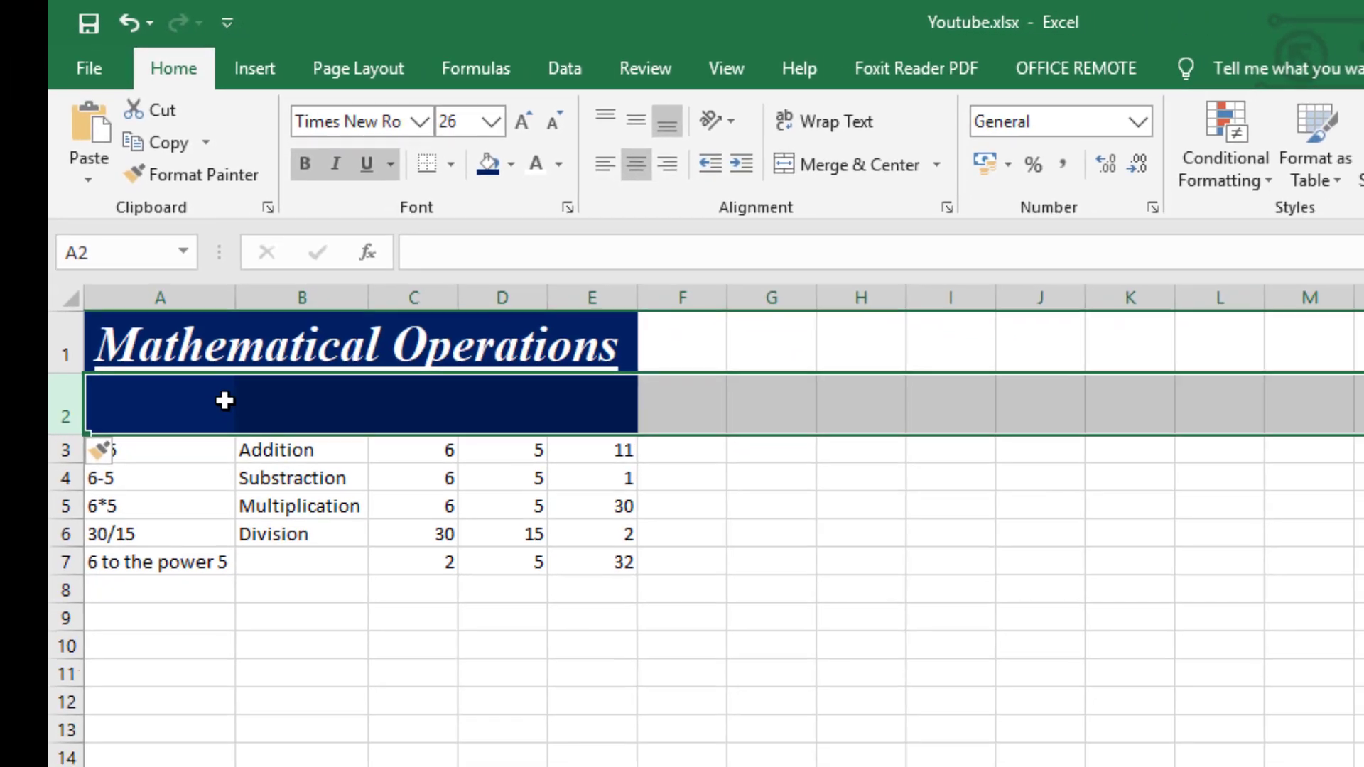
Clear all contents and formatting from cells A2 to E2 in the blank row below the title.
click(229, 487)
drag(262, 409, 143, 410)
click(114, 341)
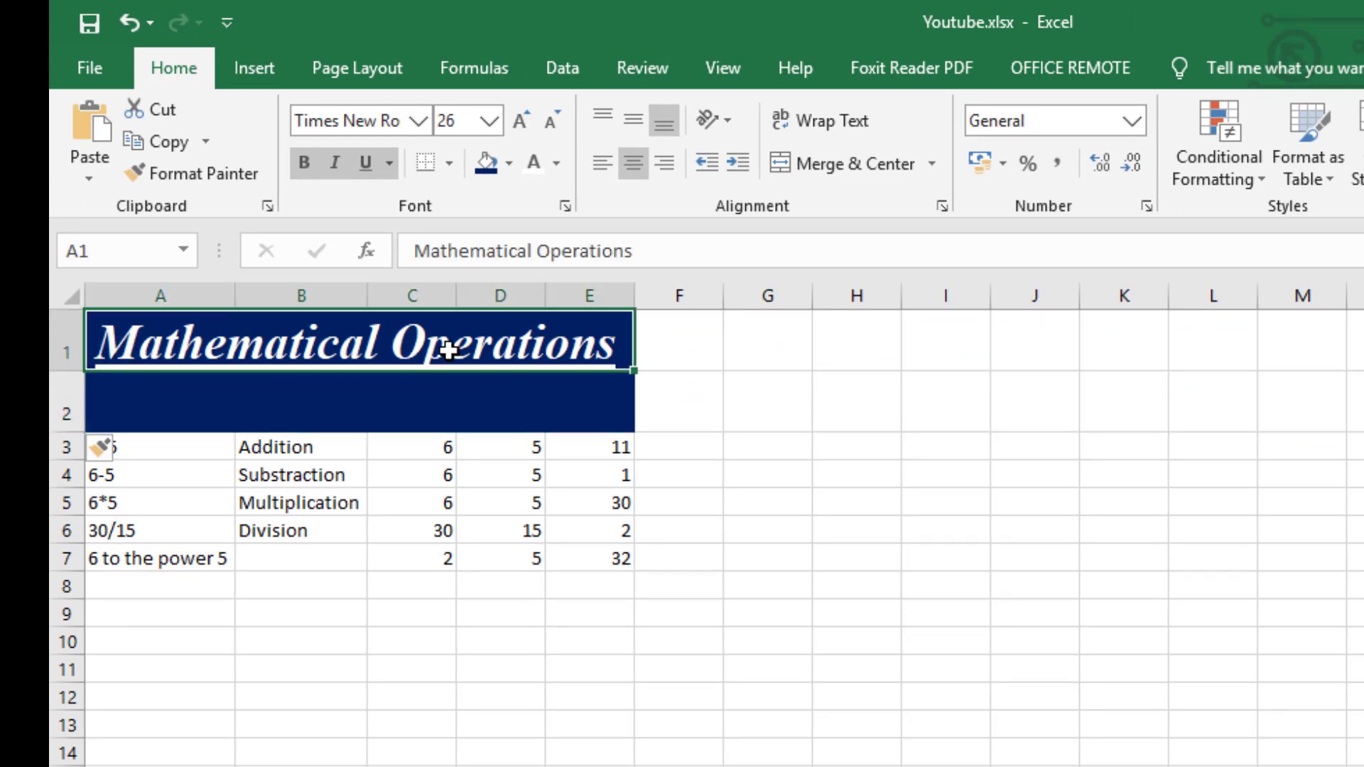
click(340, 390)
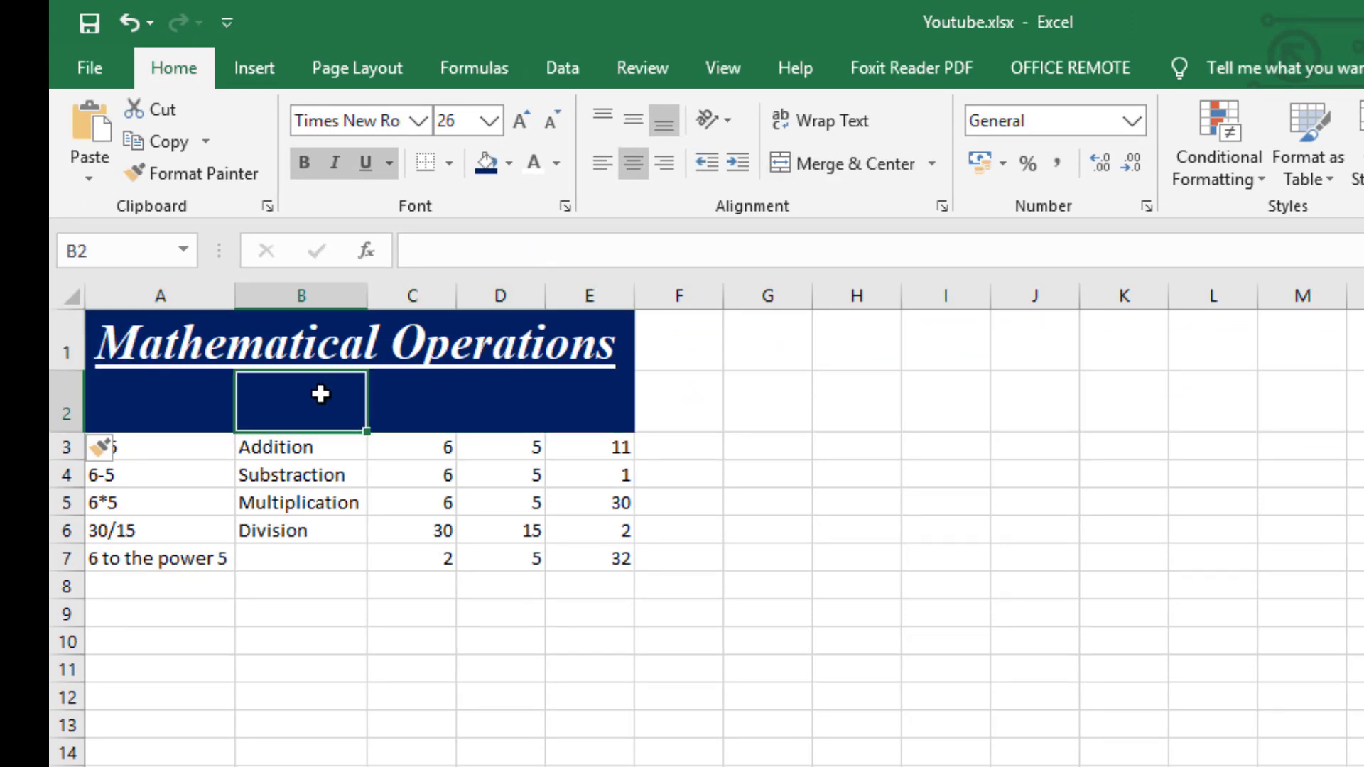
click(183, 420)
drag(170, 411, 579, 414)
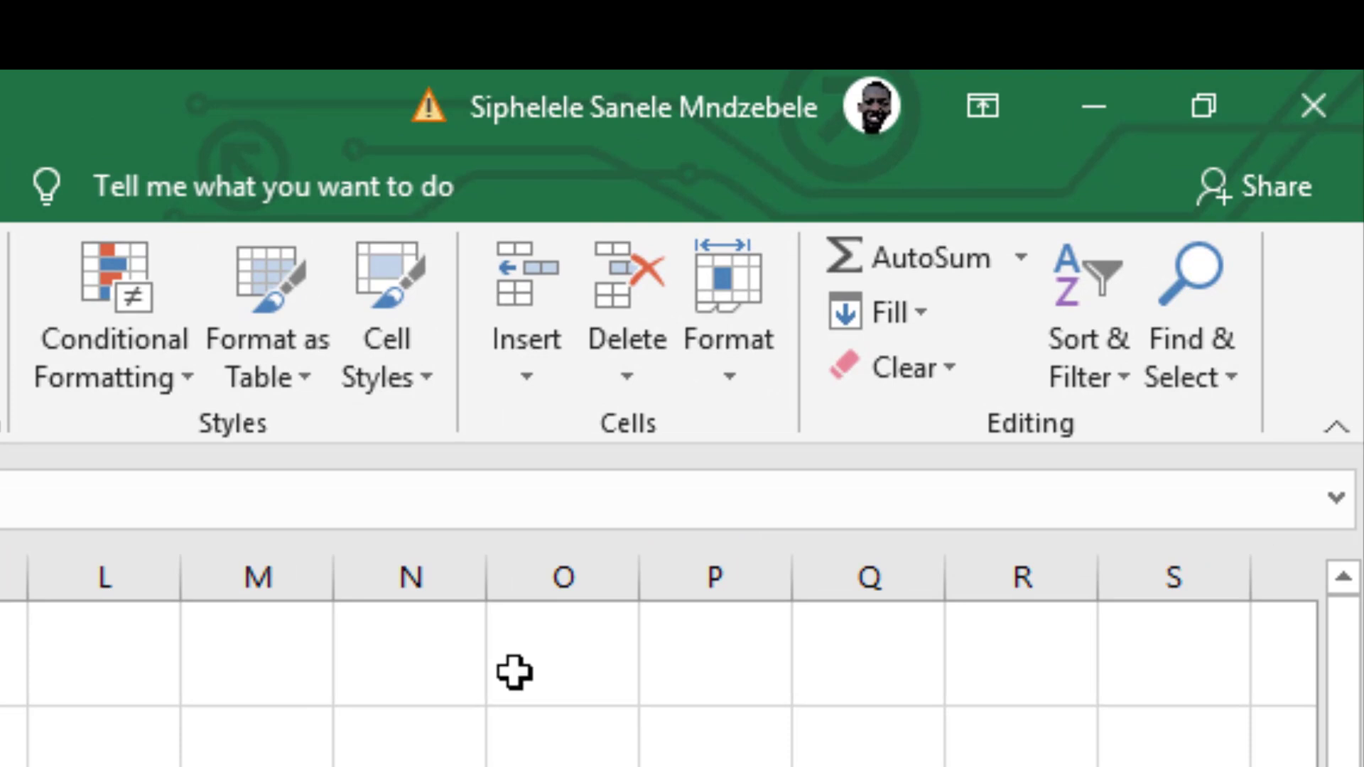
click(951, 369)
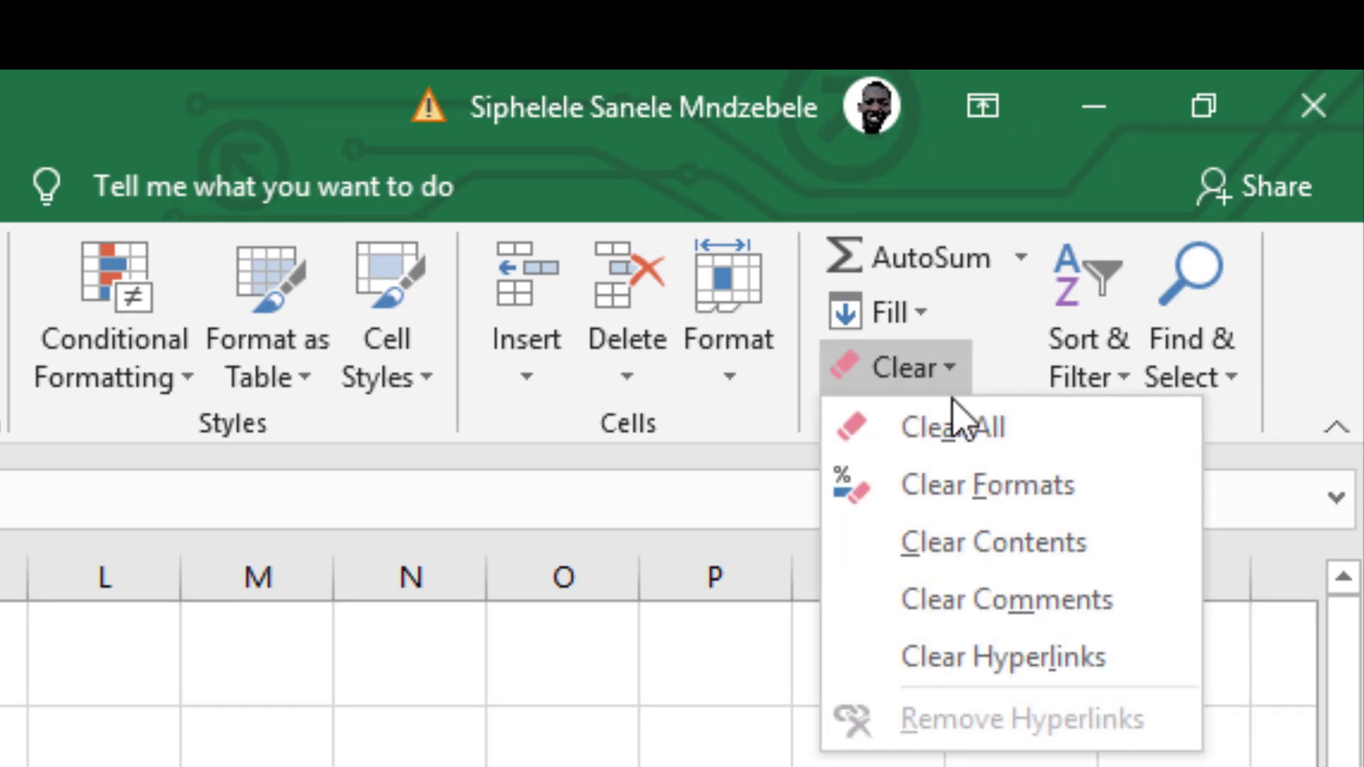
click(962, 430)
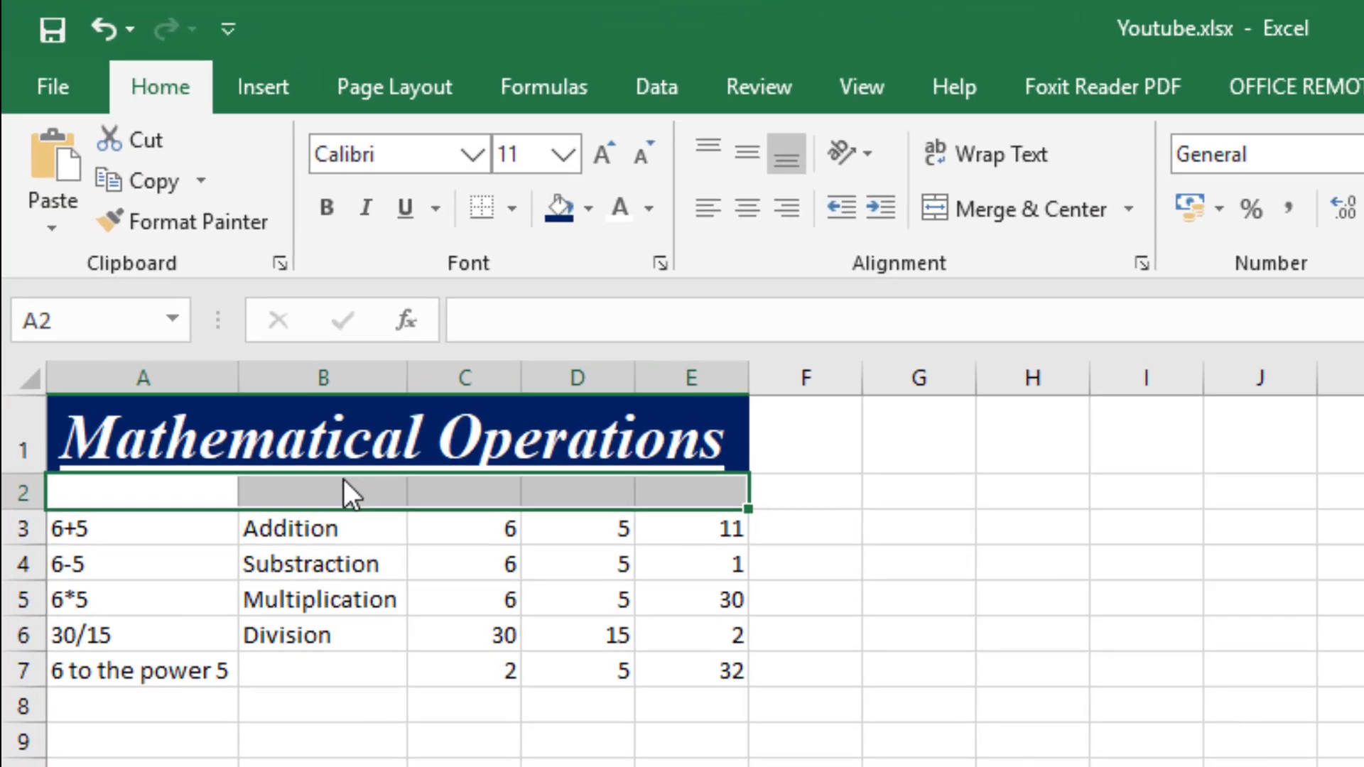
click(235, 278)
click(673, 554)
click(789, 554)
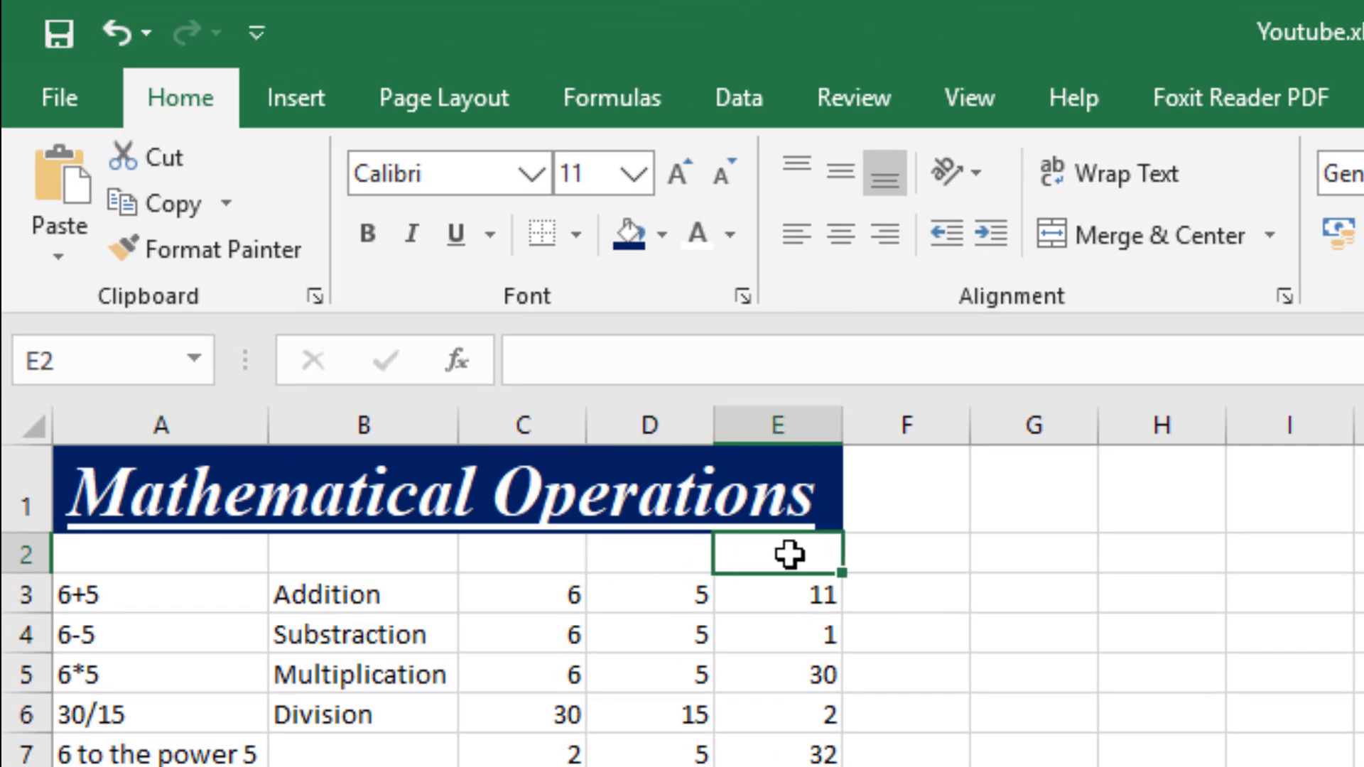
Reduce the height of blank row 2 to about 7 points as a thin spacer below the title.
drag(513, 587, 810, 557)
drag(33, 571, 39, 552)
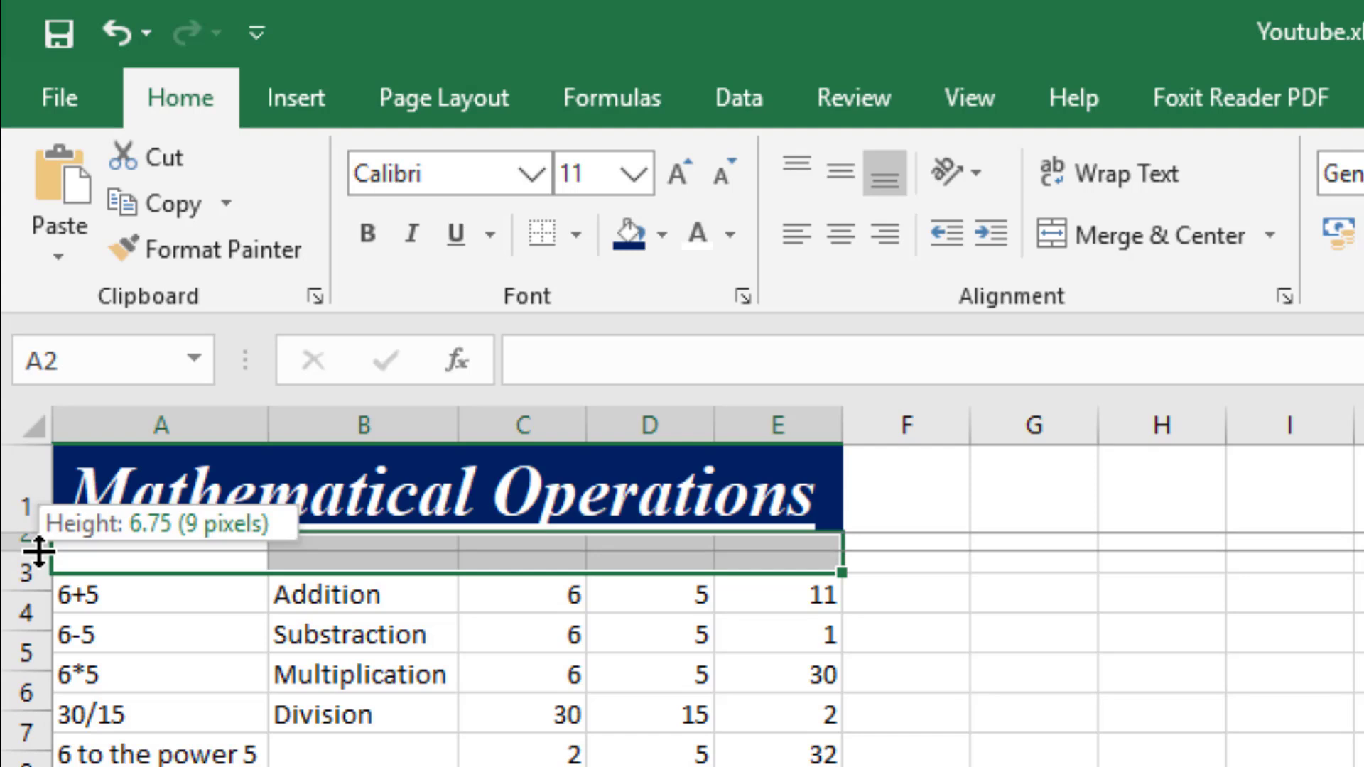
drag(39, 552, 24, 558)
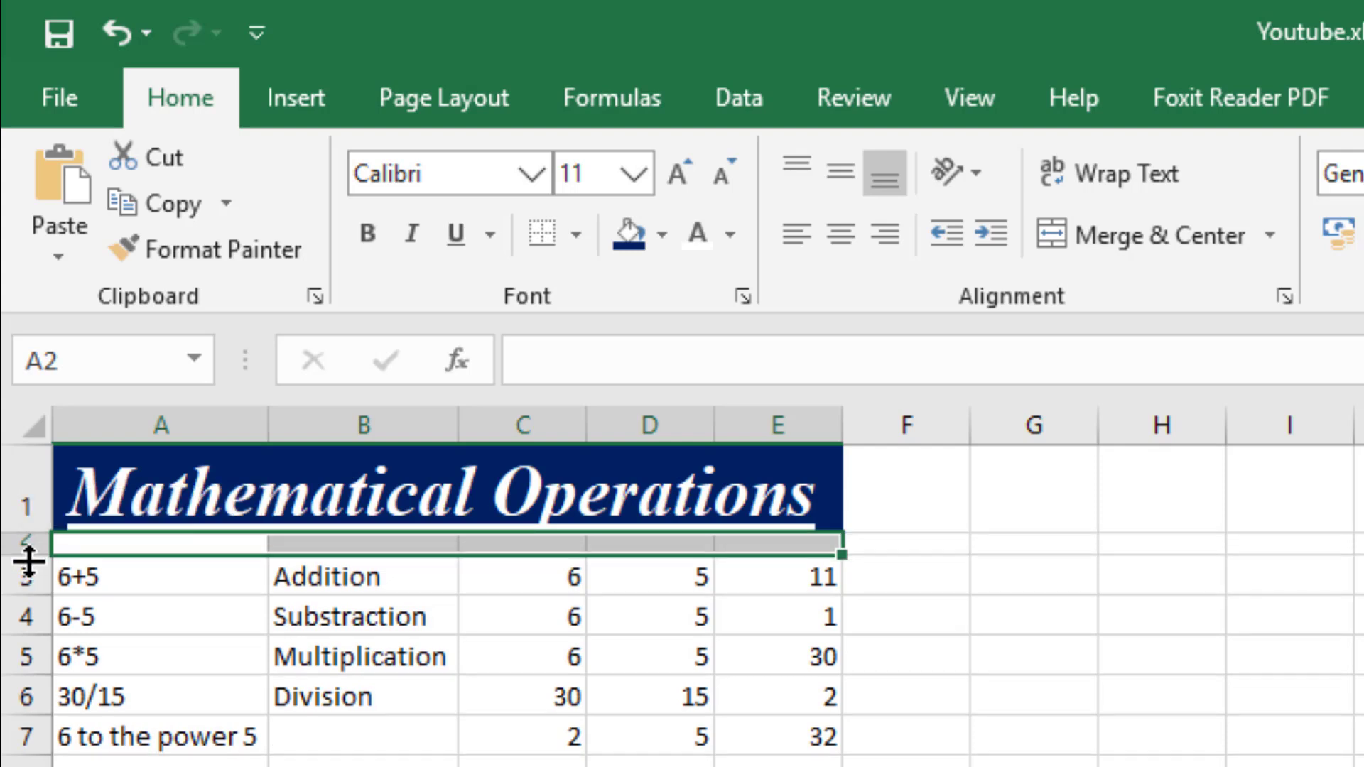
Examine the cells of the thin spacer row and the Addition row, including the formula in E3.
click(365, 668)
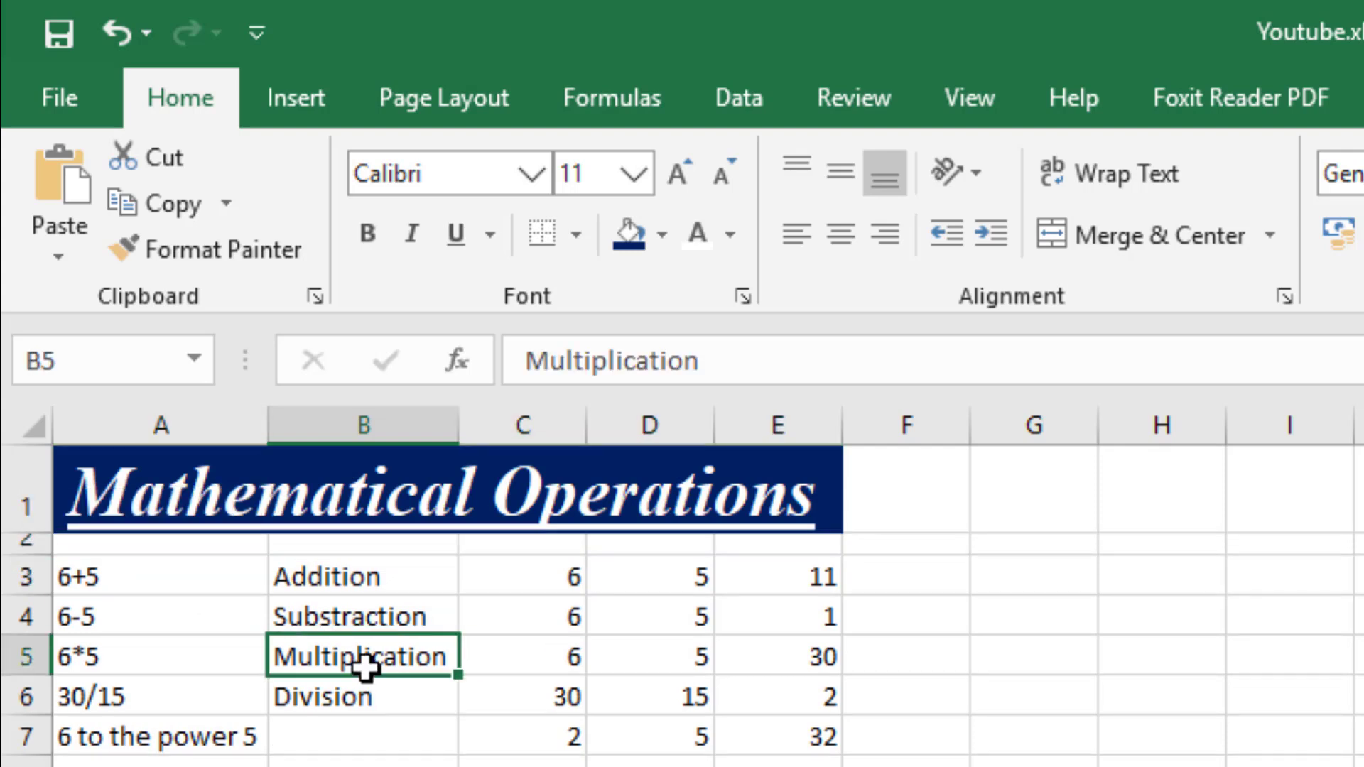
click(234, 540)
click(348, 554)
click(527, 554)
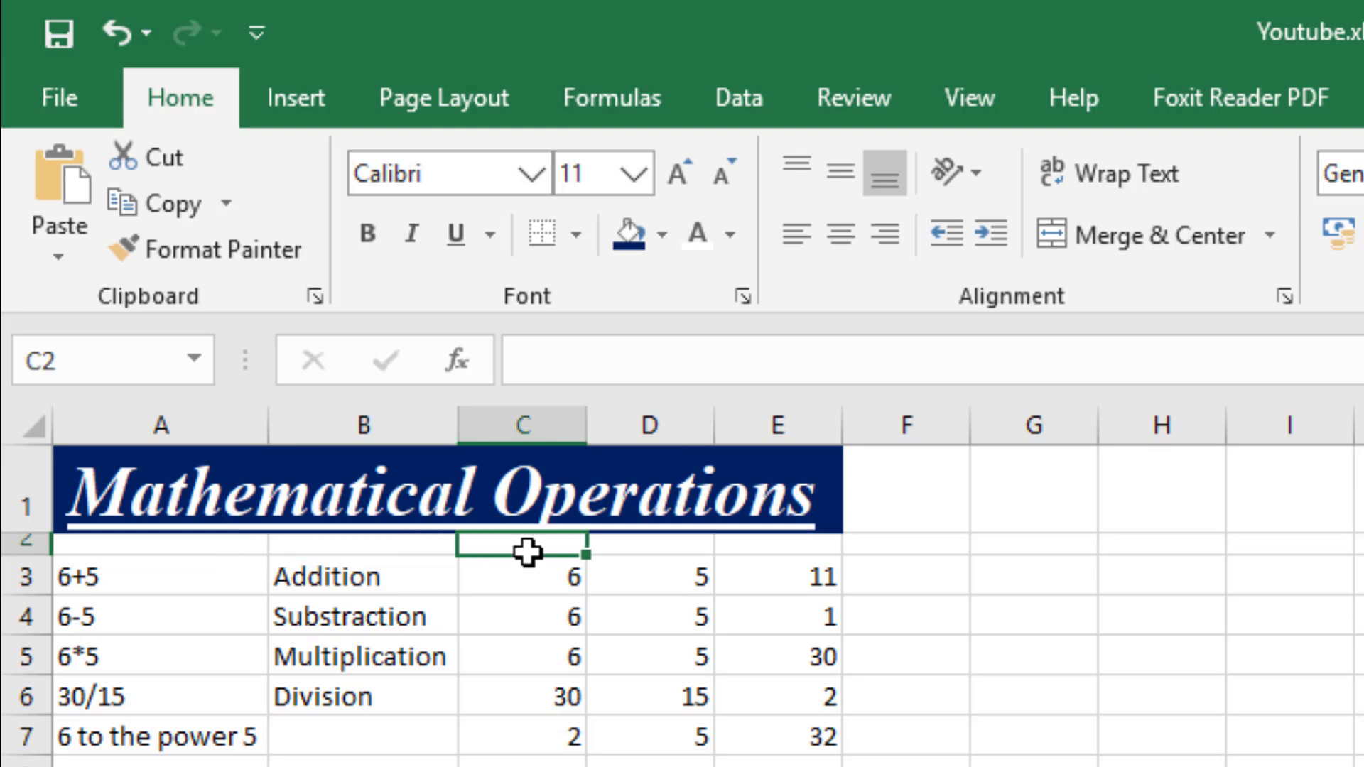
click(633, 552)
click(759, 553)
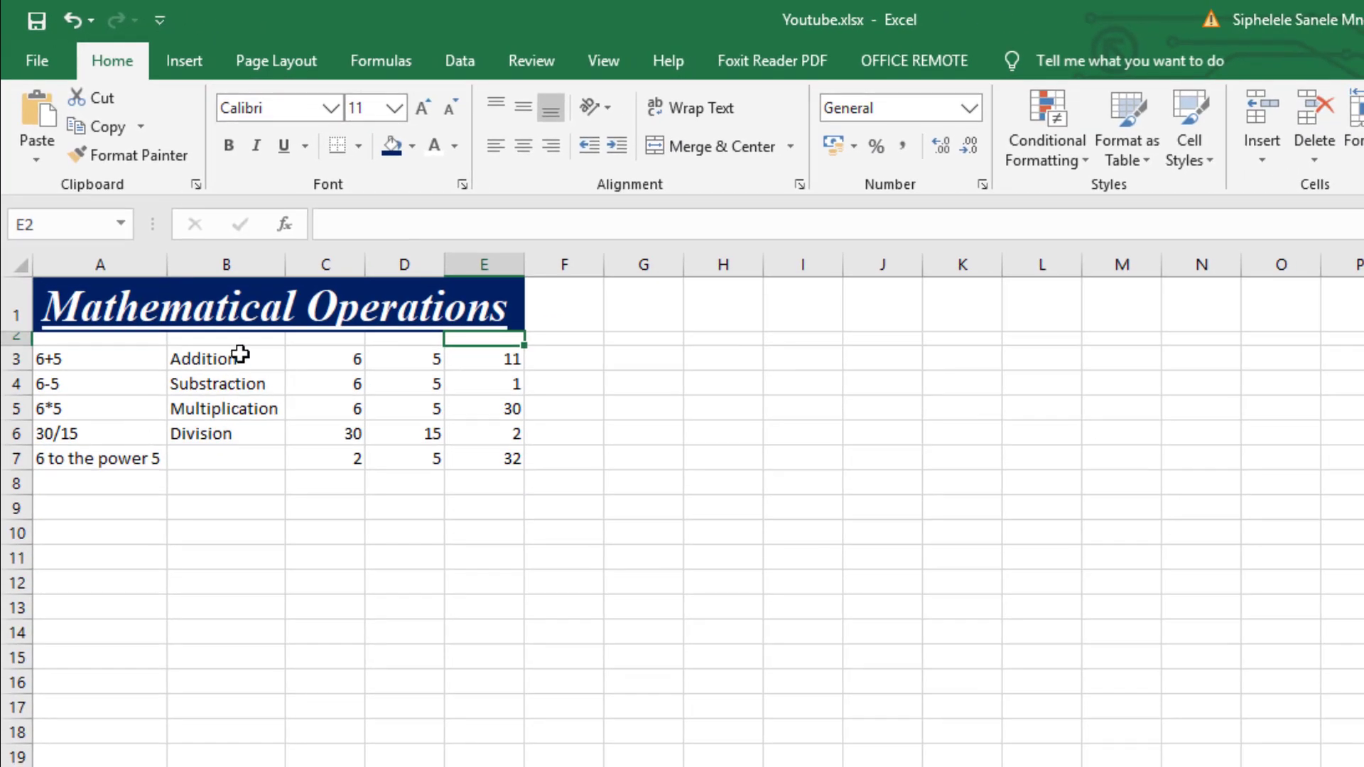
click(241, 356)
click(328, 359)
click(395, 359)
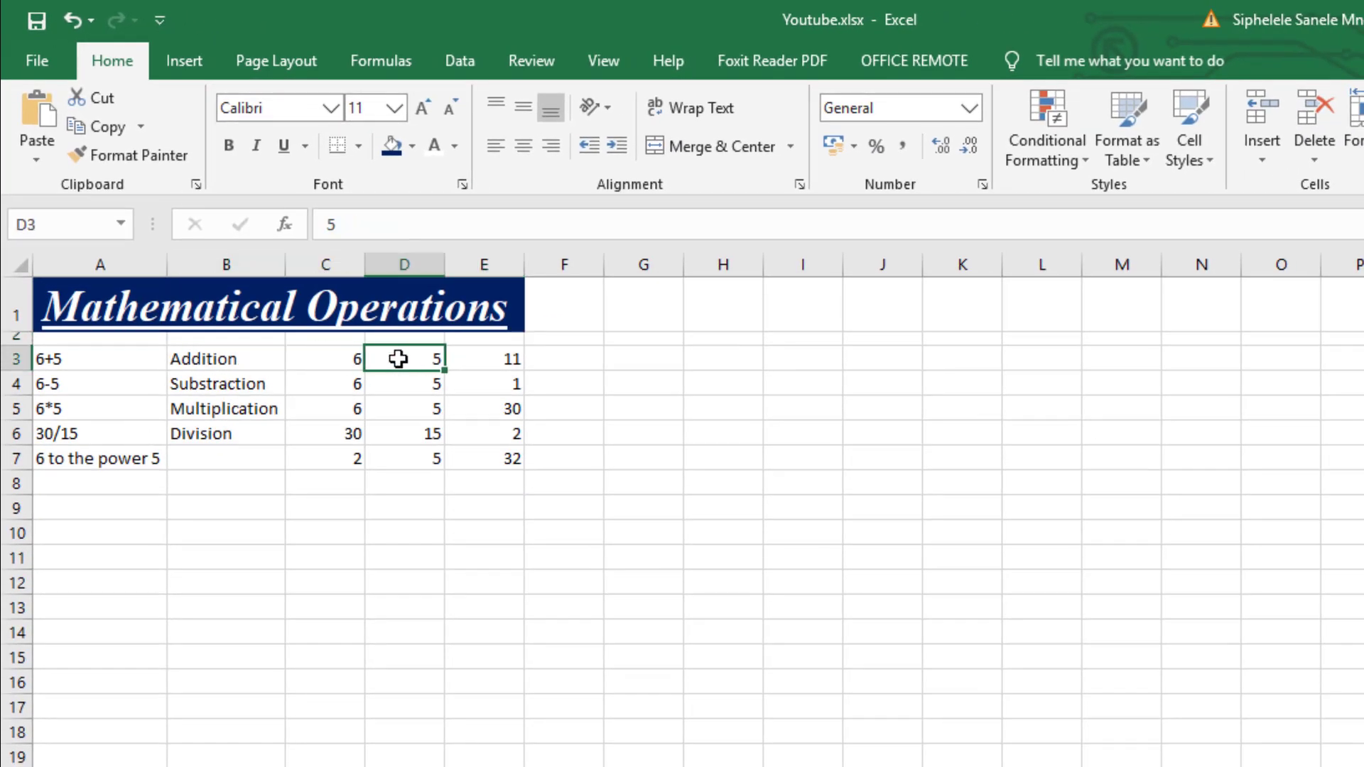
click(511, 384)
click(226, 368)
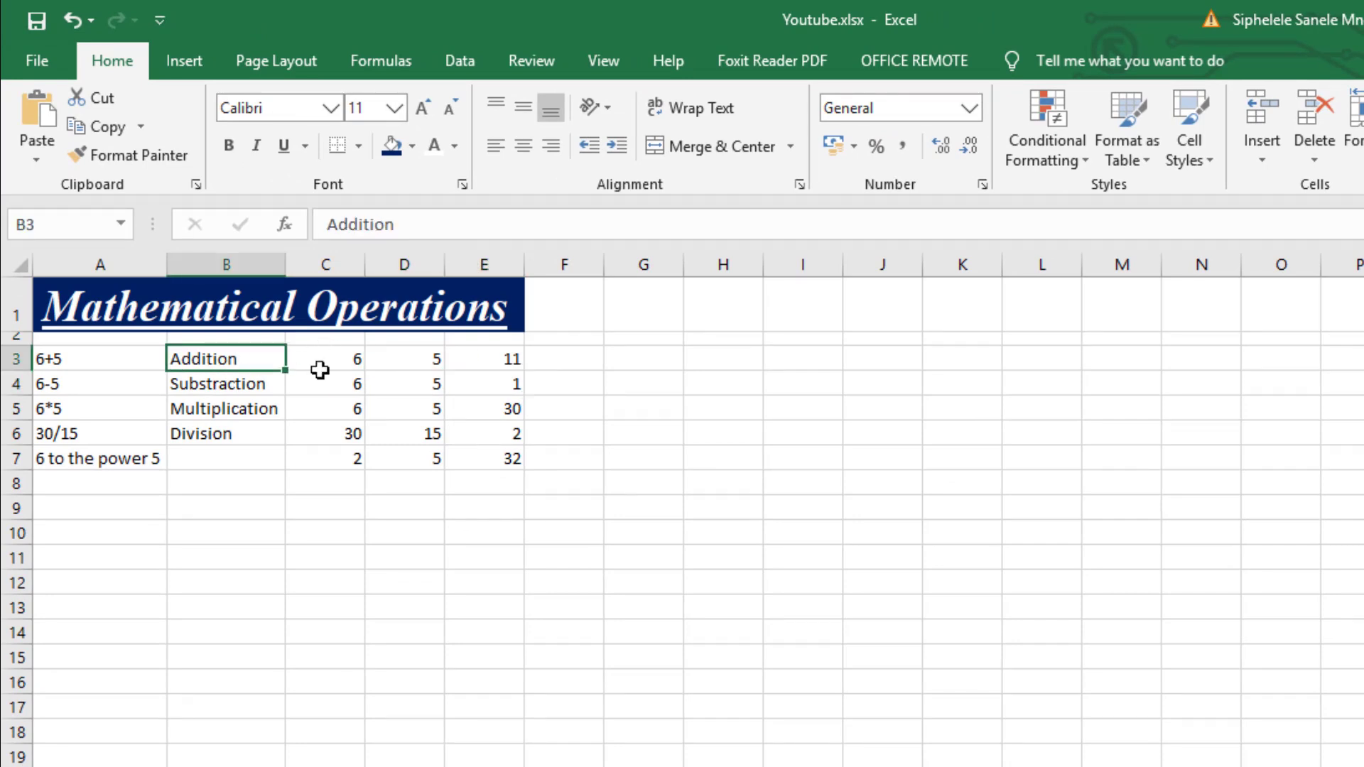
click(421, 358)
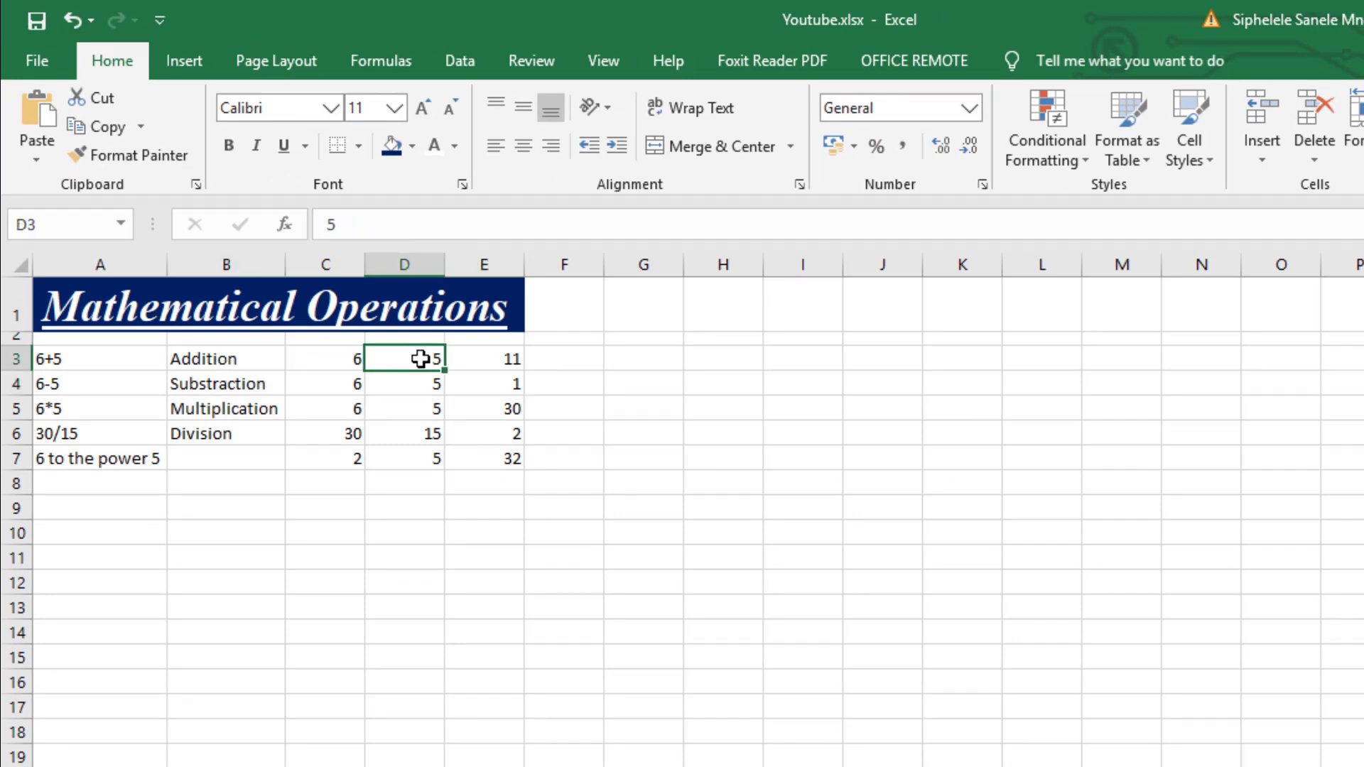
click(482, 357)
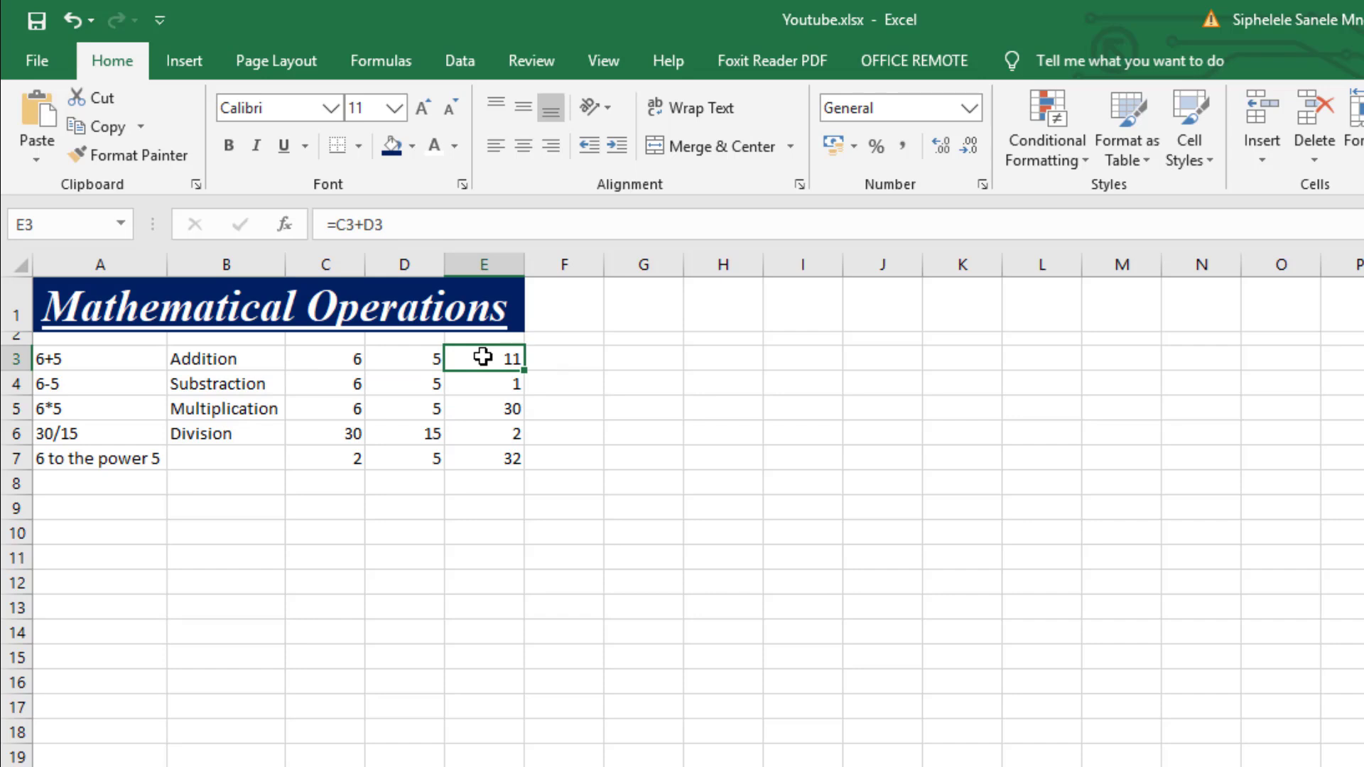